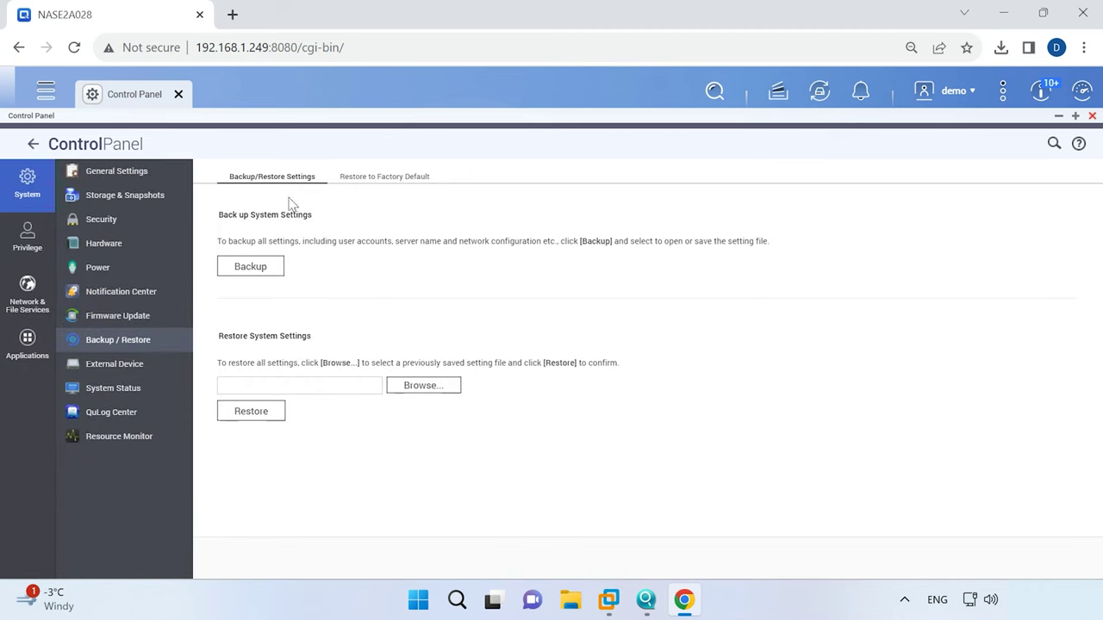
Download the system settings backup NASE2A028_settings_2023-11-27.bin (3.27 MB) and show it in Downloads.
left_click(252, 273)
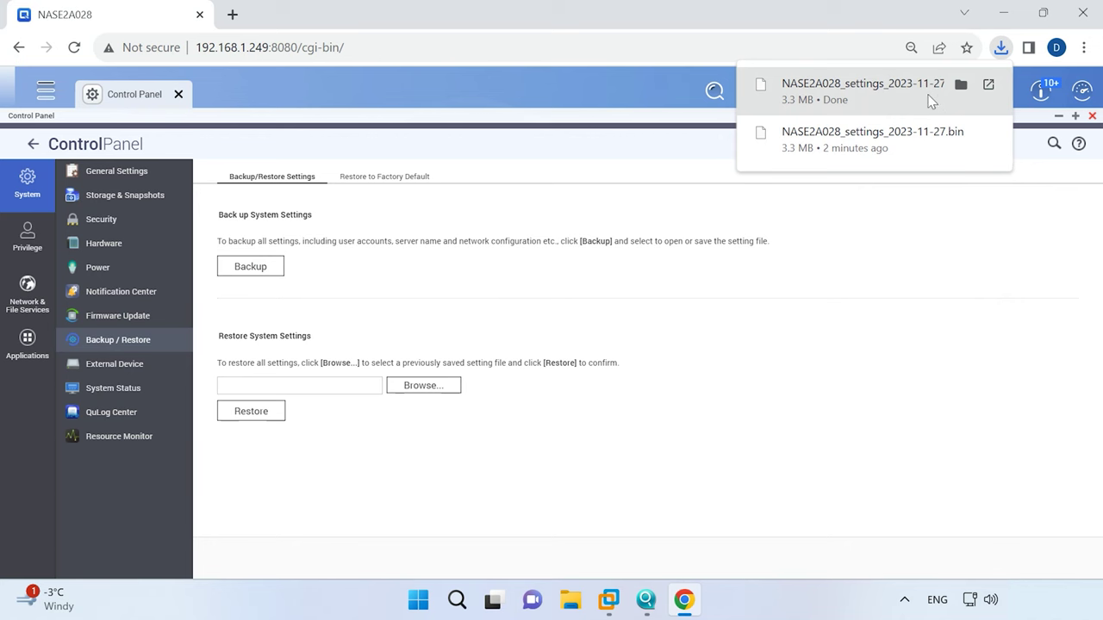
left_click(961, 84)
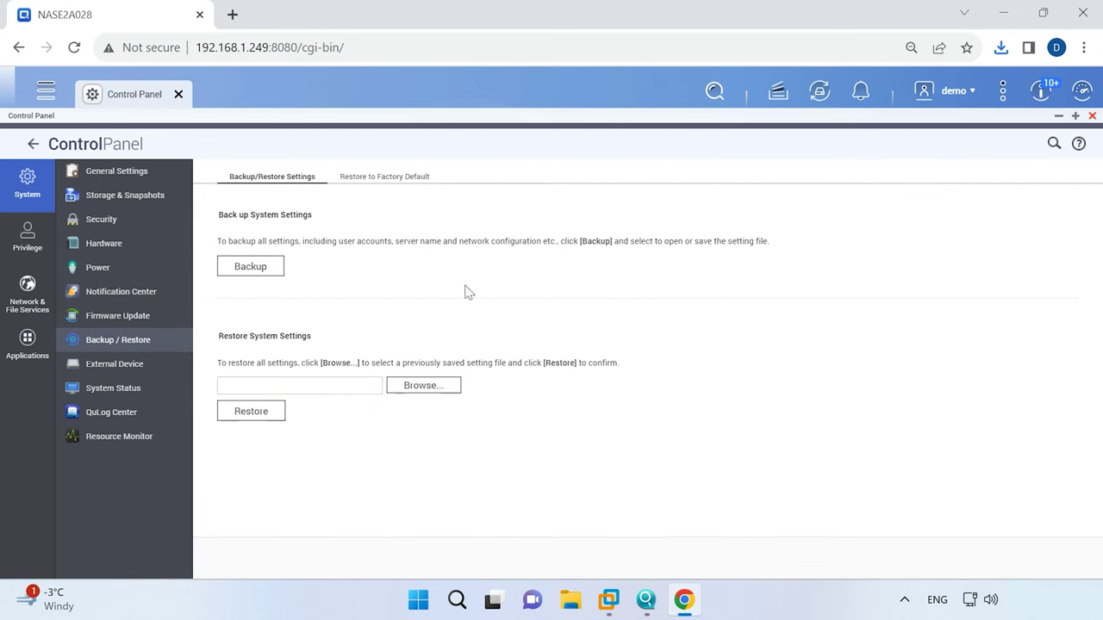
Restore the settings from NASE2A028_settings_2023-11-27.bin, confirm, and agree to restart the NAS.
left_click(427, 389)
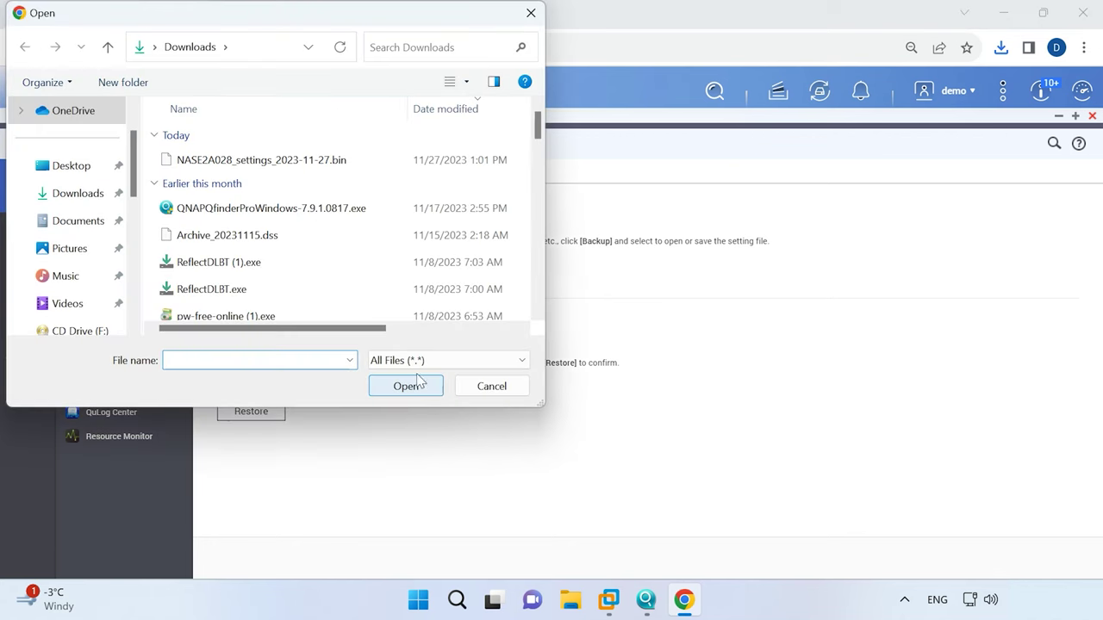
left_click(310, 169)
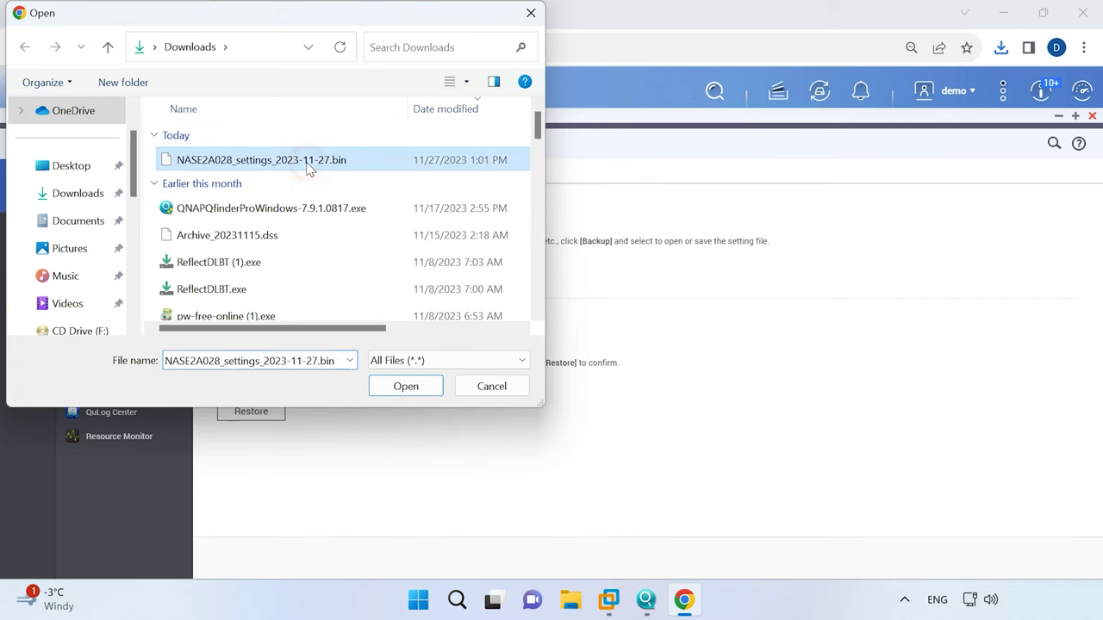
left_click(404, 392)
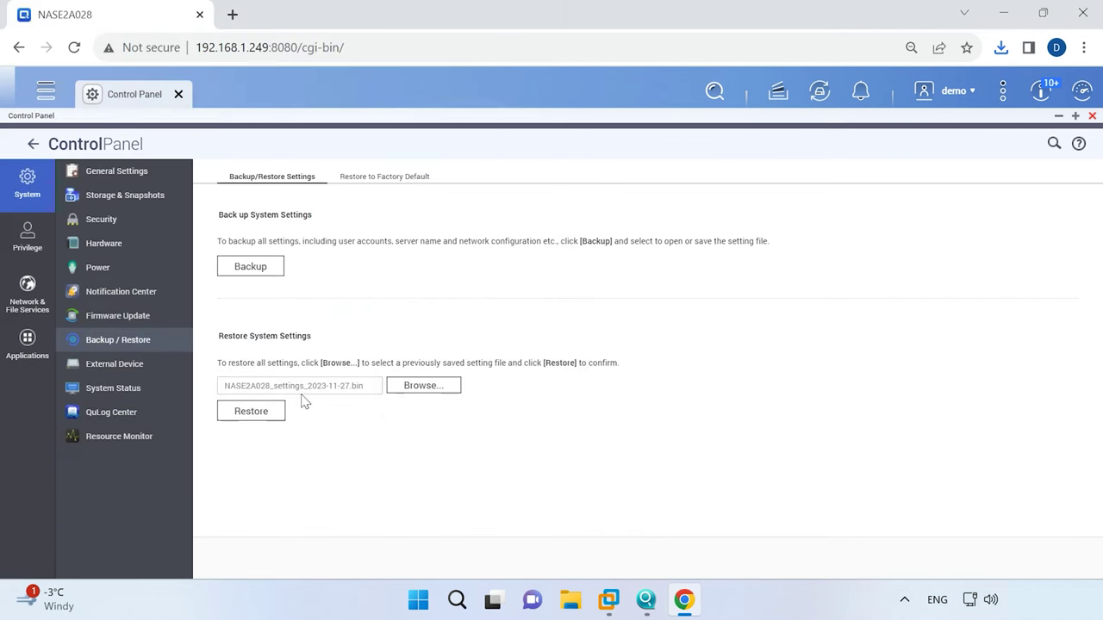
left_click(252, 419)
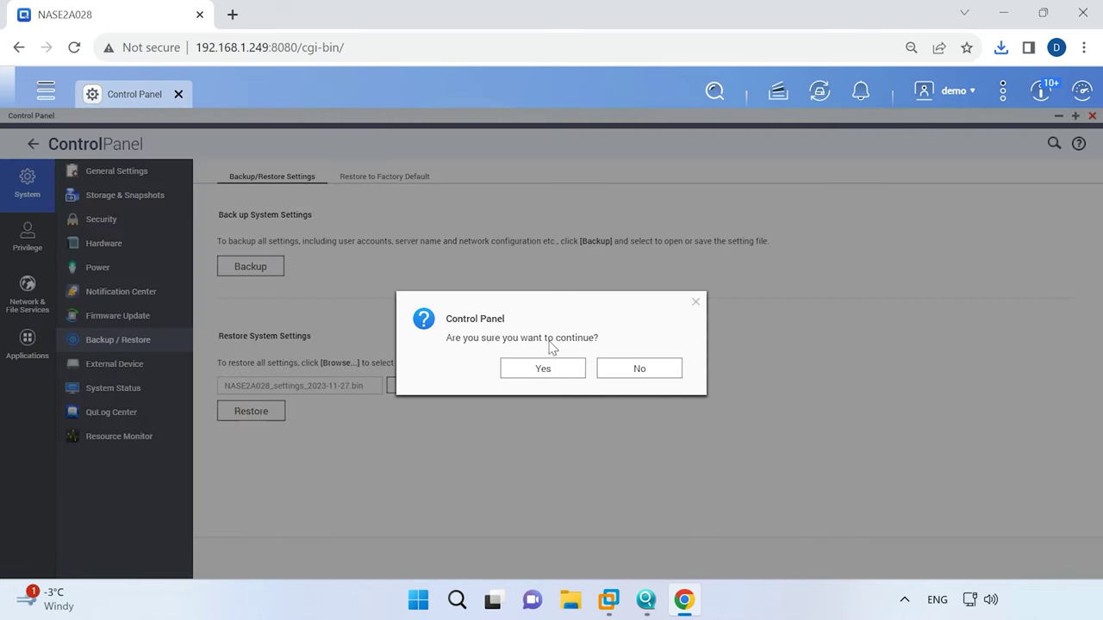
left_click(541, 371)
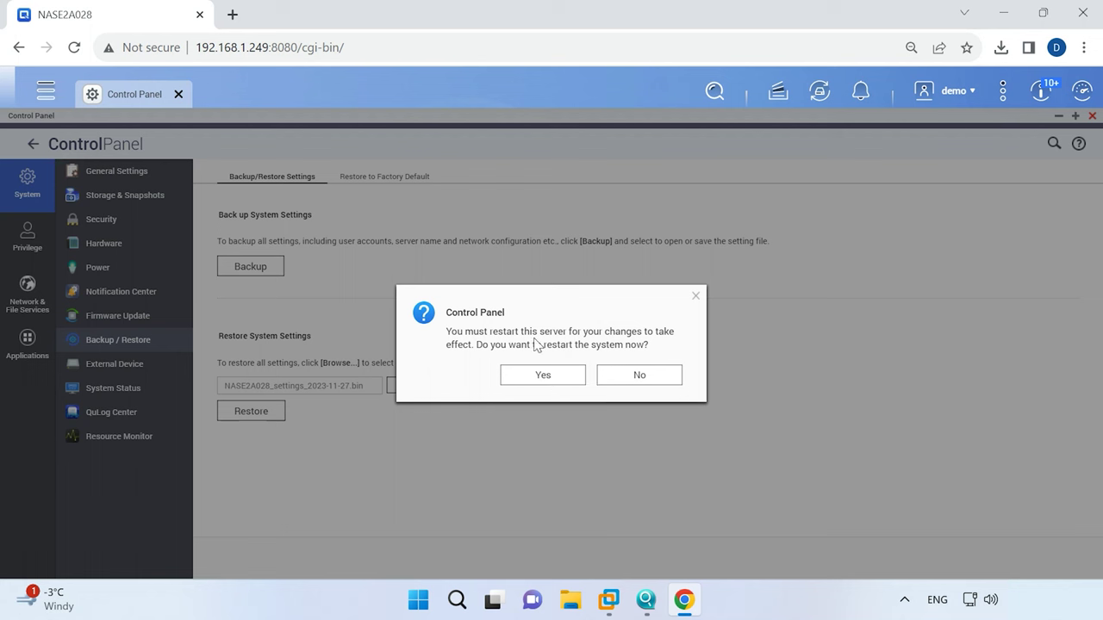
left_click(542, 382)
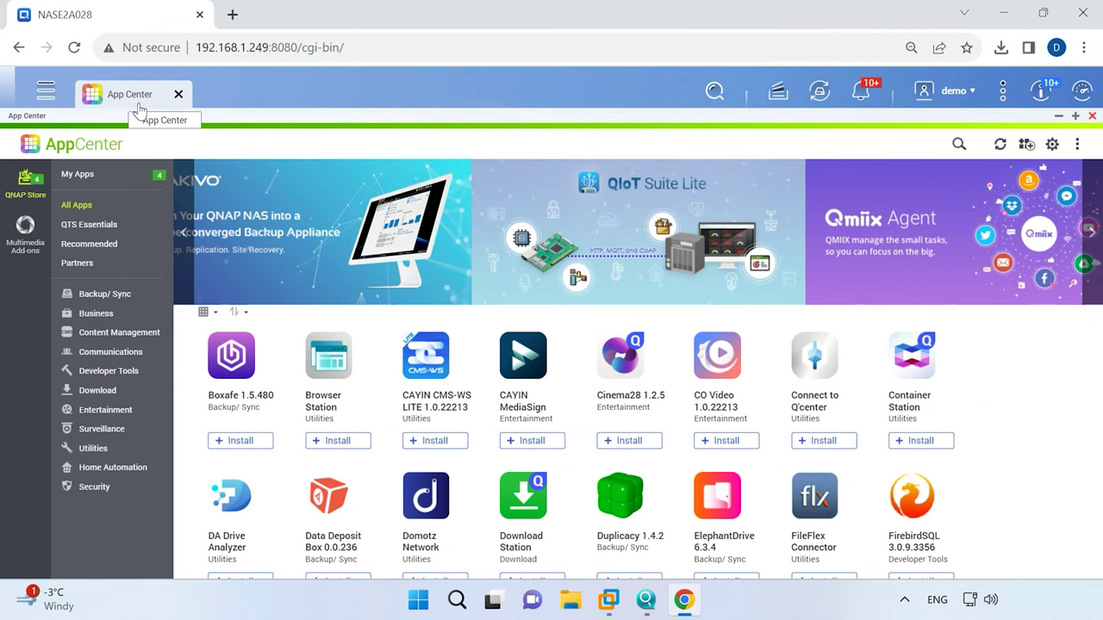
Filter App Center to the Backup/ Sync category and install HBS 3 Hybrid Backup Sync.
left_click(106, 294)
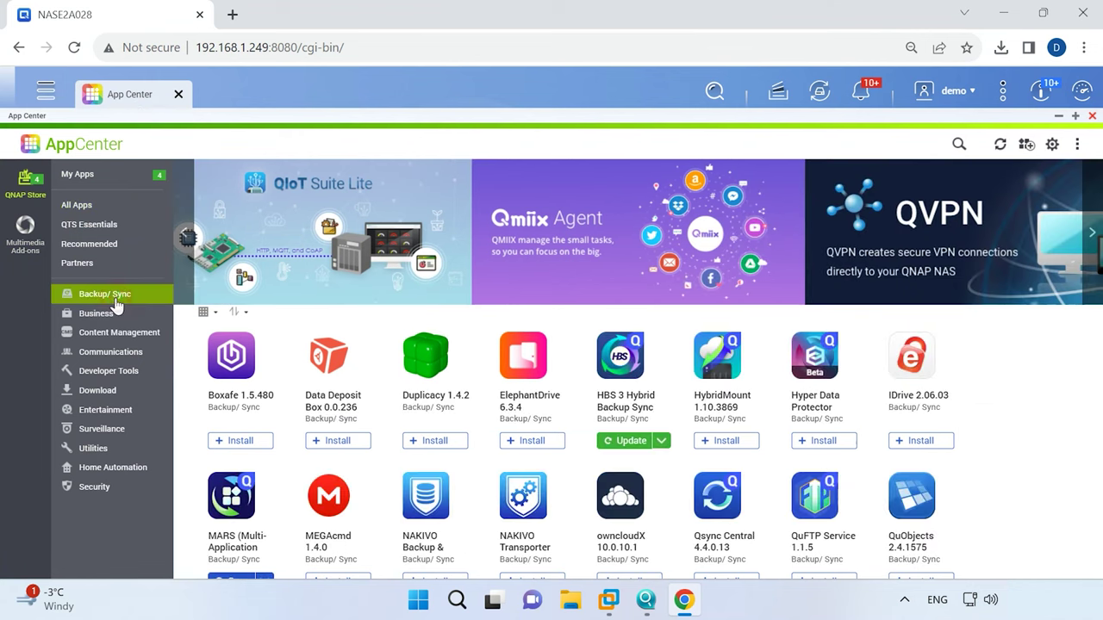
scroll(1021, 470, "down", 2)
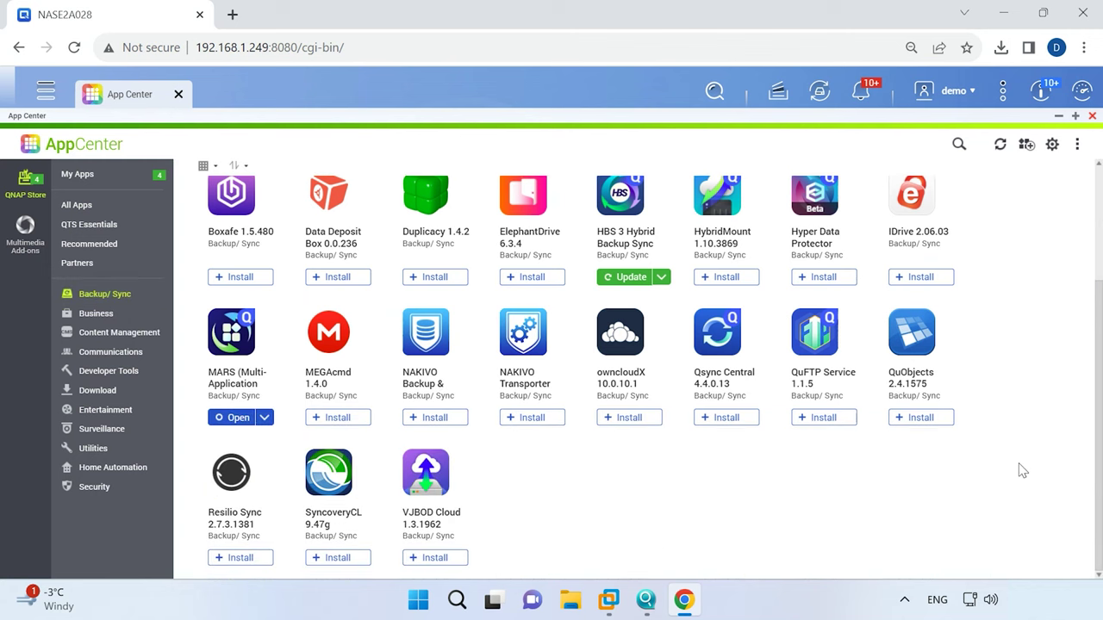
scroll(1021, 470, "up", 2)
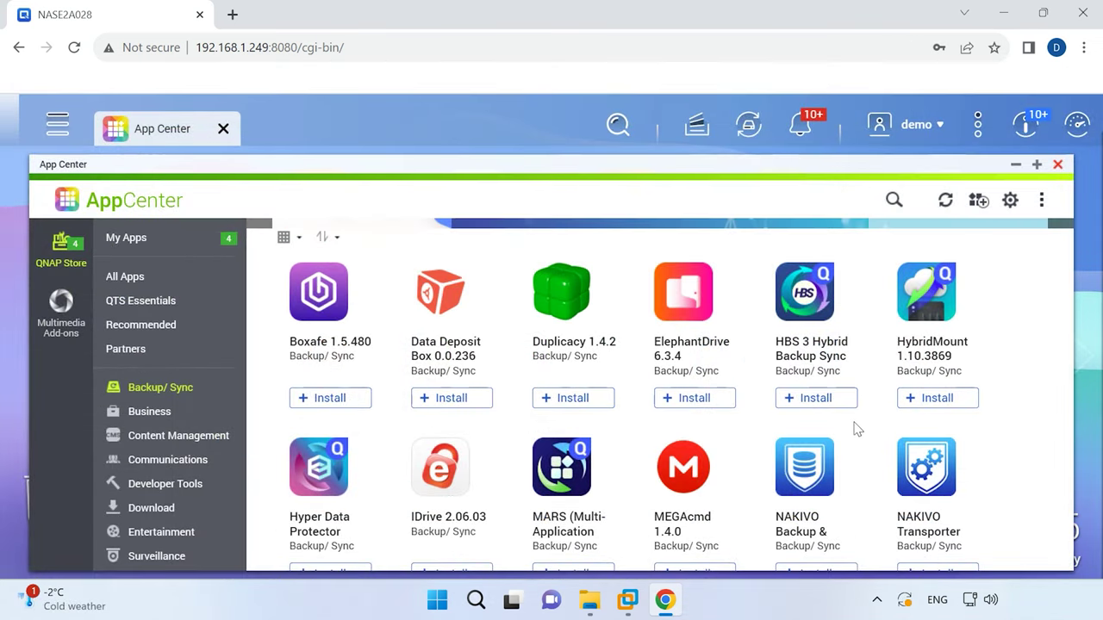
left_click(816, 399)
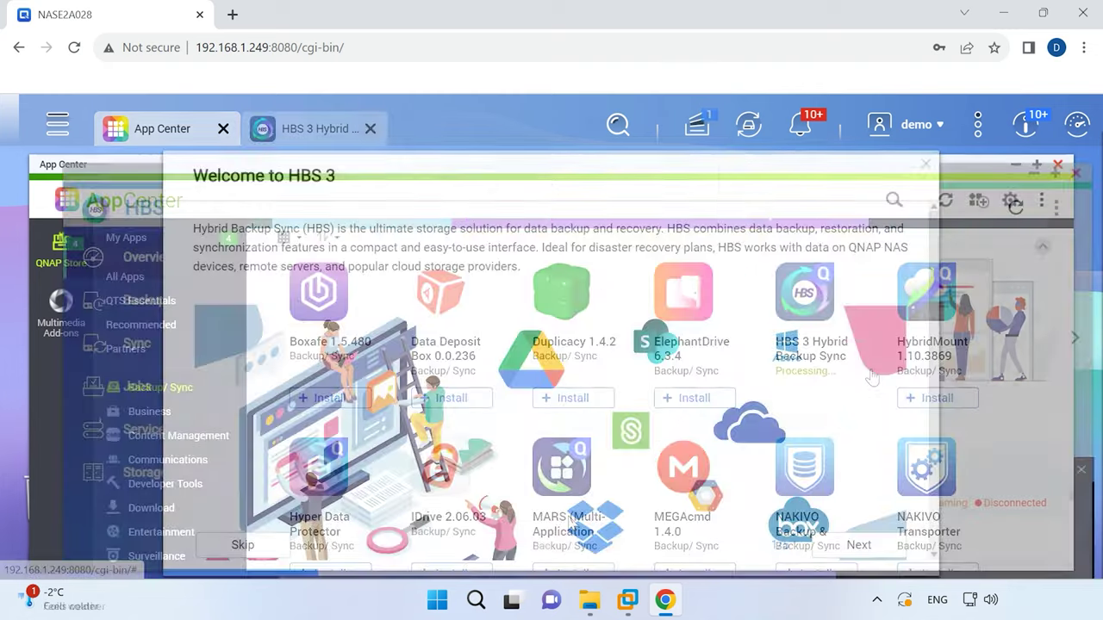
Page through the Welcome to HBS 3 tour to its last page.
scroll(363, 230, "down", 1)
scroll(761, 441, "up", 1)
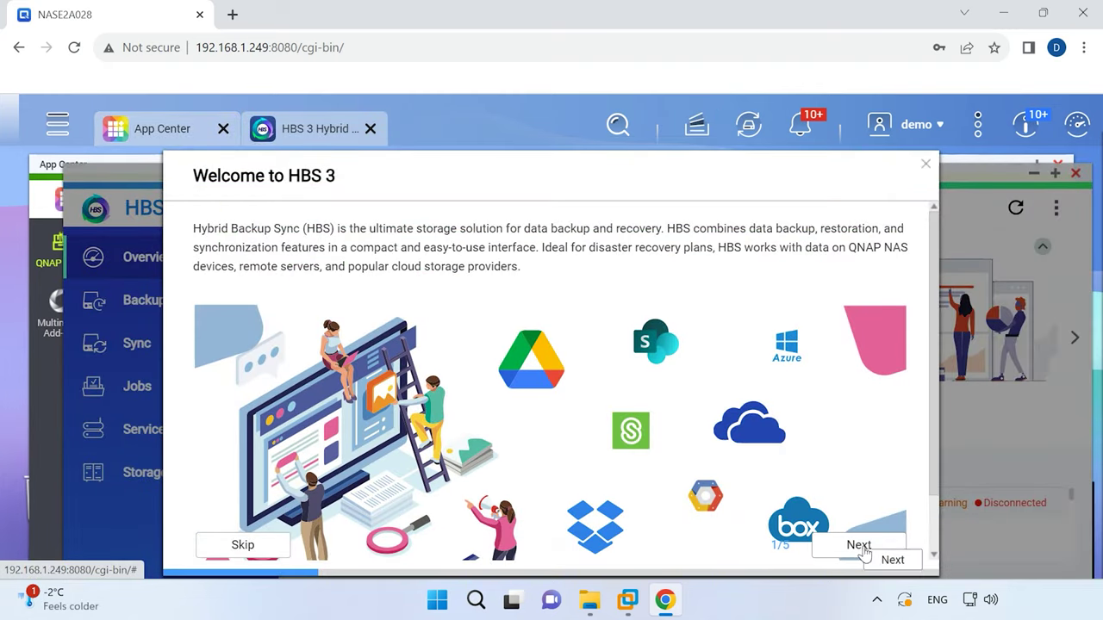
left_click(864, 552)
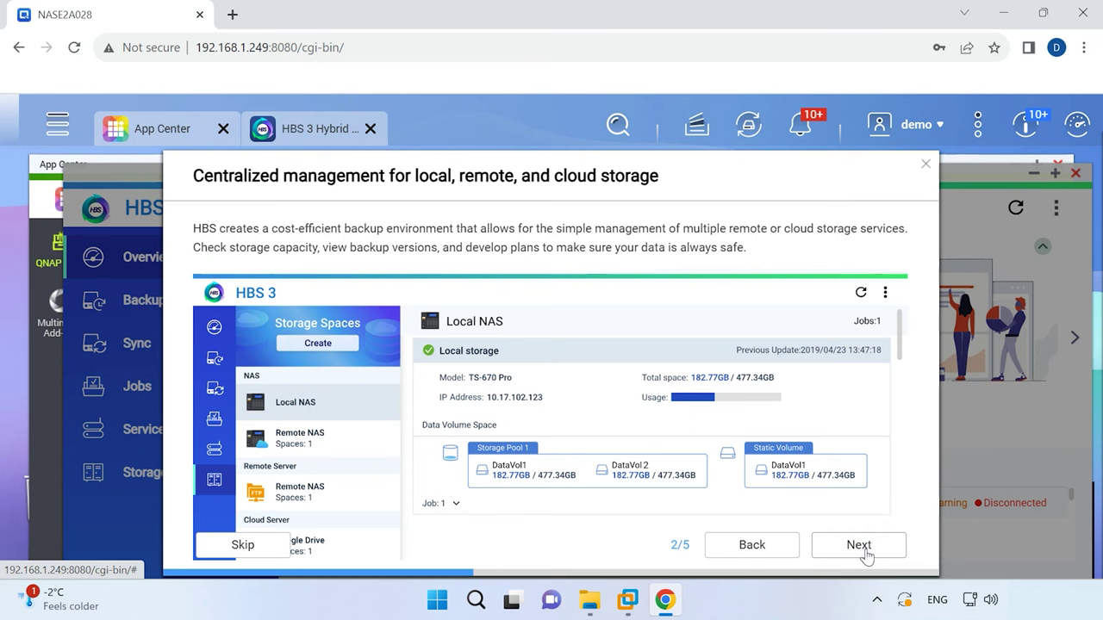
left_click(866, 556)
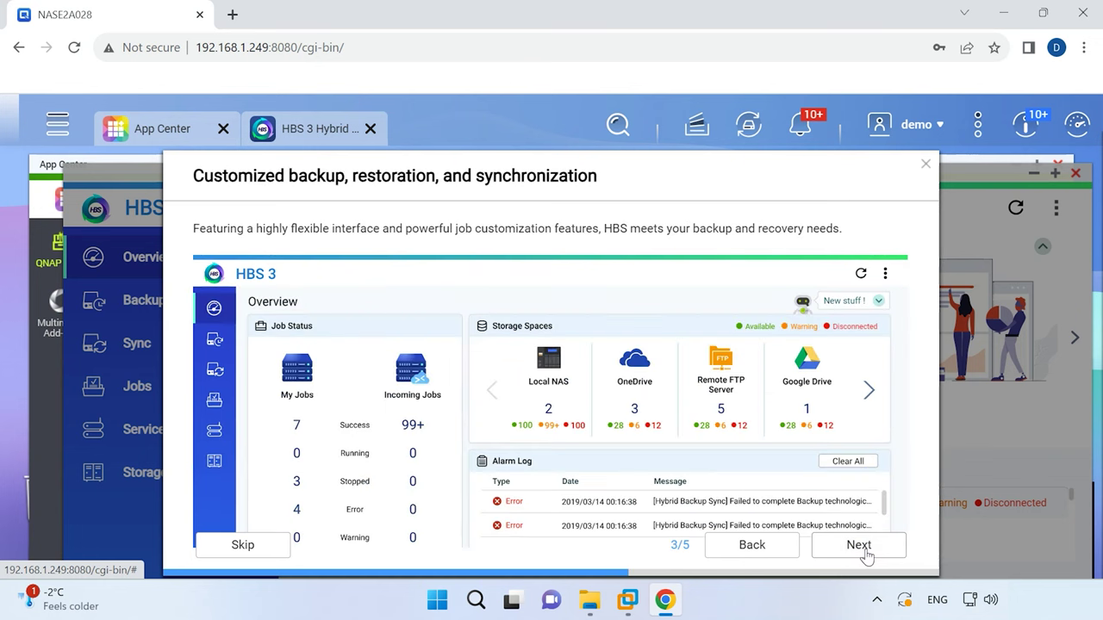
left_click(866, 554)
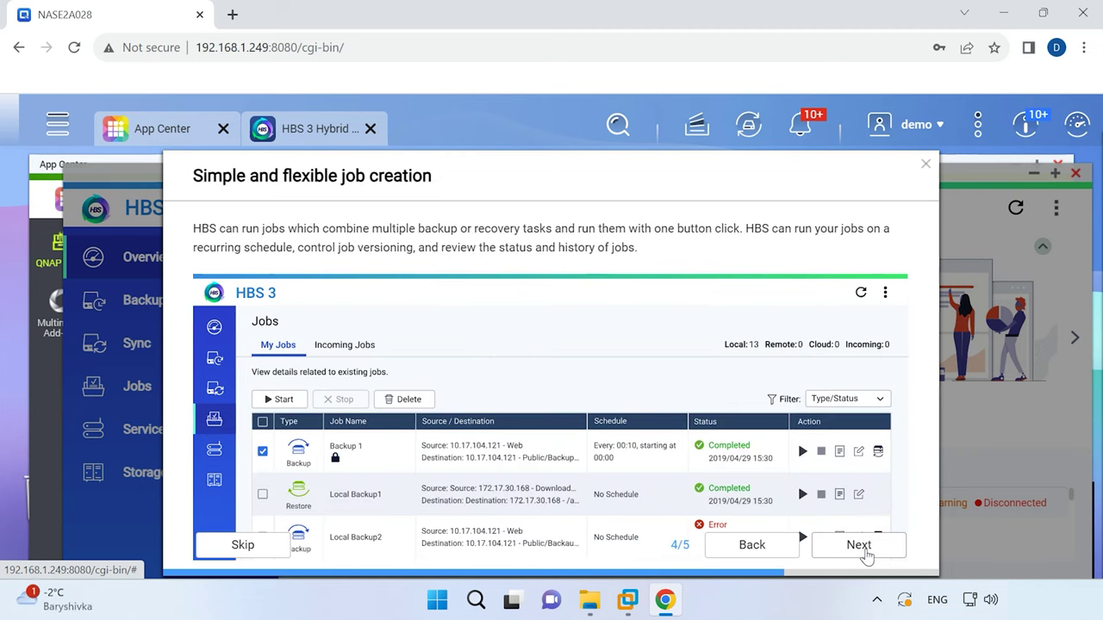
left_click(866, 554)
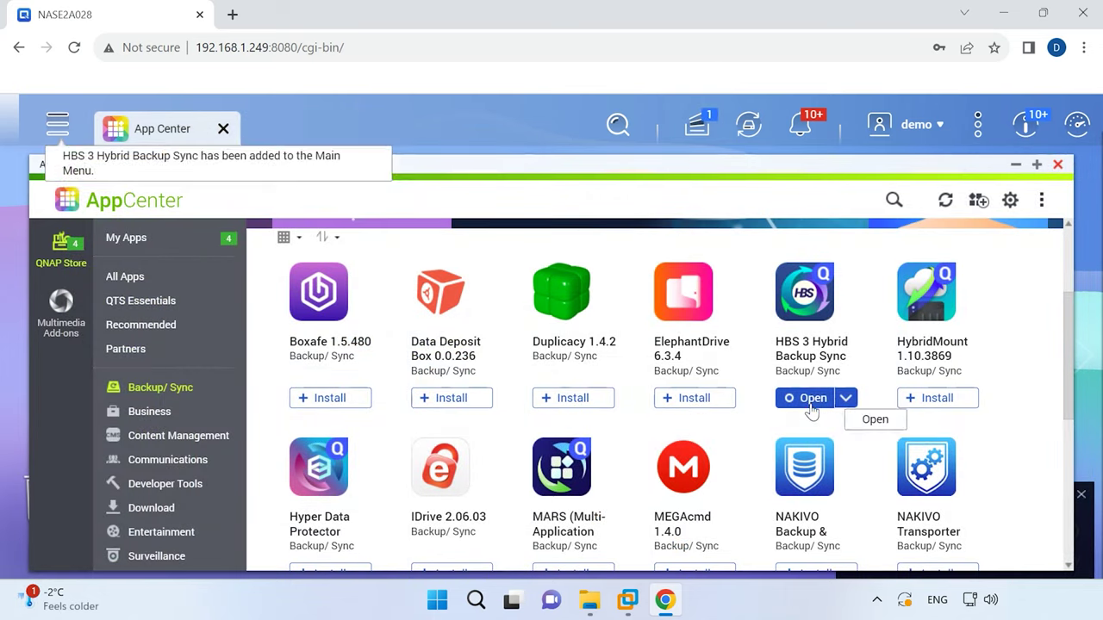
Launch HBS 3 and start a new backup job from Backup & Restore > Back Up Now.
left_click(811, 405)
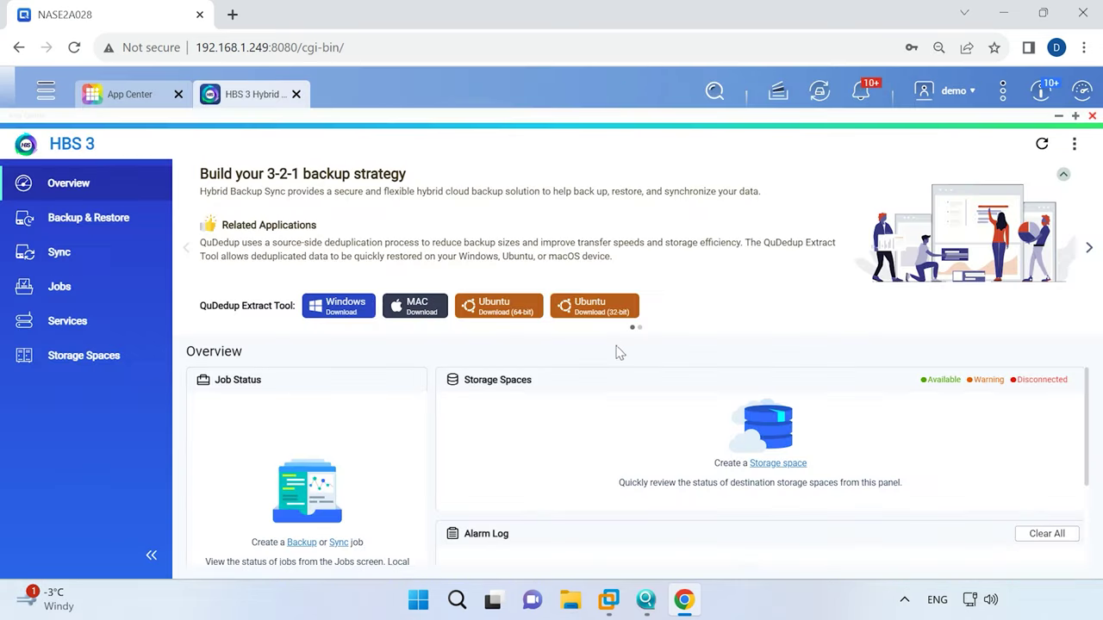
left_click(89, 222)
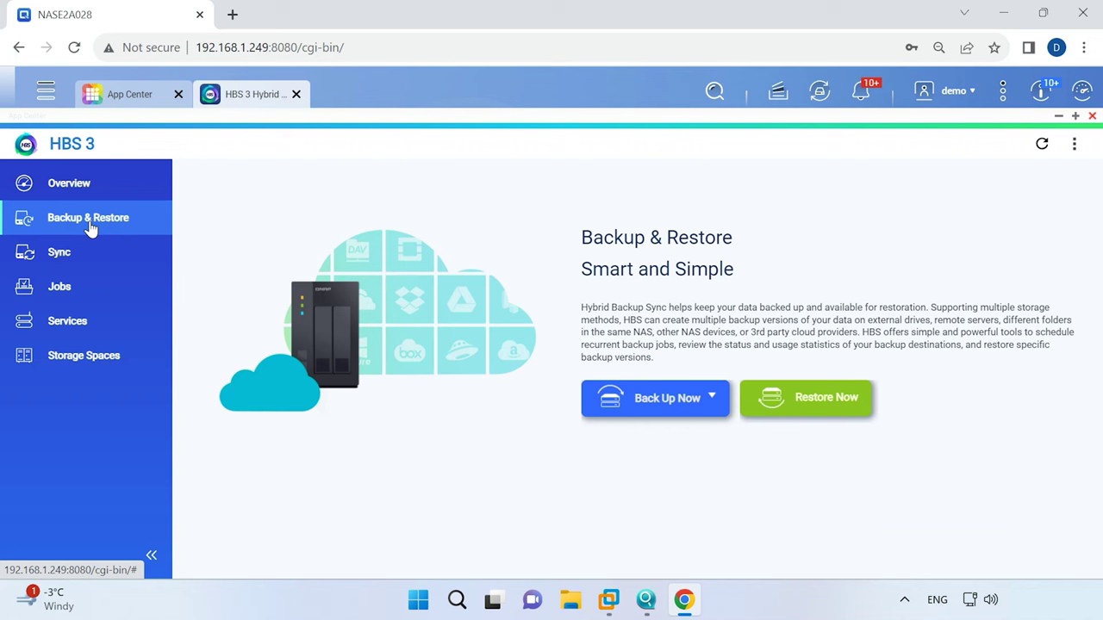
left_click(682, 409)
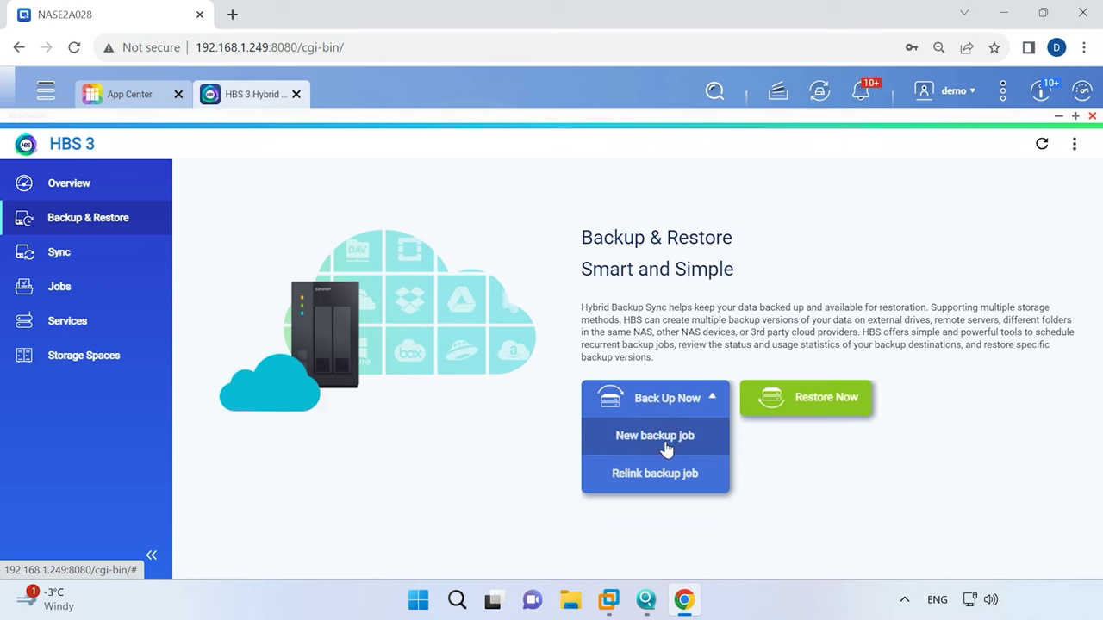
left_click(665, 447)
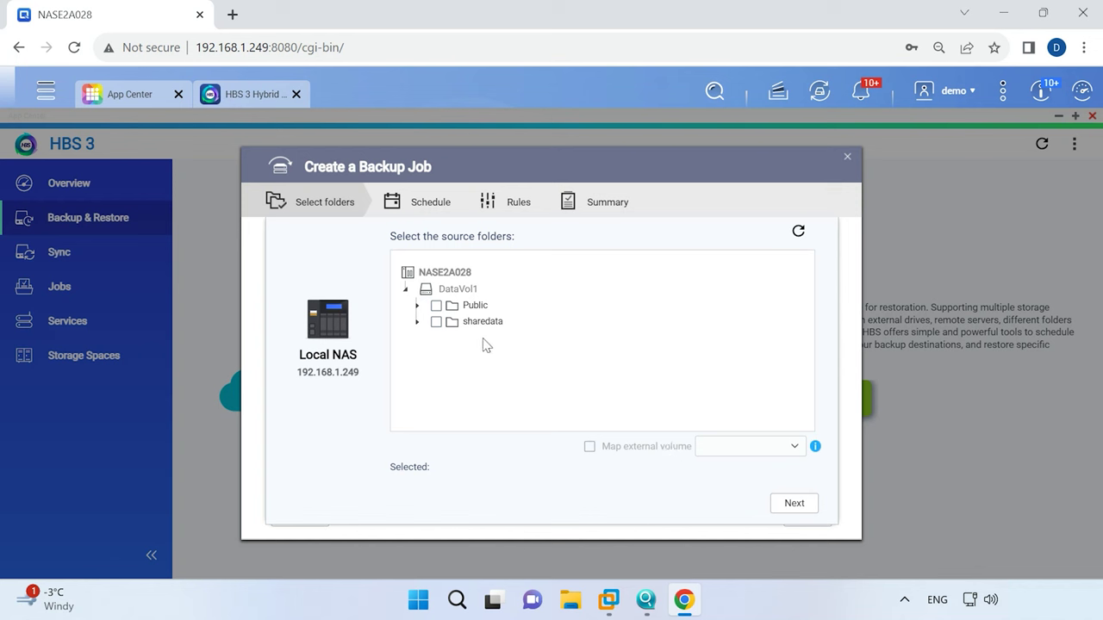
Select sharedata as the folder to back up and continue to the destination.
left_click(437, 323)
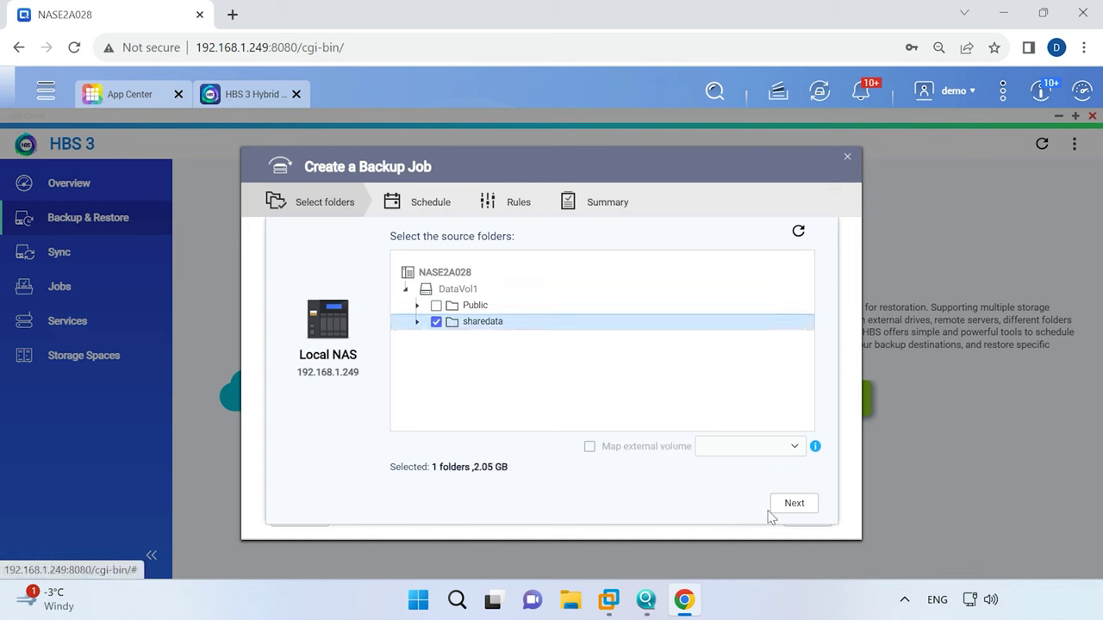
left_click(803, 510)
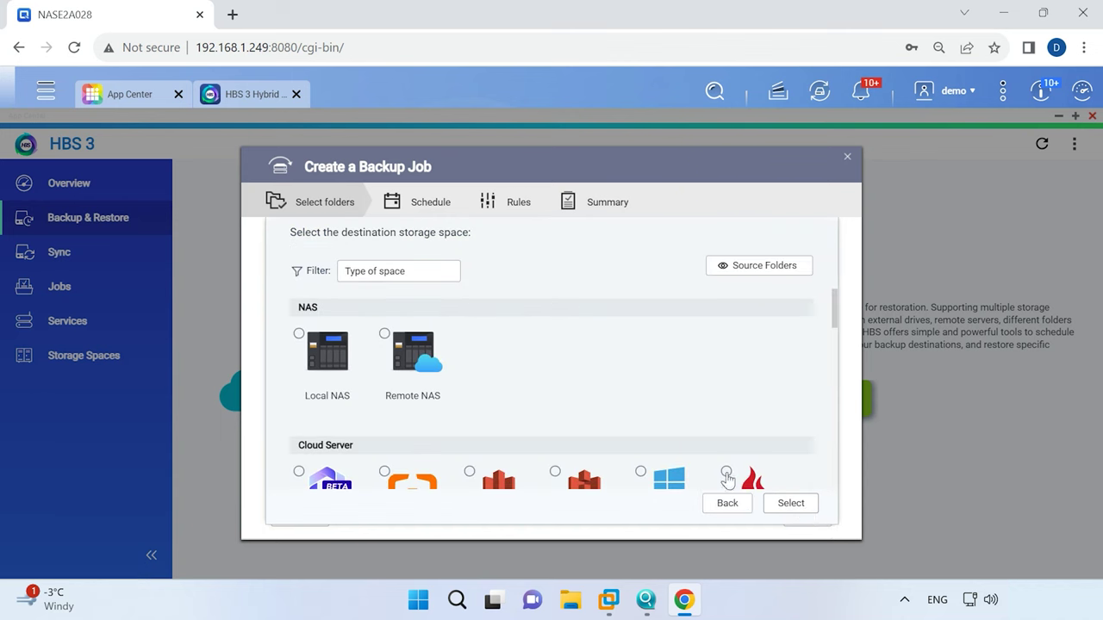
scroll(324, 328, "down", 4)
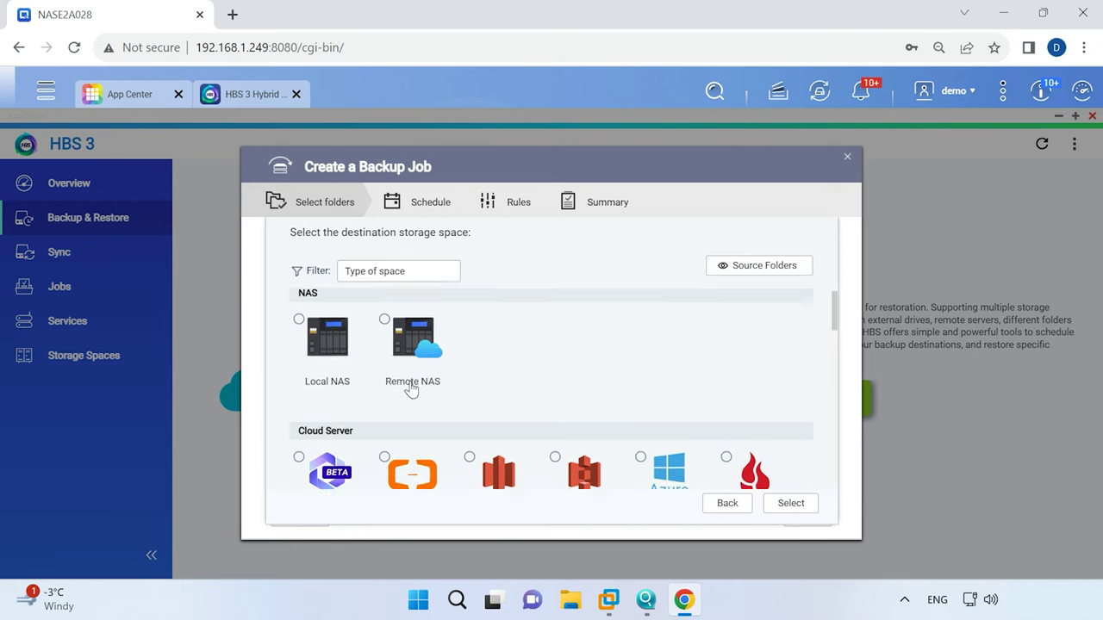
scroll(337, 373, "up", 2)
scroll(336, 371, "down", 10)
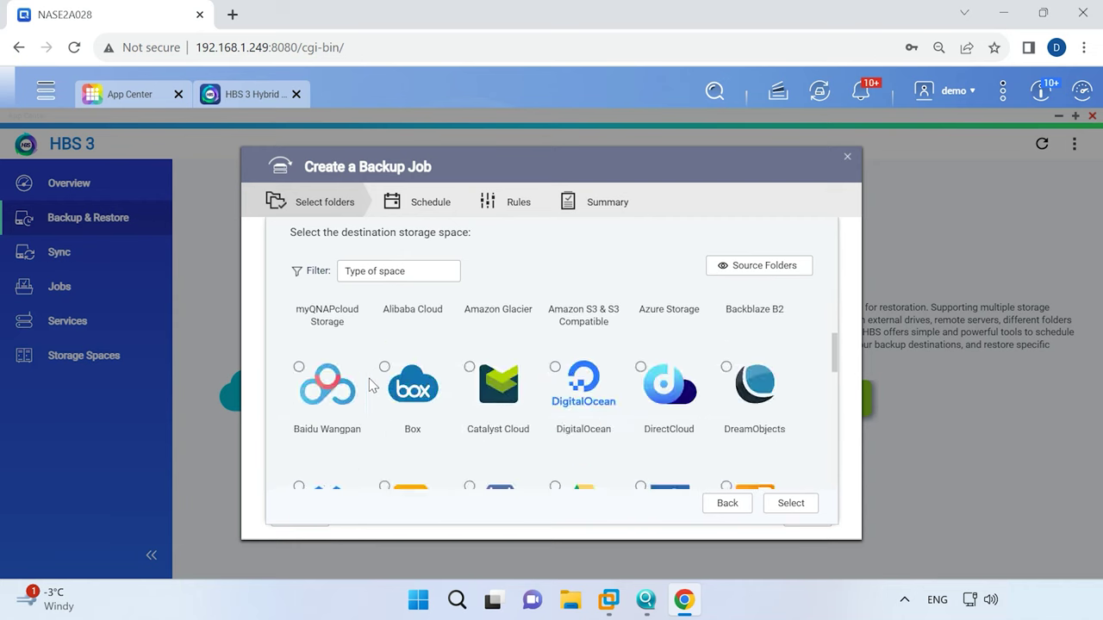
scroll(369, 380, "down", 3)
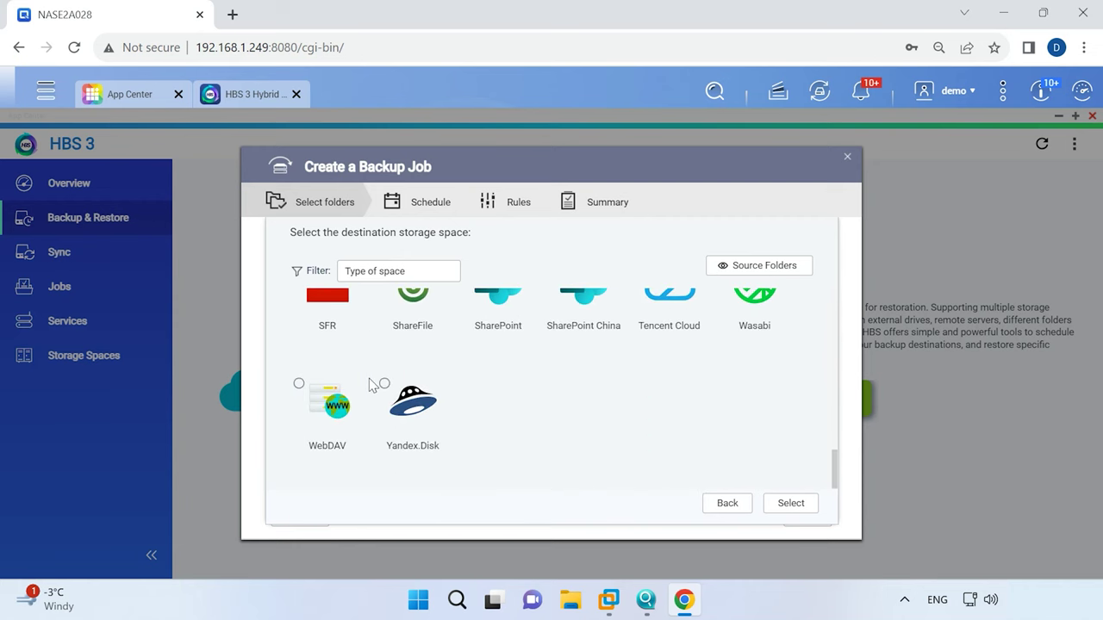
scroll(369, 379, "up", 15)
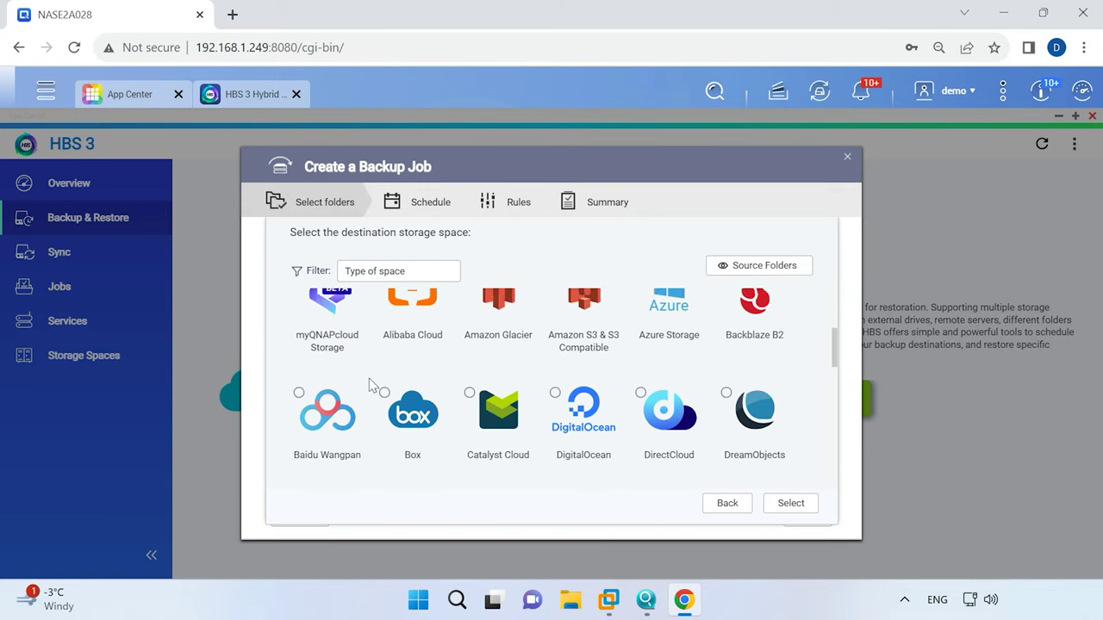
Choose Local NAS with the Public folder under DataVol1 as the backup destination.
left_click(300, 336)
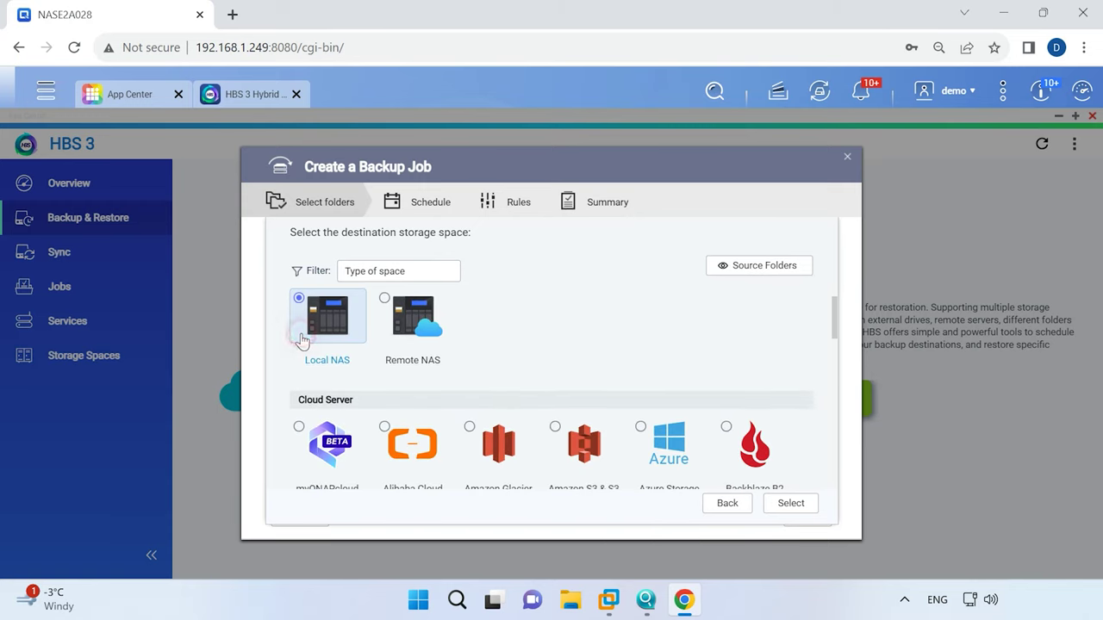
left_click(791, 504)
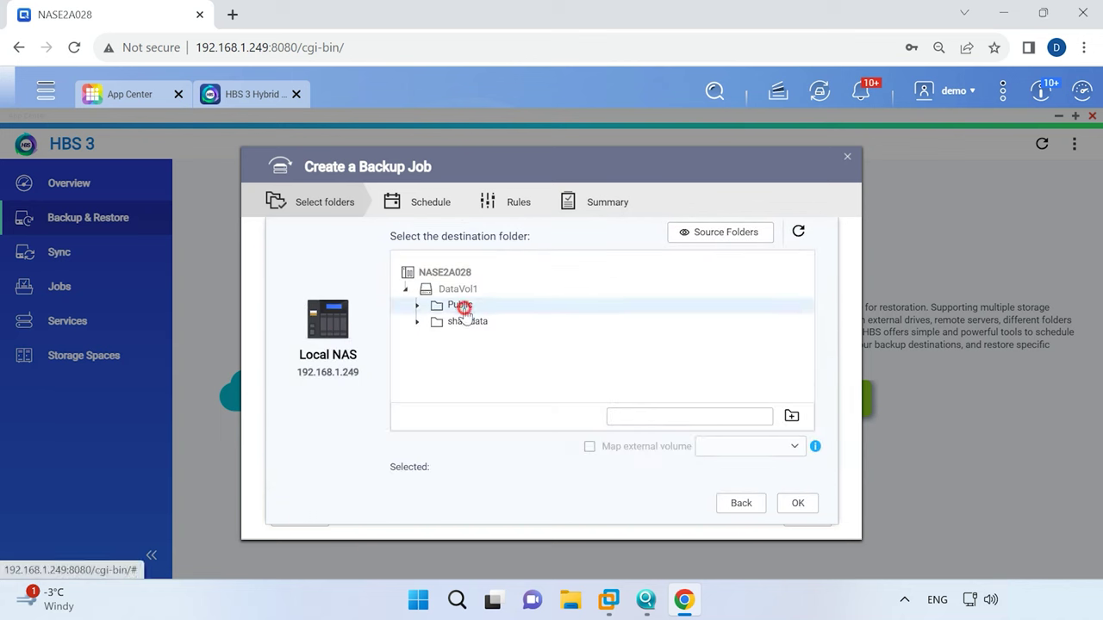
left_click(462, 307)
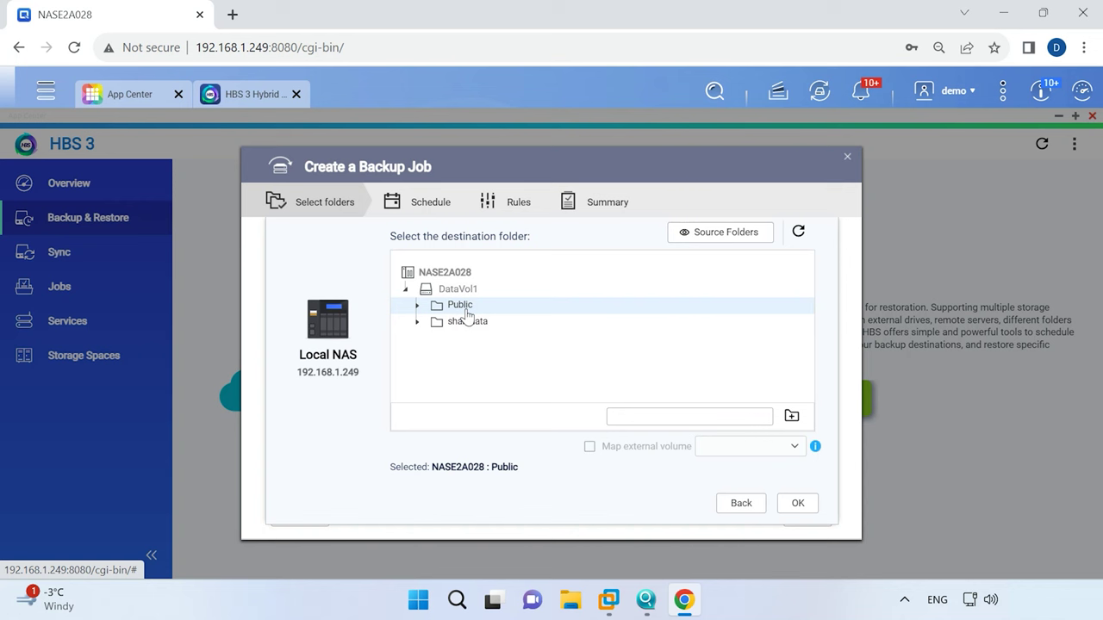
left_click(465, 308)
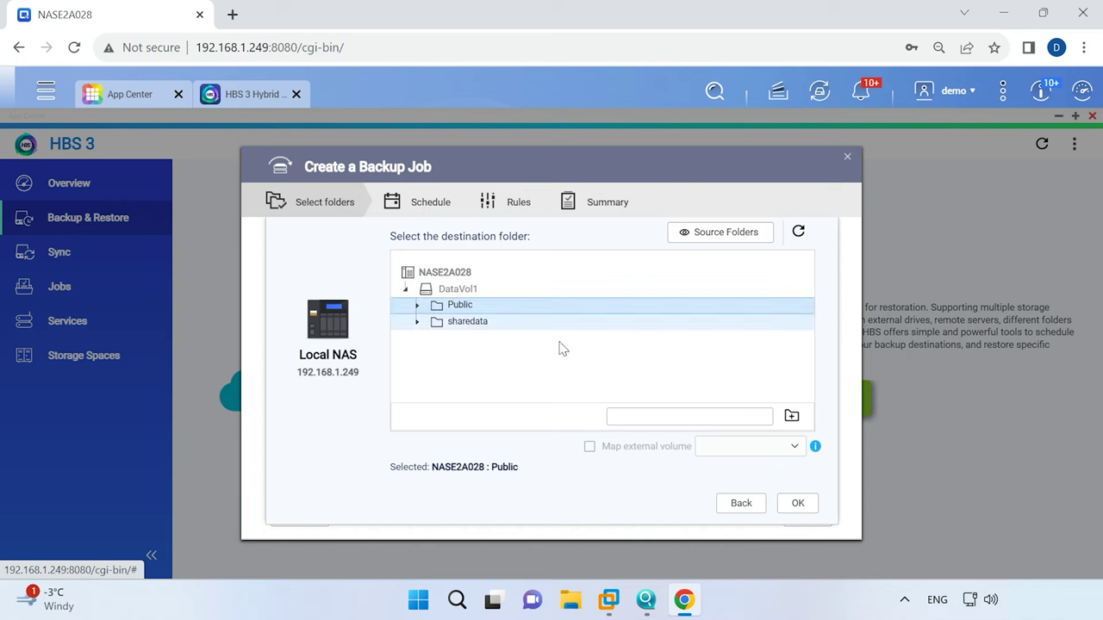
left_click(798, 503)
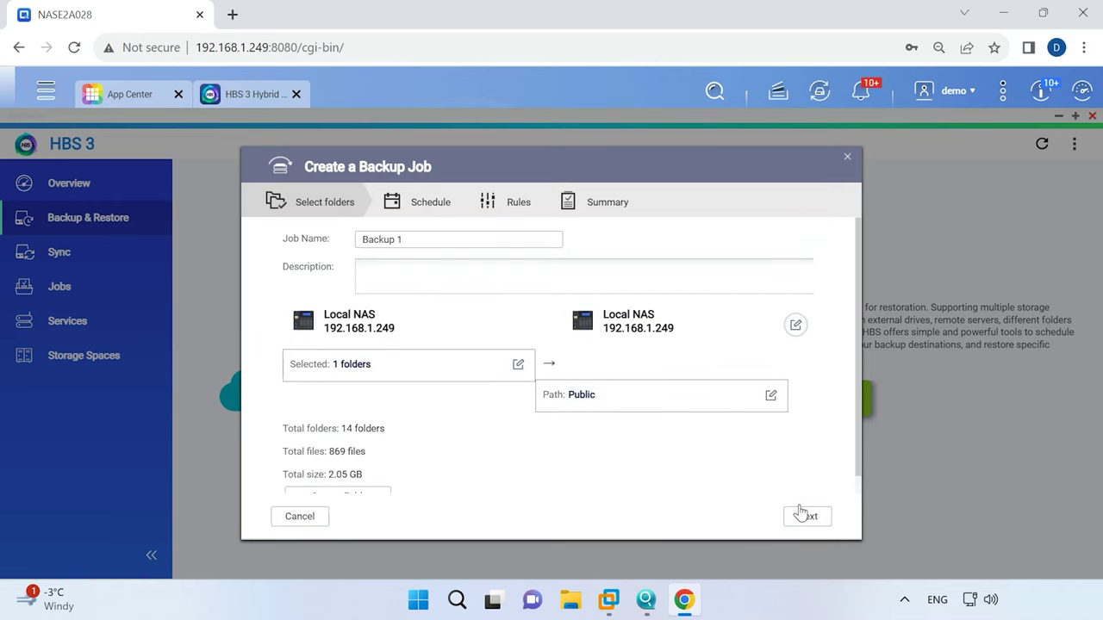
Look through the Scheduler's Periodic, Daily, Weekly and Monthly settings, then discard the new schedule.
left_click(805, 519)
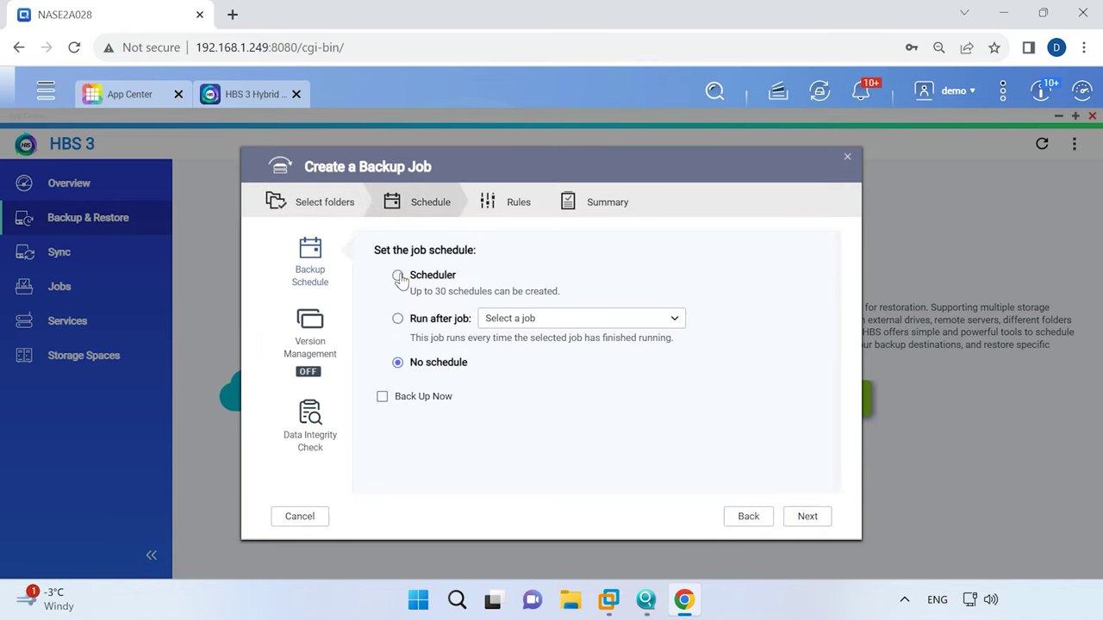
left_click(398, 277)
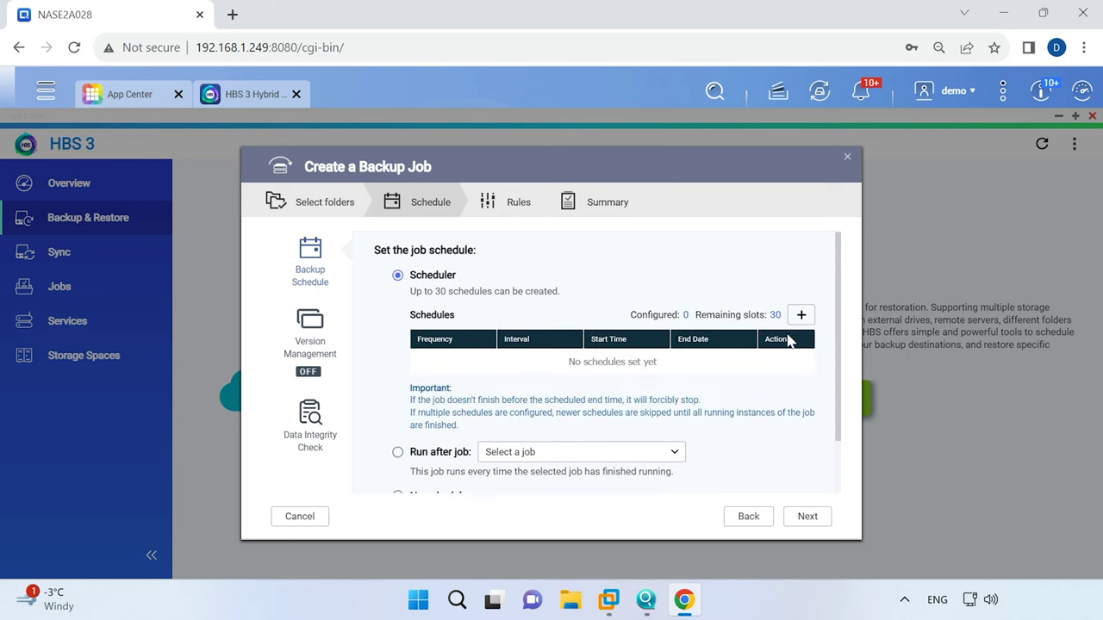
left_click(802, 315)
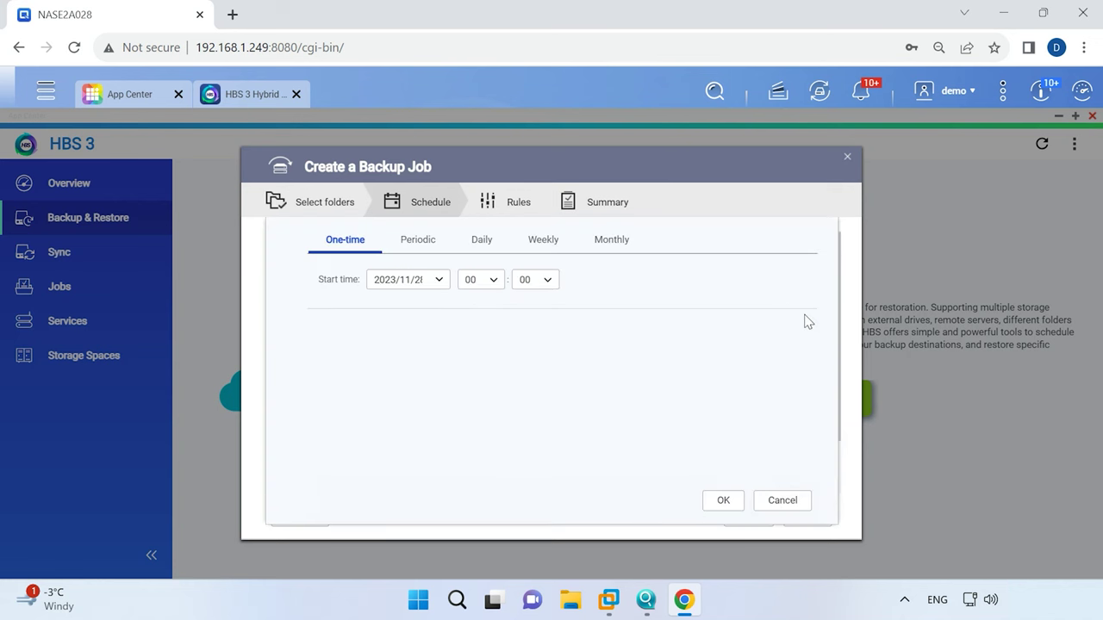
left_click(420, 245)
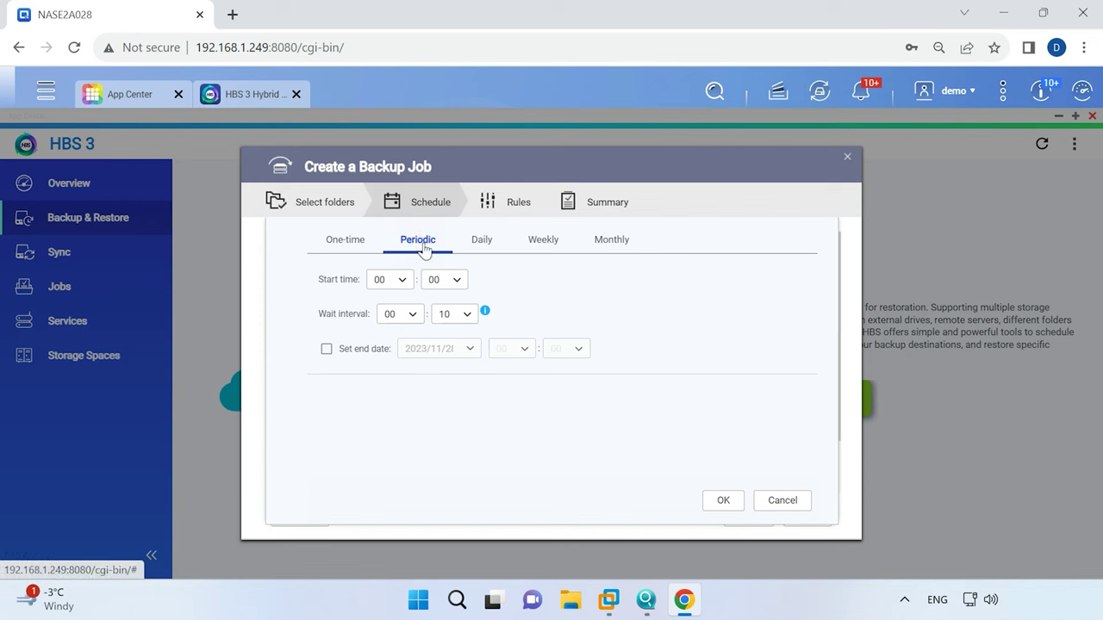
left_click(485, 246)
left_click(538, 246)
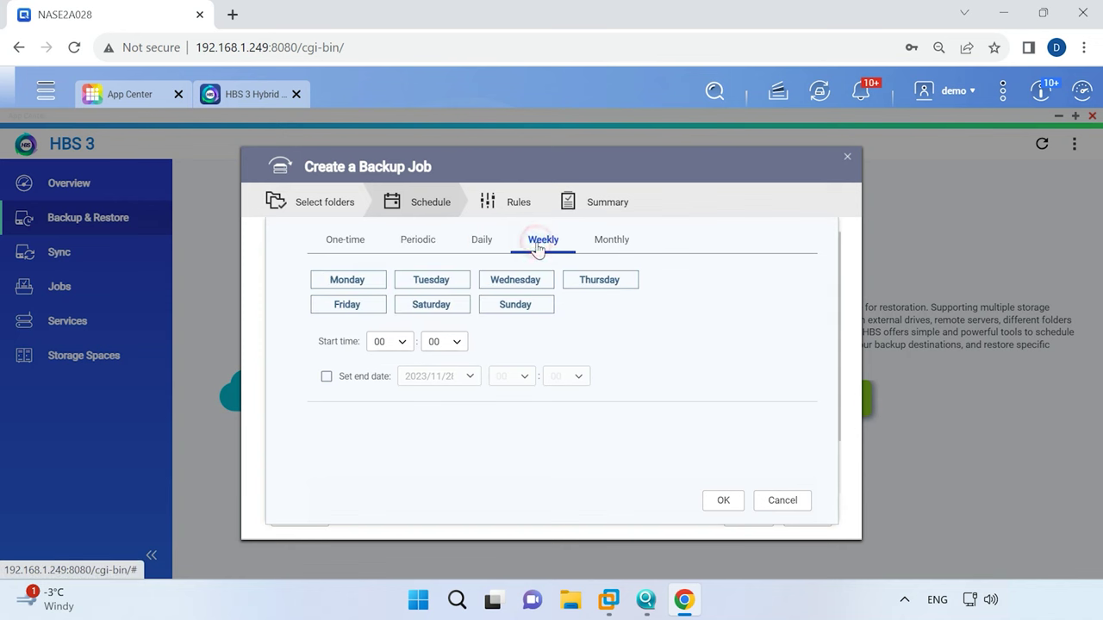
left_click(608, 246)
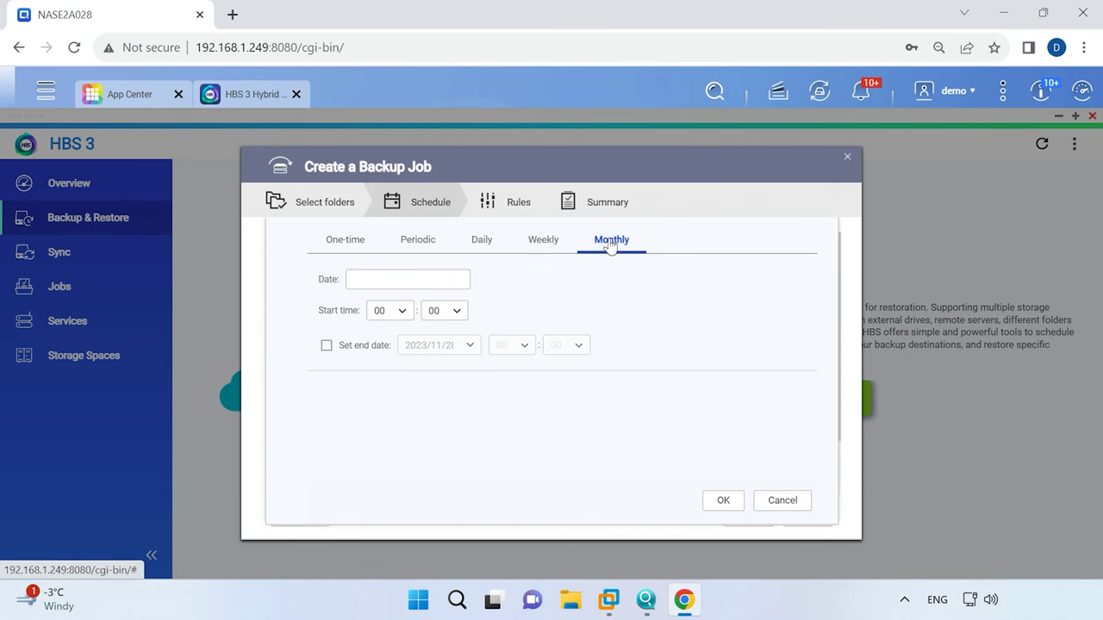
left_click(780, 502)
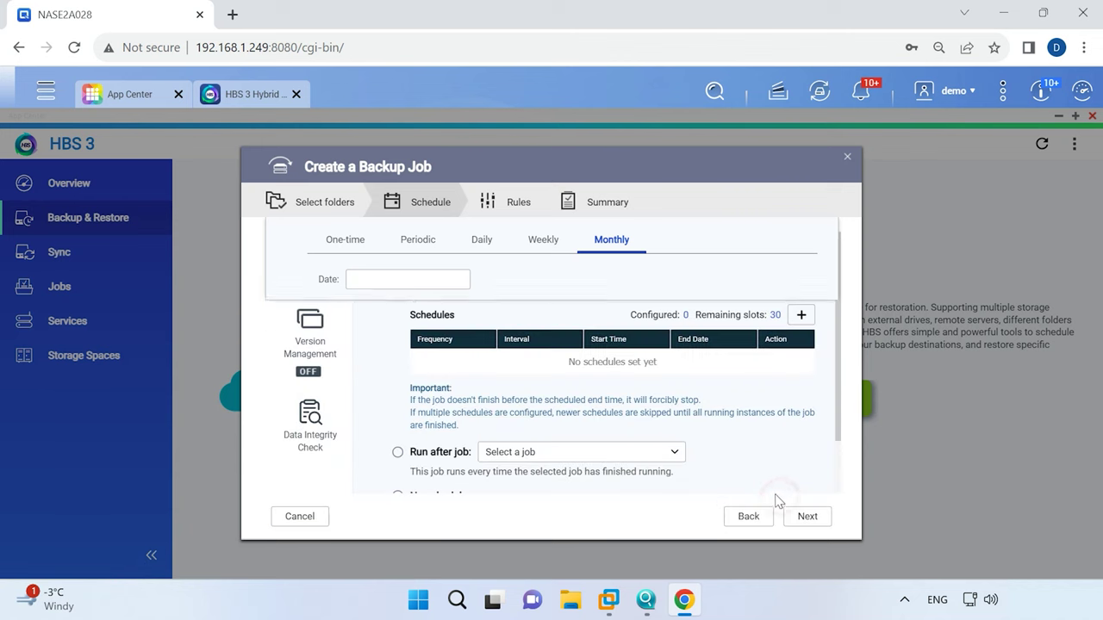
Set the job to No schedule with Back Up Now enabled.
scroll(395, 444, "down", 1)
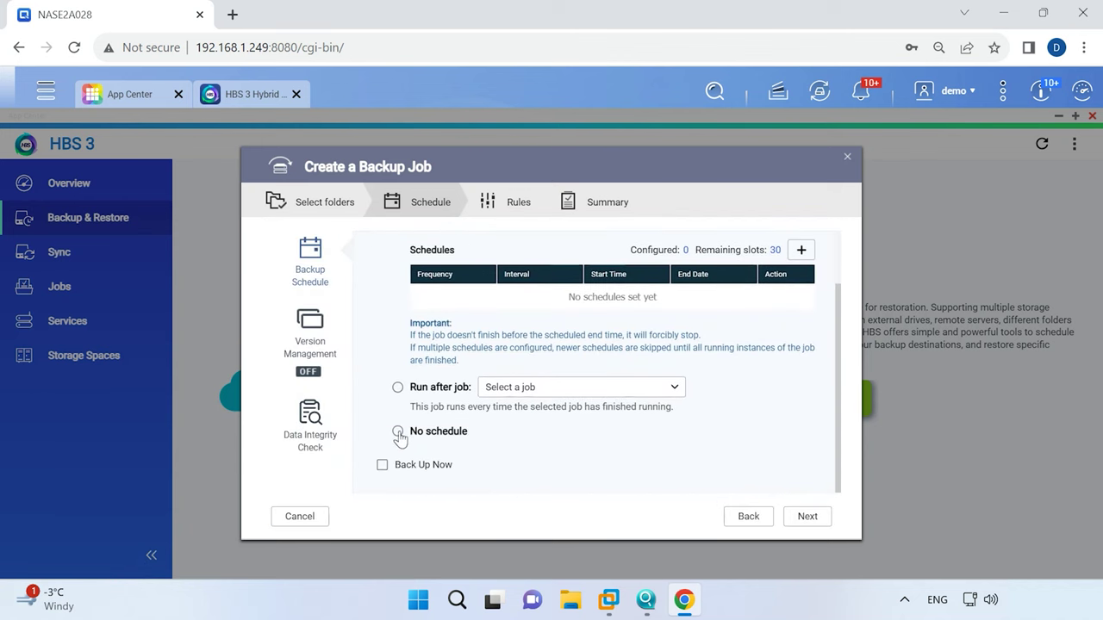
left_click(398, 431)
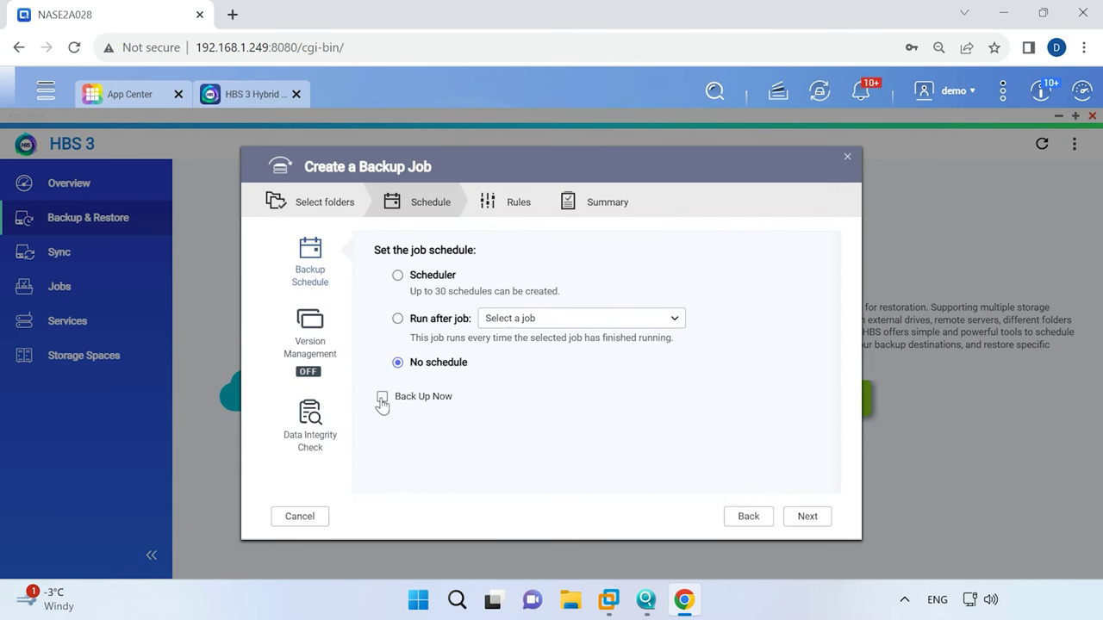
left_click(382, 398)
In the Rules step's Policies, enable Check file contents, review Options, then continue to Summary.
left_click(818, 522)
scroll(411, 320, "down", 2)
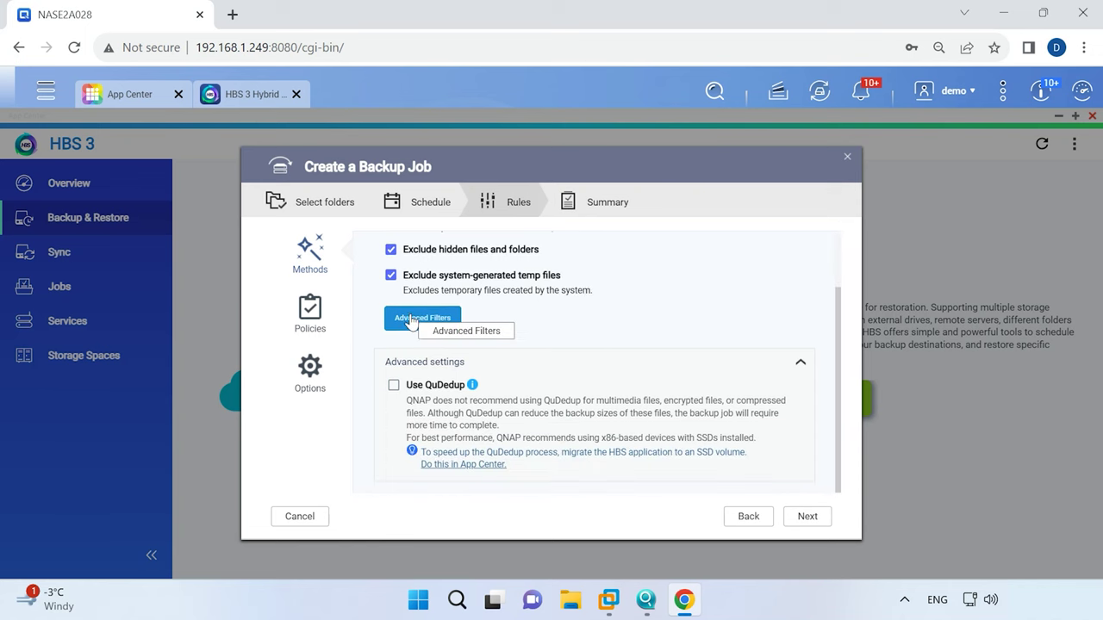
scroll(410, 323, "up", 3)
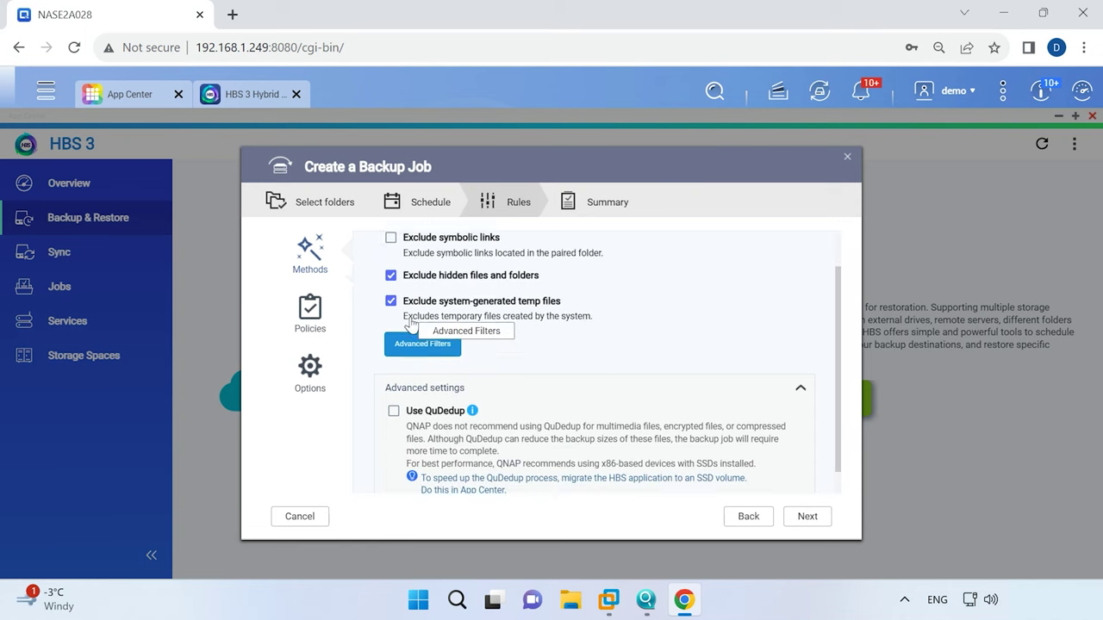
left_click(315, 322)
scroll(480, 337, "down", 2)
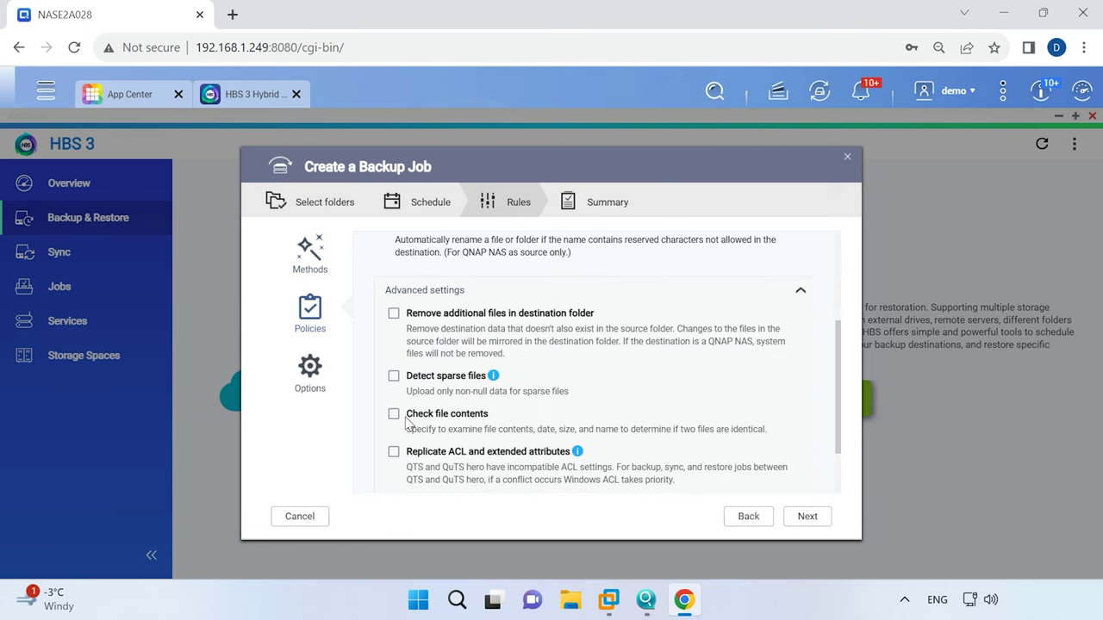
left_click(394, 415)
scroll(477, 431, "down", 1)
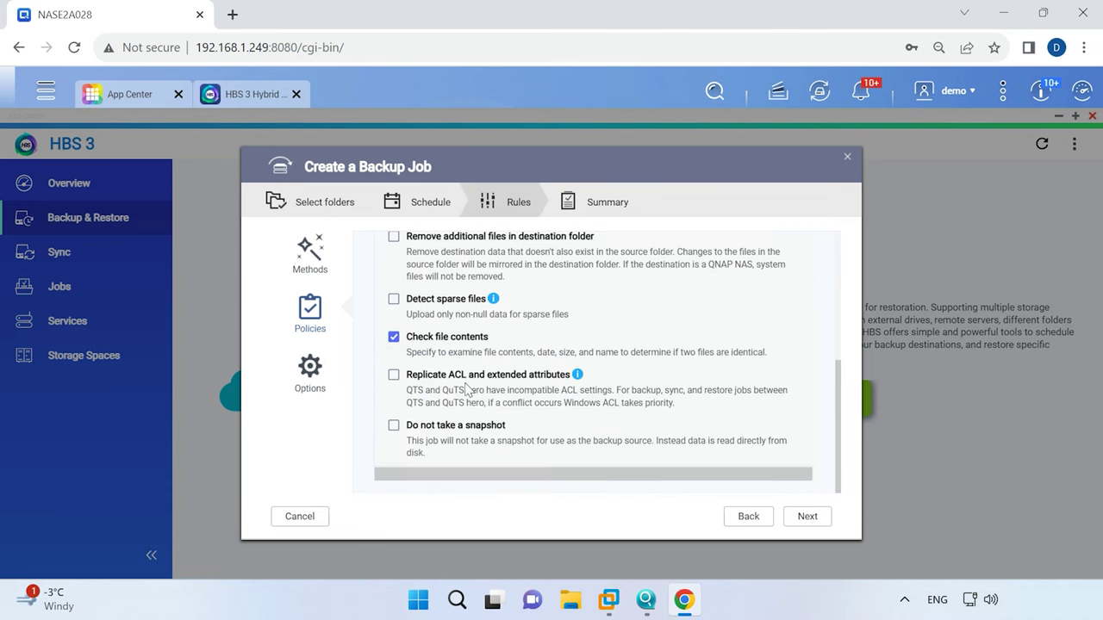
left_click(317, 379)
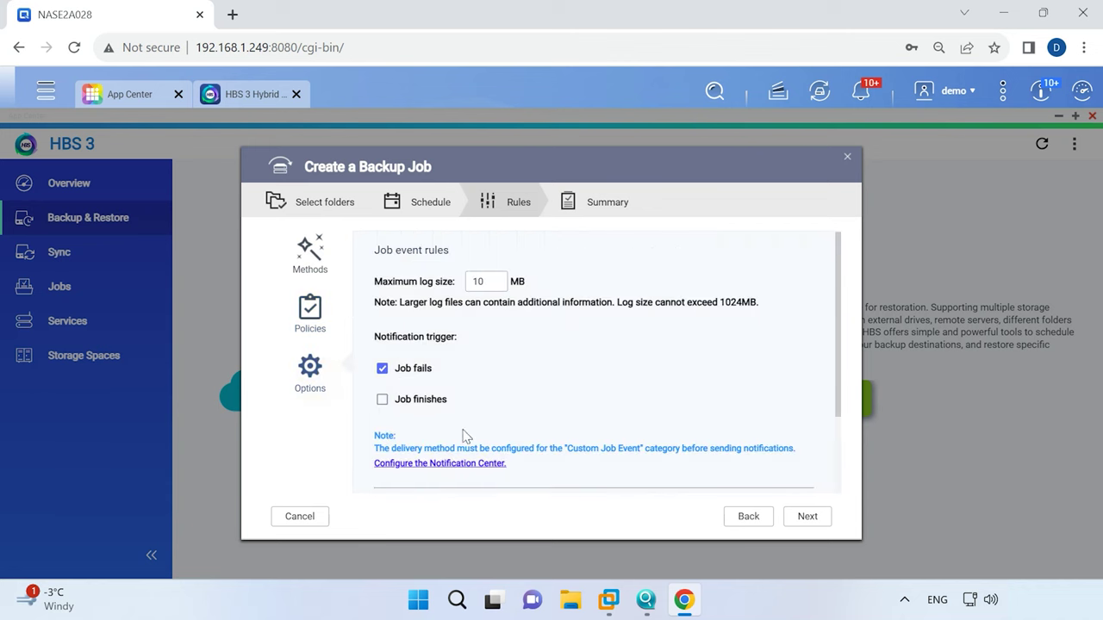
scroll(463, 436, "down", 3)
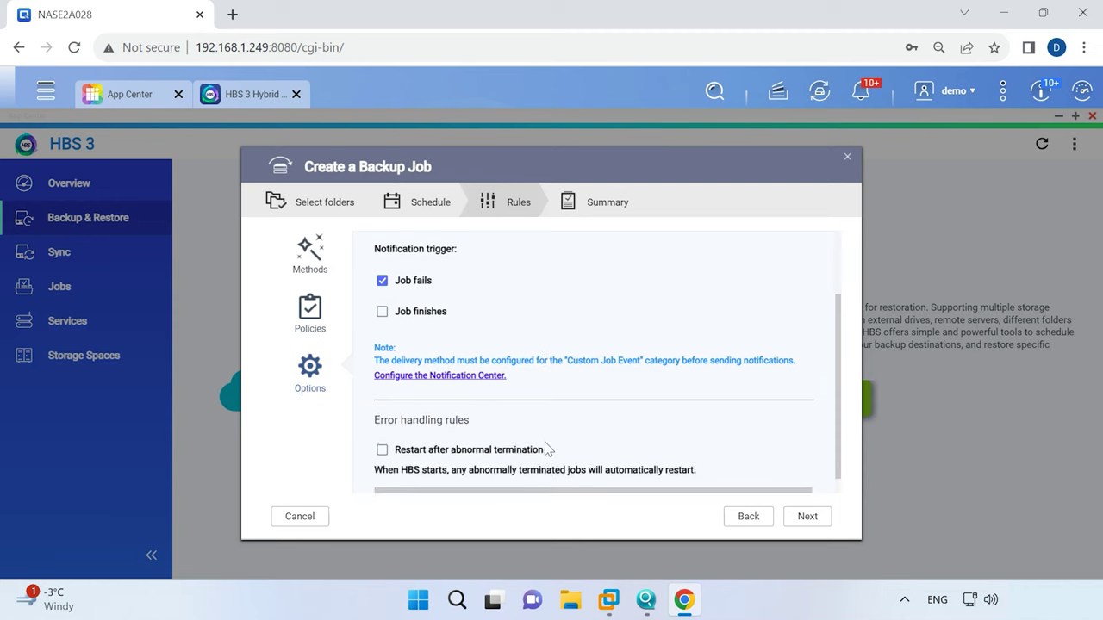
left_click(807, 516)
Create Backup 1, then add remote NAS 192.168.1.211 as destination storage with its login credentials.
left_click(805, 519)
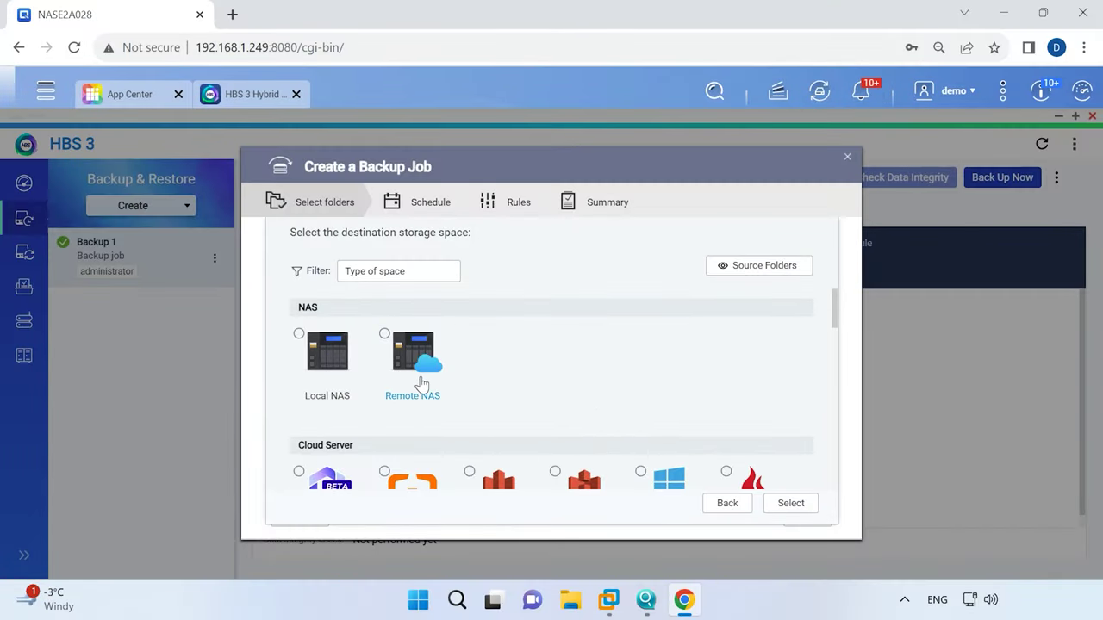
left_click(385, 334)
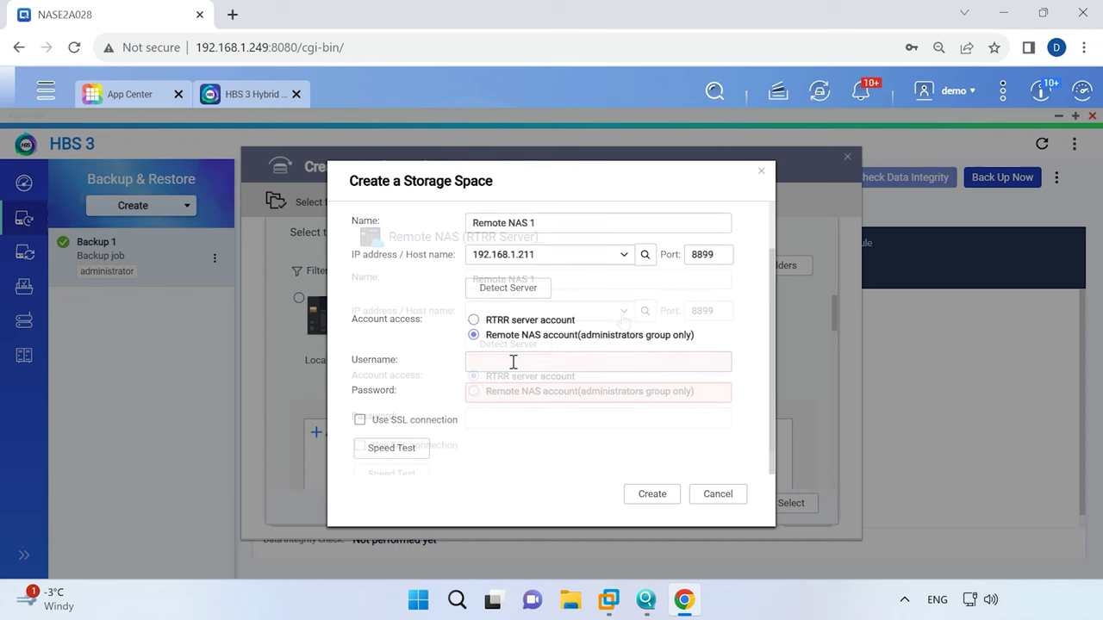
type("adm")
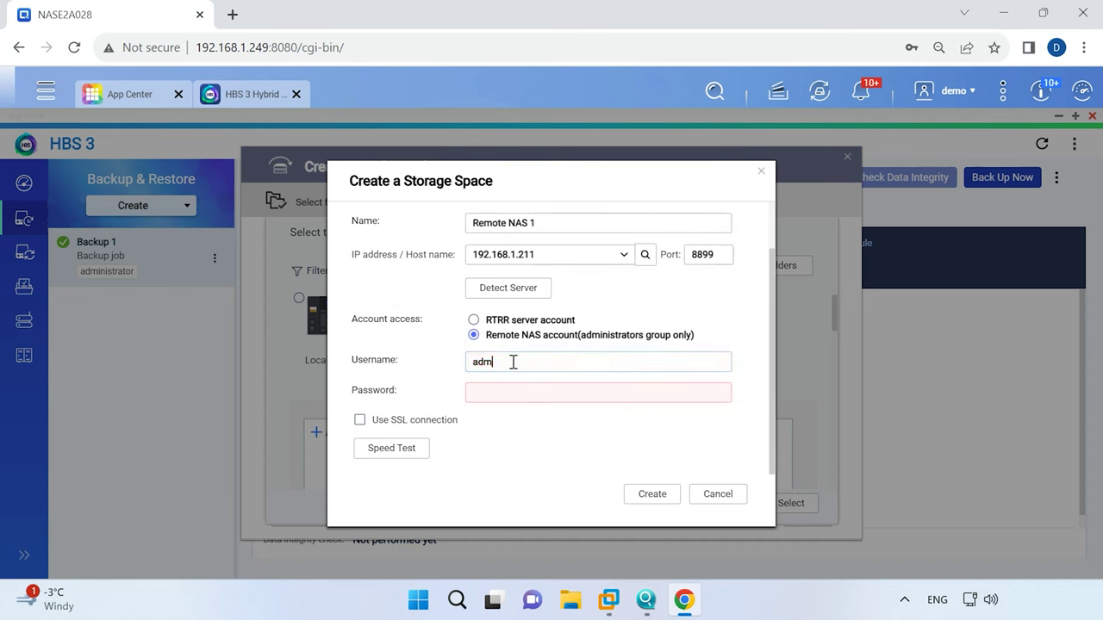
type("in")
left_click(499, 392)
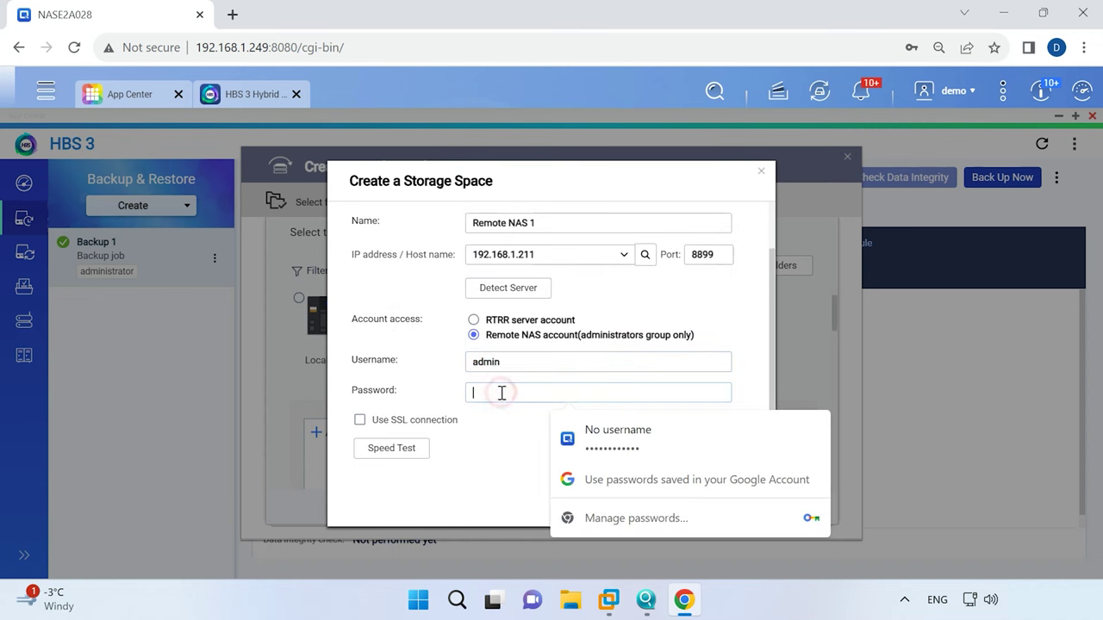
type("•••••")
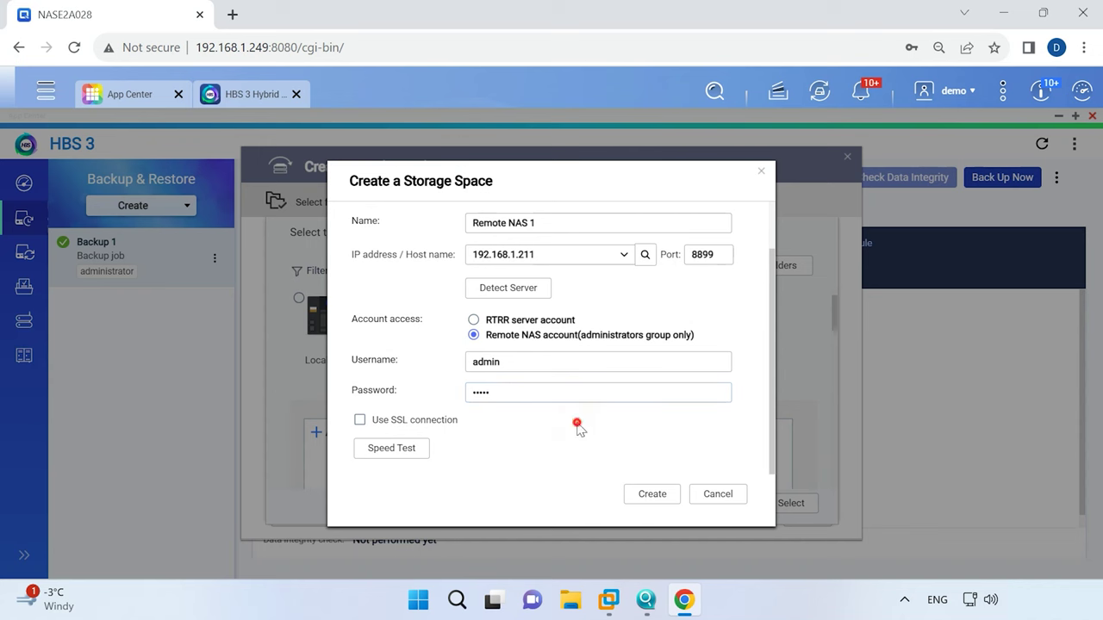
left_click(661, 505)
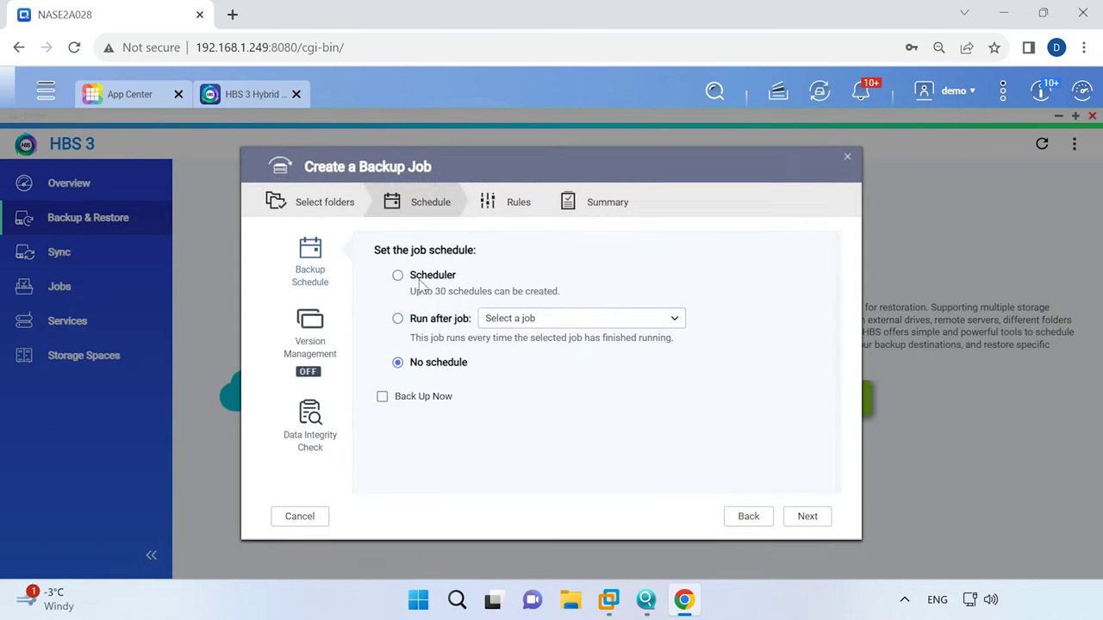
Switch the new job's schedule to Scheduler and scroll through its options.
left_click(398, 276)
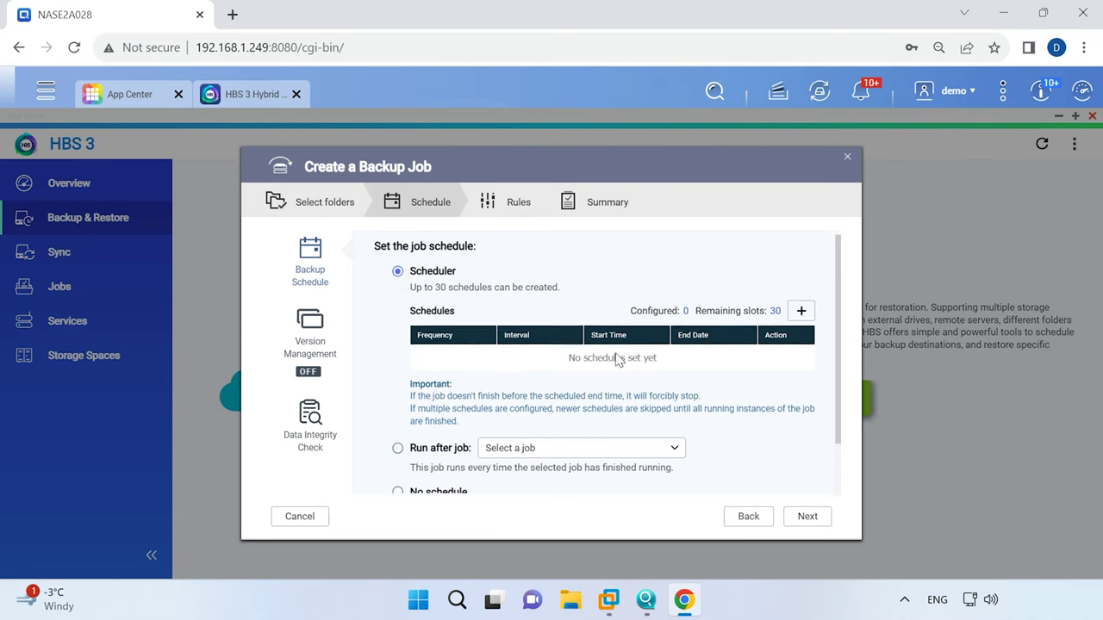
scroll(622, 360, "down", 1)
scroll(619, 387, "up", 1)
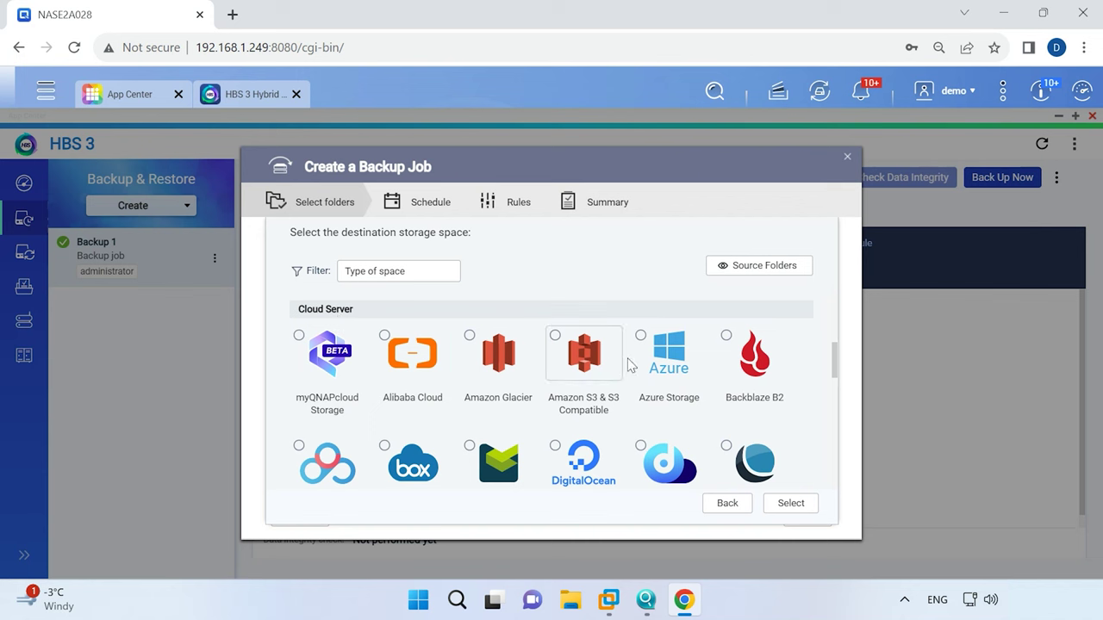
scroll(371, 461, "down", 1)
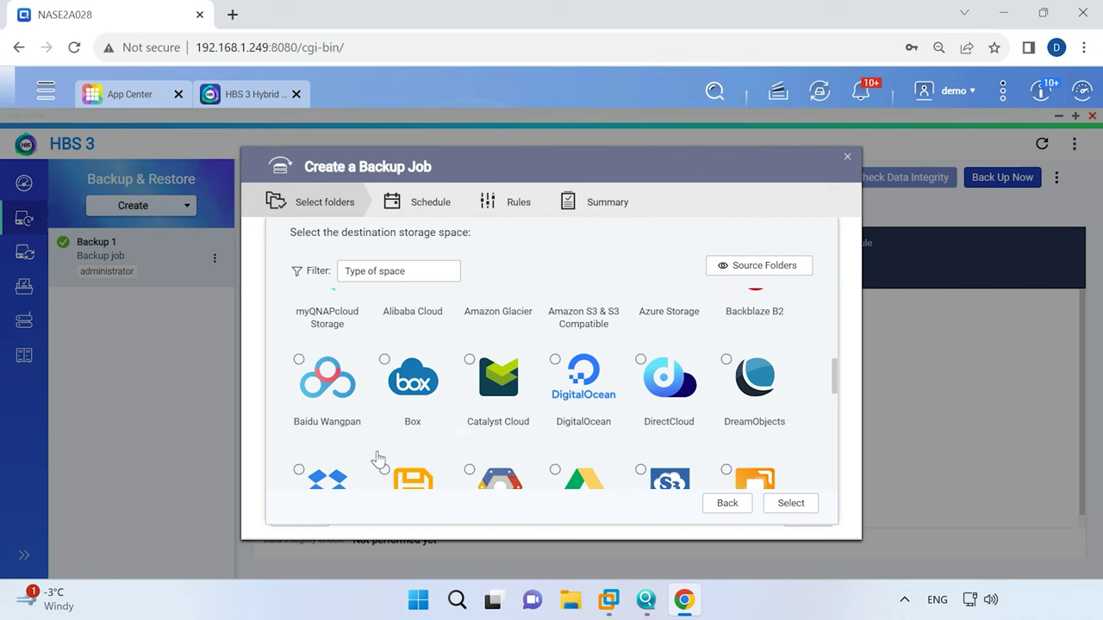
scroll(534, 429, "down", 1)
scroll(483, 426, "down", 1)
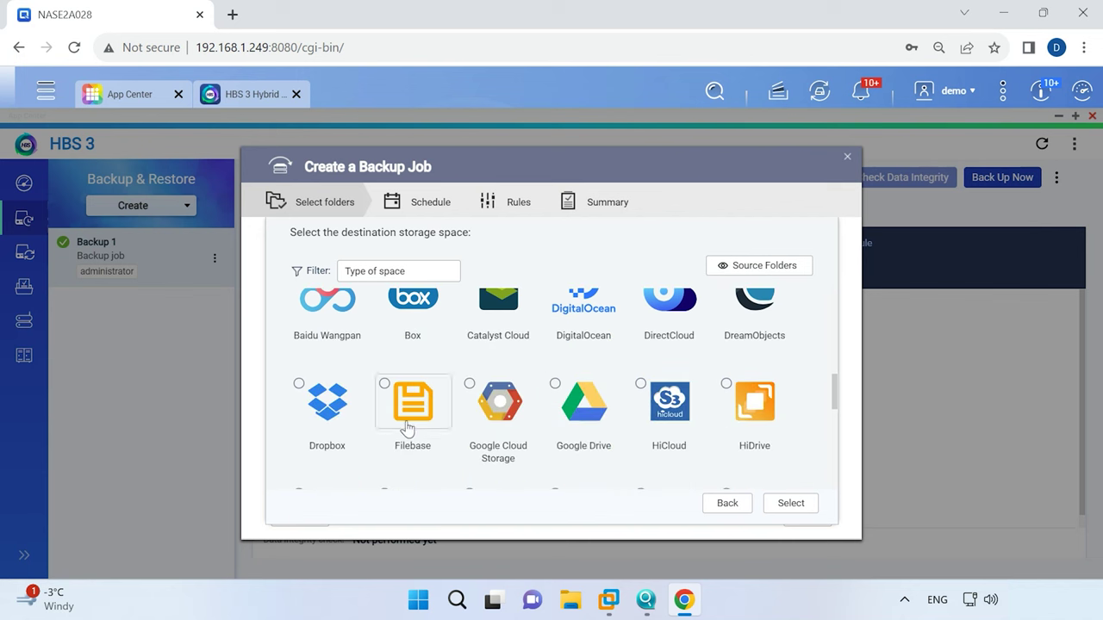
scroll(517, 413, "down", 2)
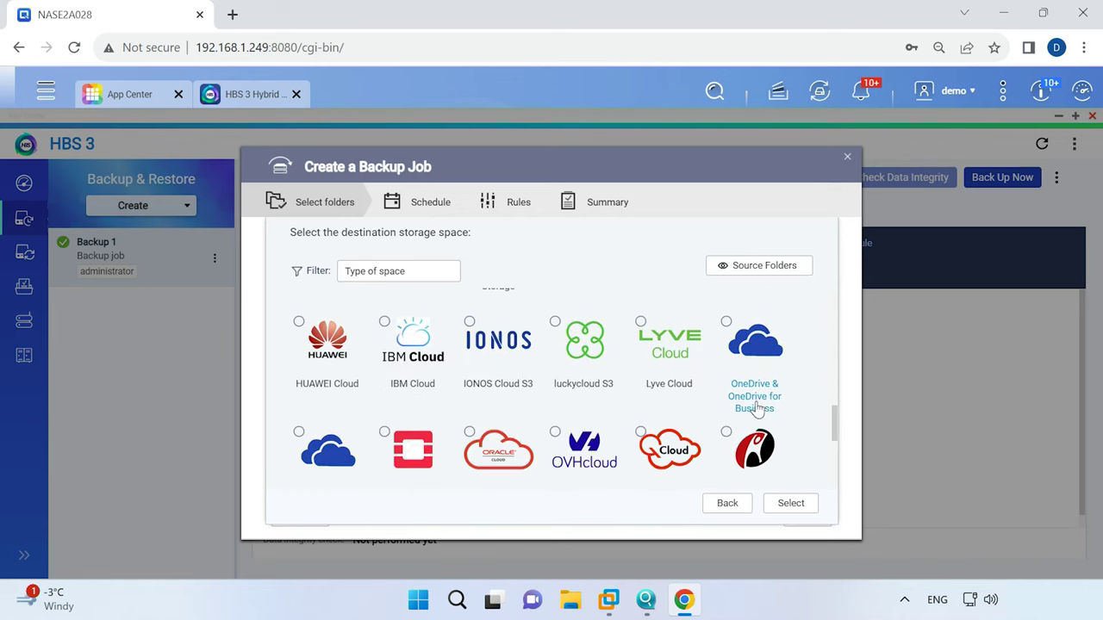
scroll(483, 409, "down", 1)
scroll(482, 404, "down", 2)
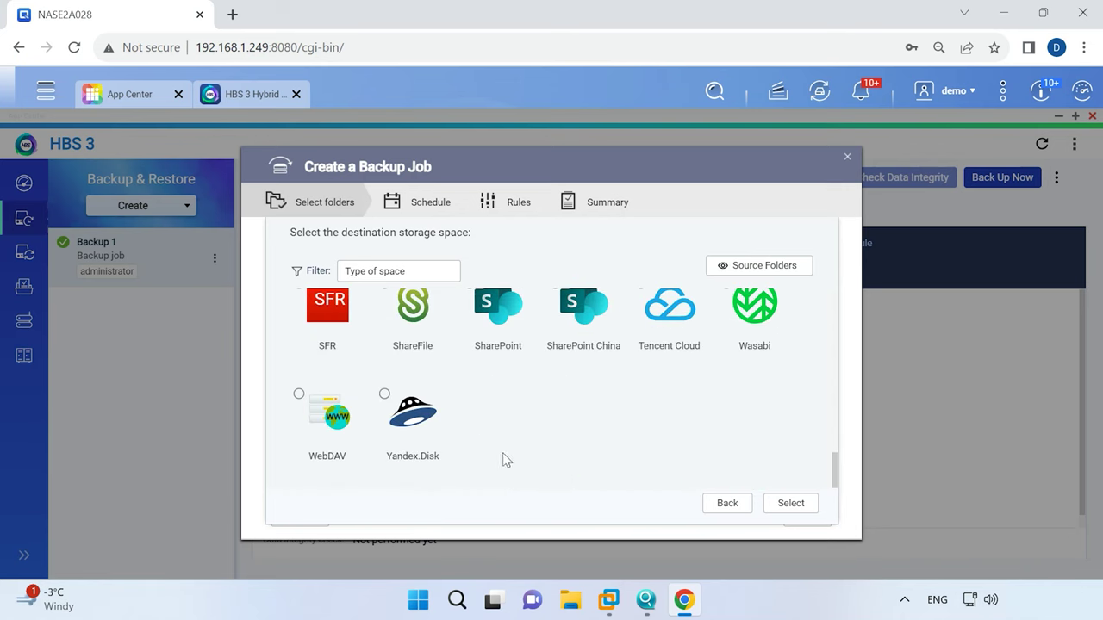
scroll(497, 449, "up", 5)
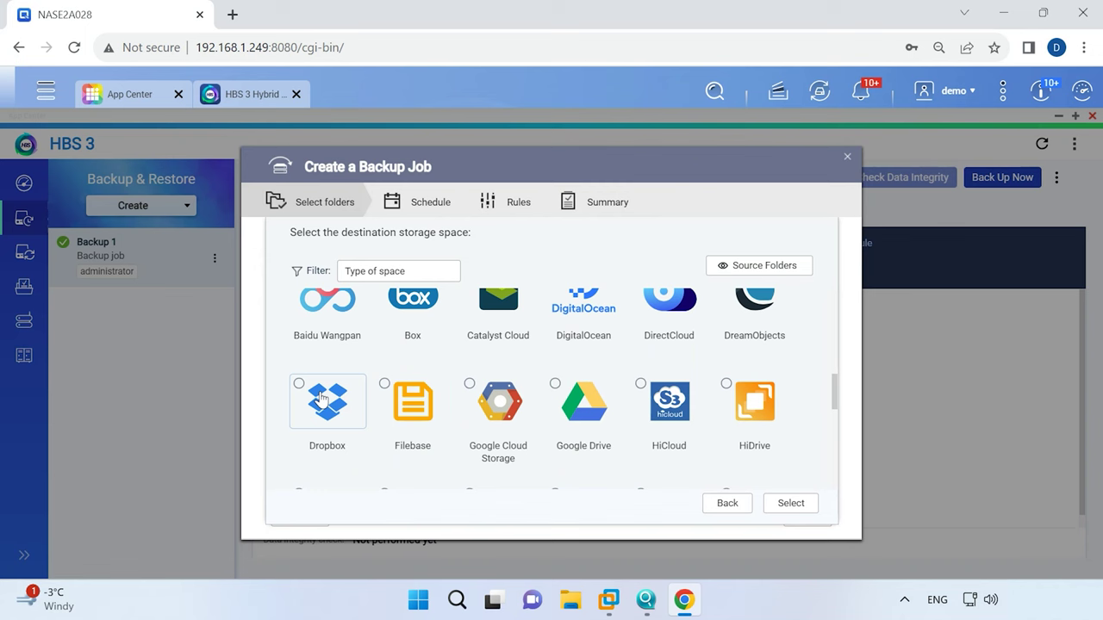
Authorize Dropbox access, create the Dropbox 1 storage space, and select it as the destination.
left_click(299, 384)
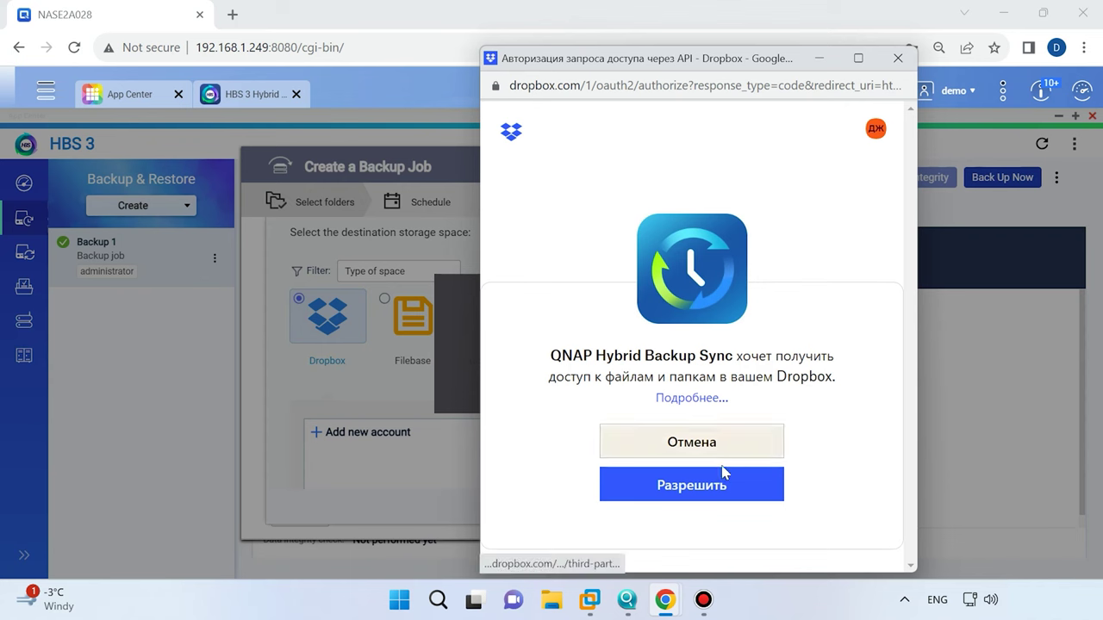
left_click(707, 489)
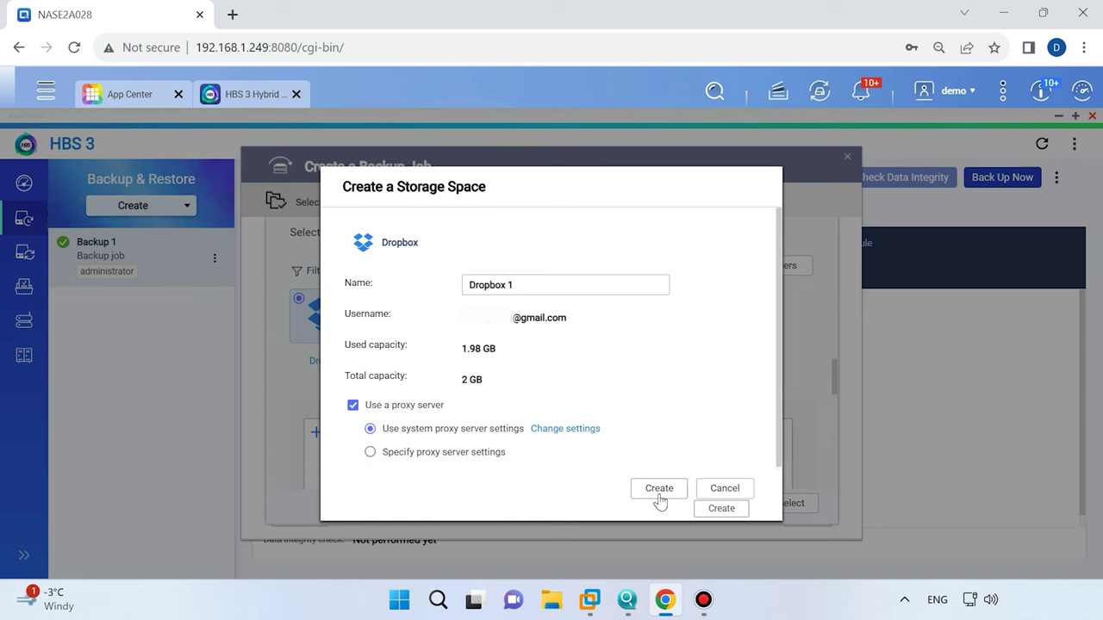
left_click(659, 493)
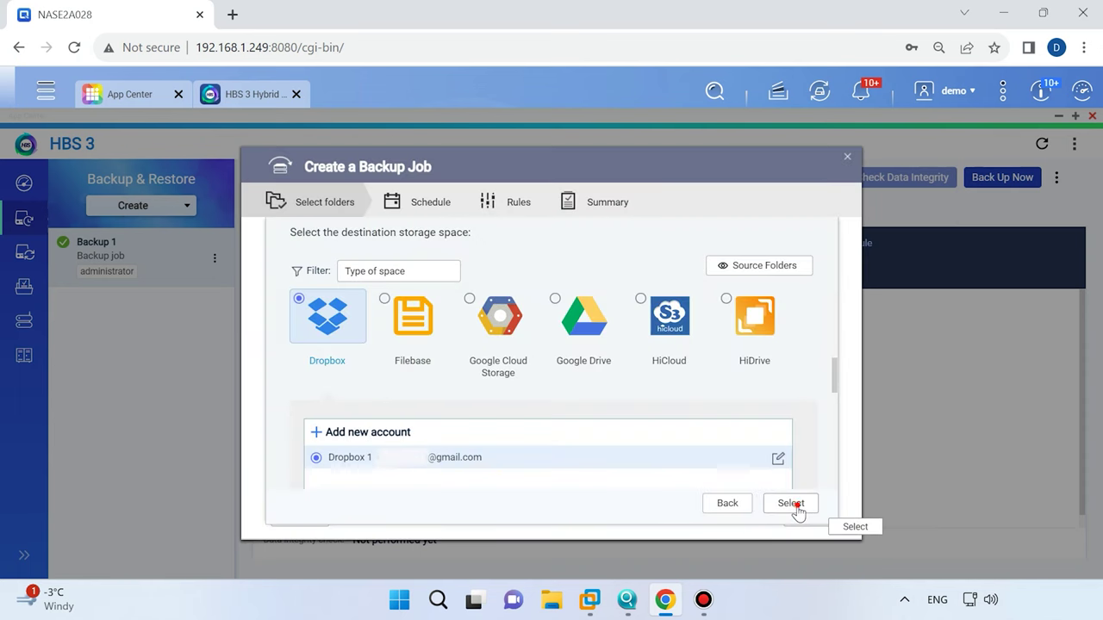
left_click(792, 504)
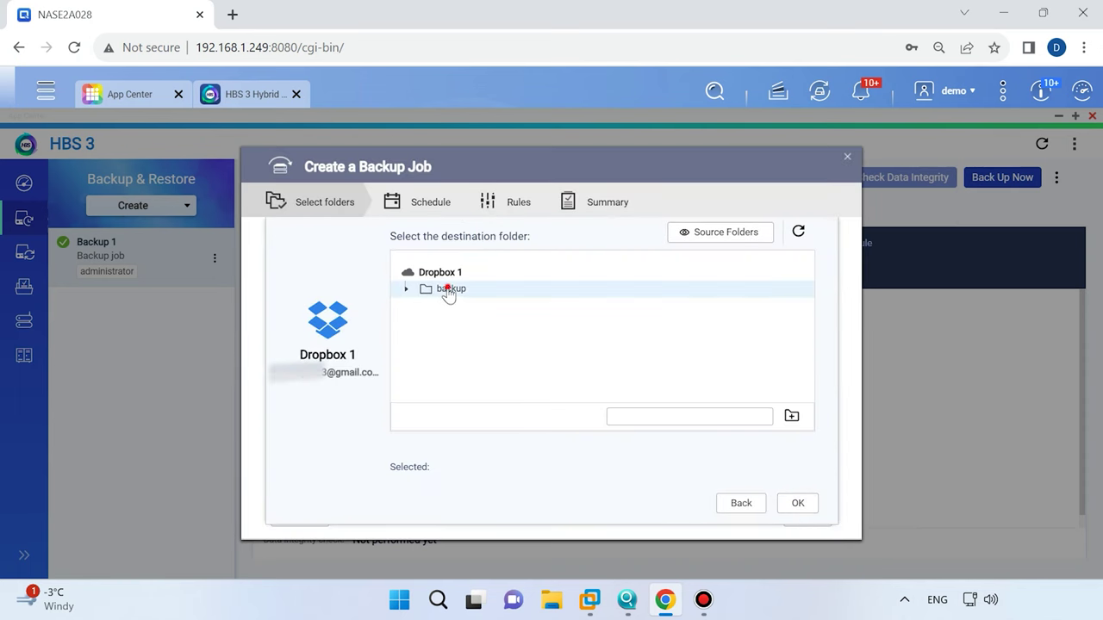
Pick the /backup folder on Dropbox 1 as Backup 2's destination and continue.
left_click(447, 290)
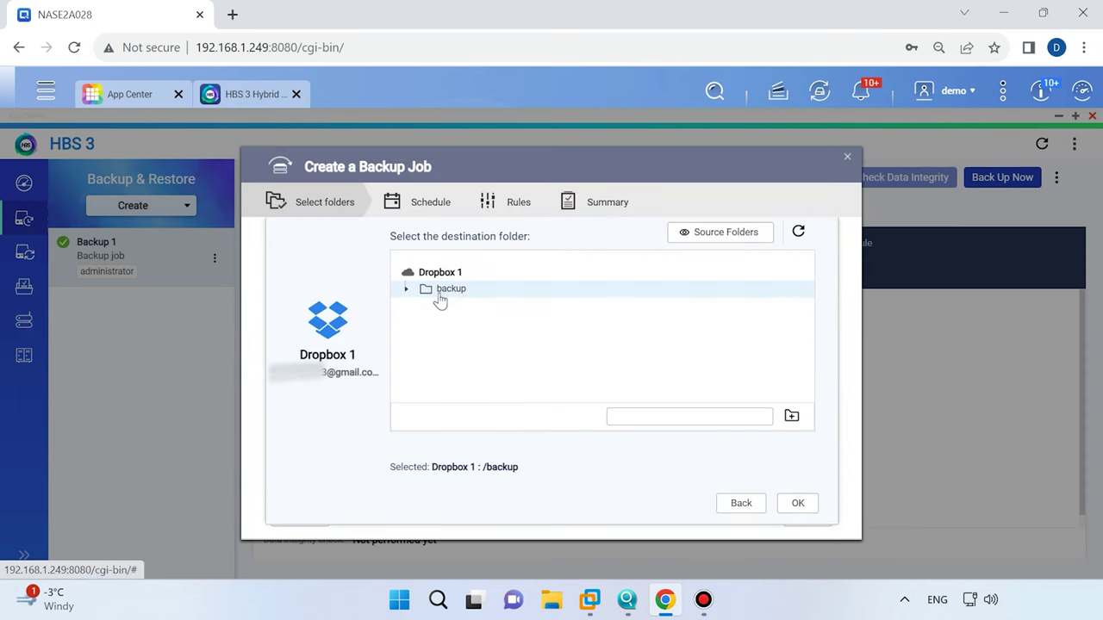
left_click(802, 509)
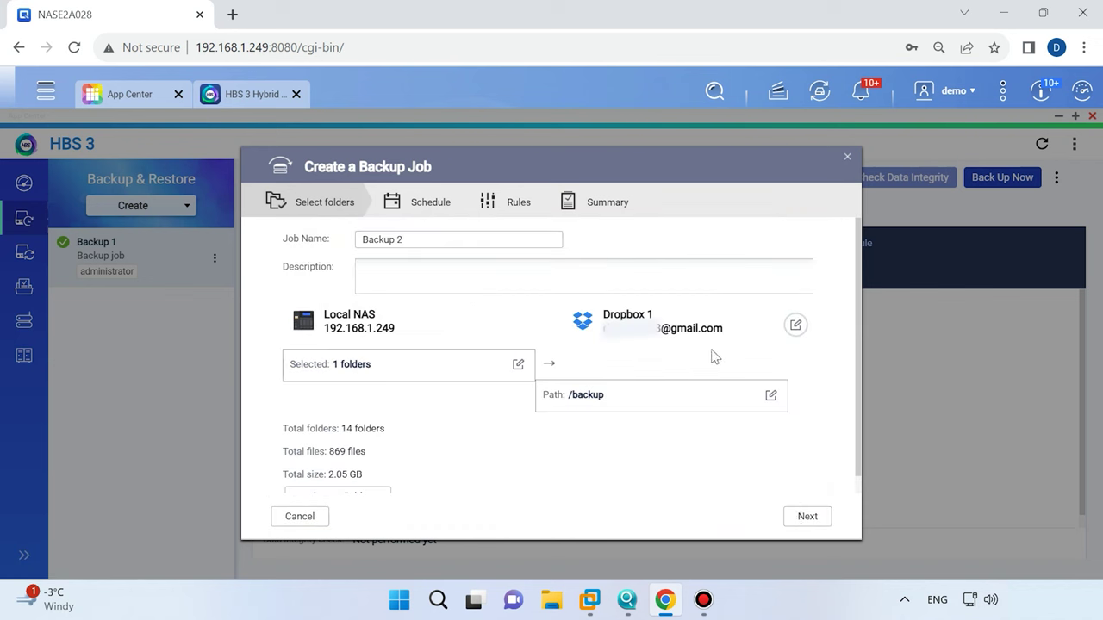
left_click(808, 517)
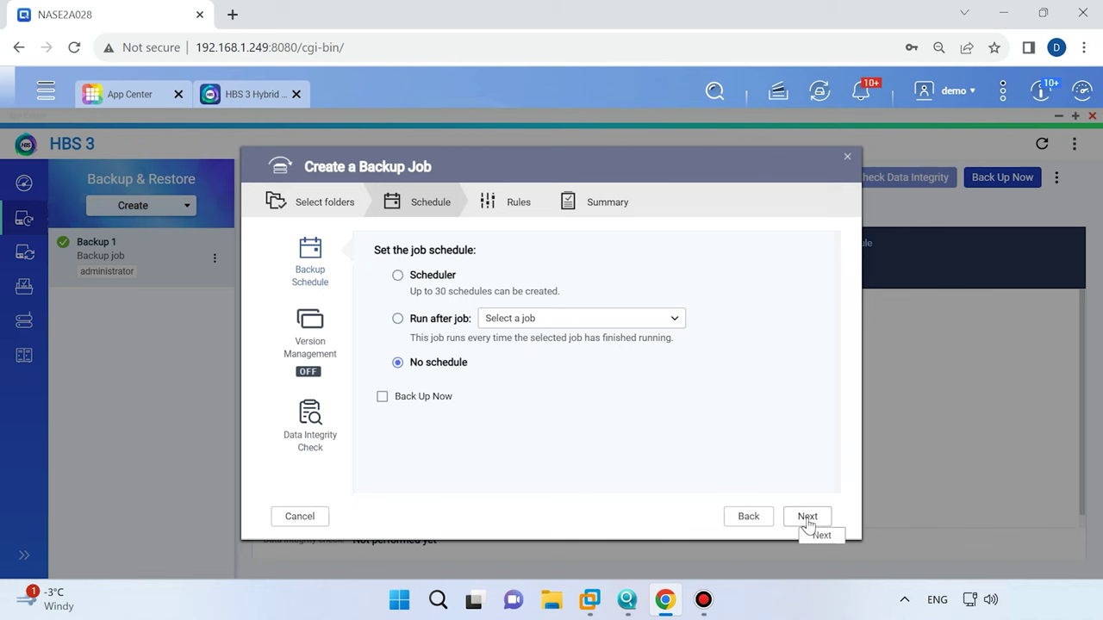
Enable Back Up Now for Backup 2, review its Policies and Options rules, and reach the summary.
left_click(426, 397)
left_click(798, 517)
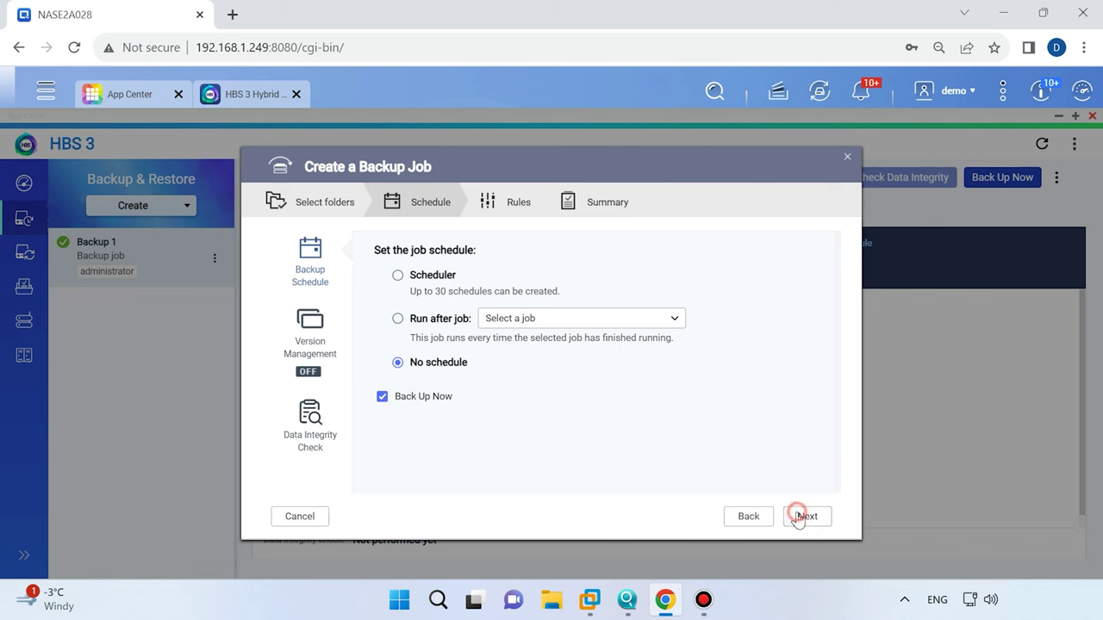
scroll(465, 338, "down", 2)
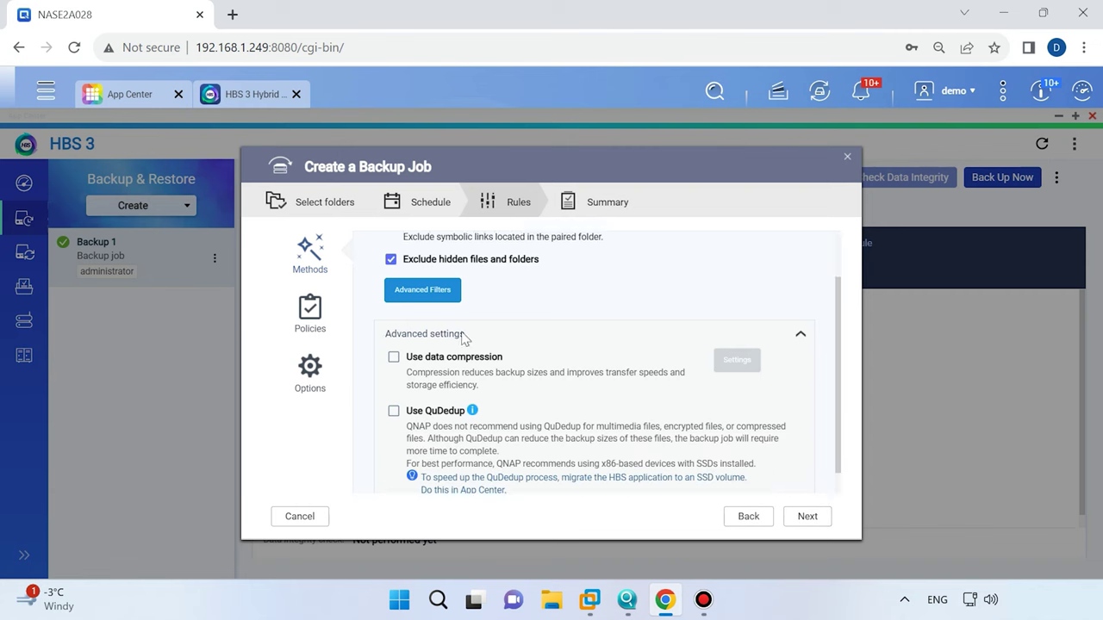
left_click(312, 319)
scroll(492, 345, "down", 5)
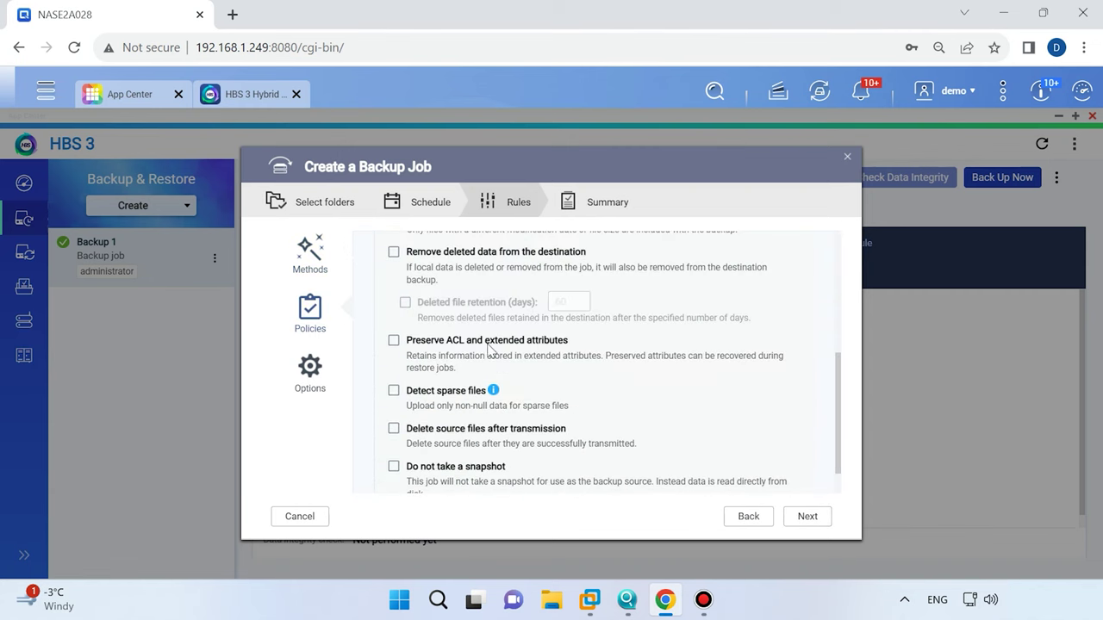
left_click(311, 366)
scroll(514, 372, "down", 5)
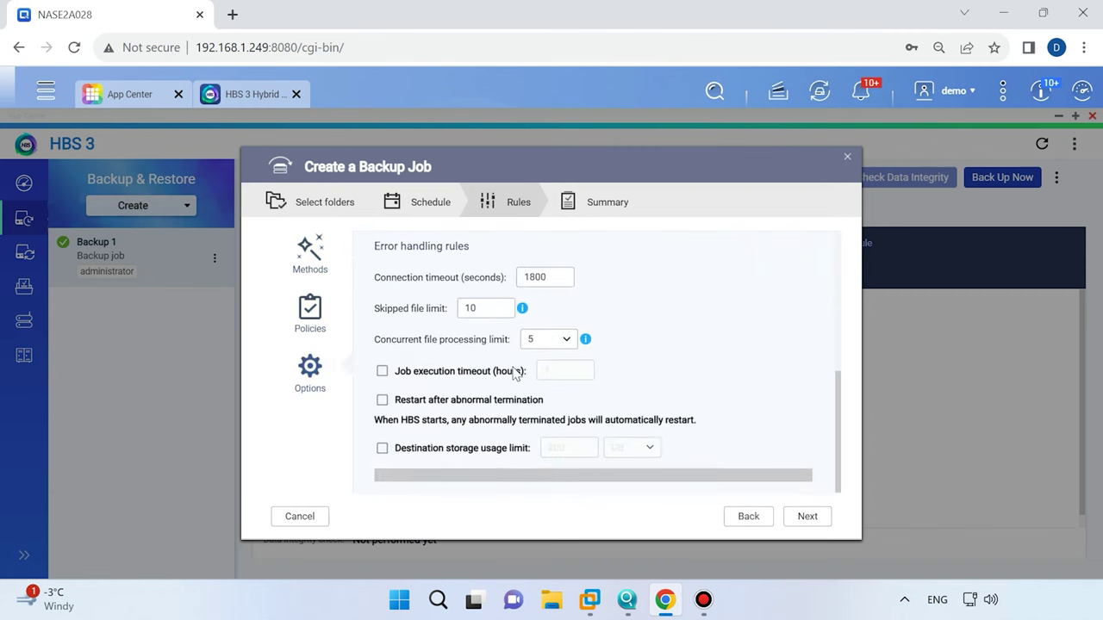
left_click(805, 519)
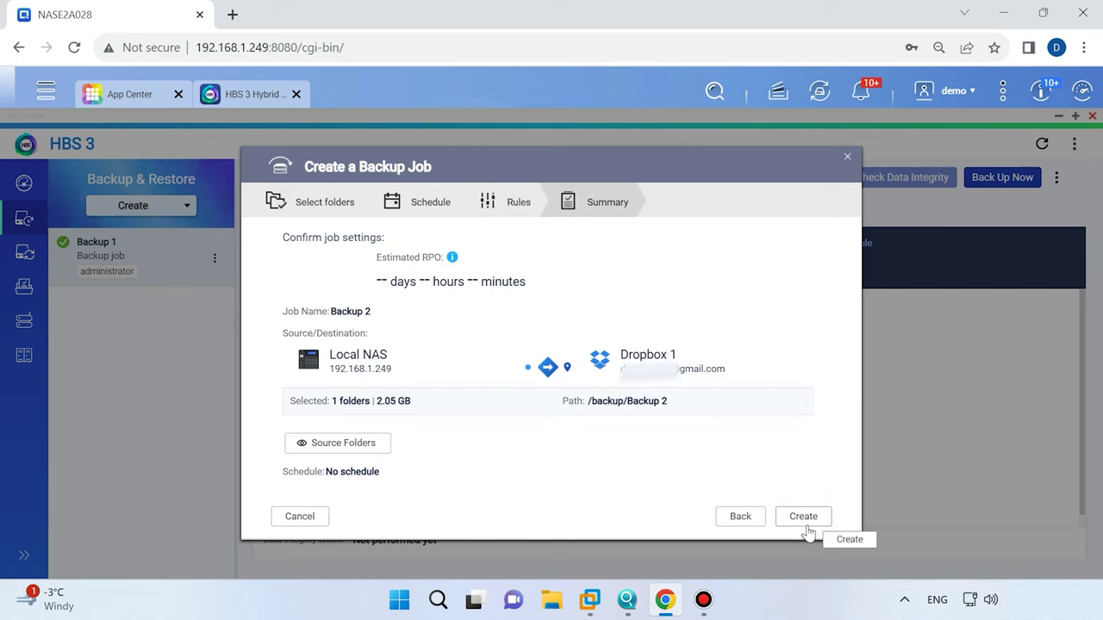
Create the Backup 2 job, then start a restore job from Backup 1.
left_click(805, 522)
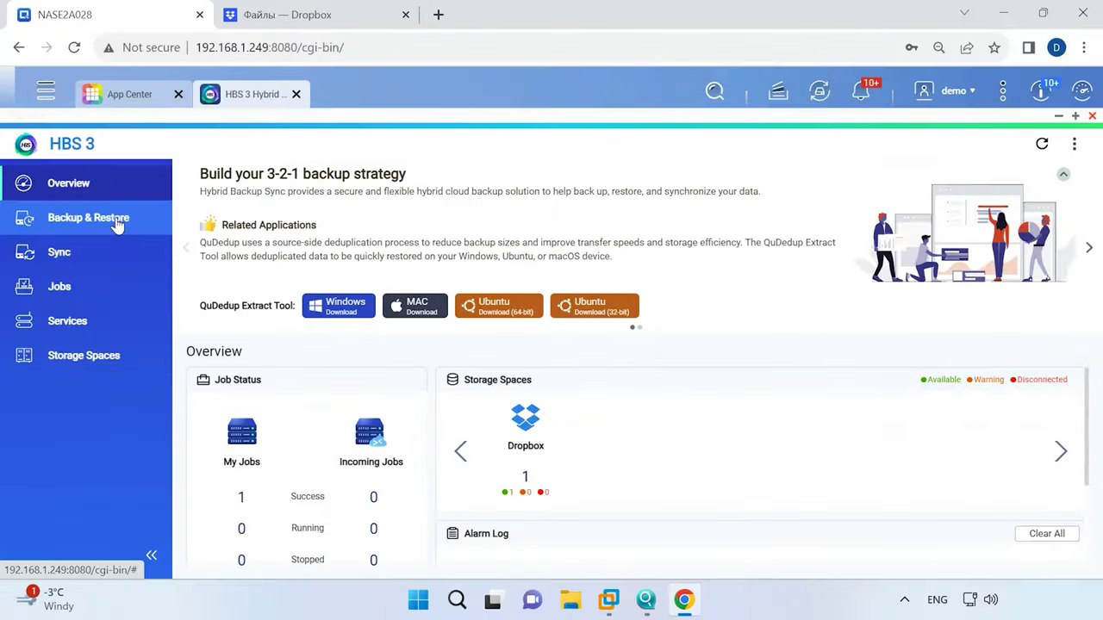
left_click(117, 221)
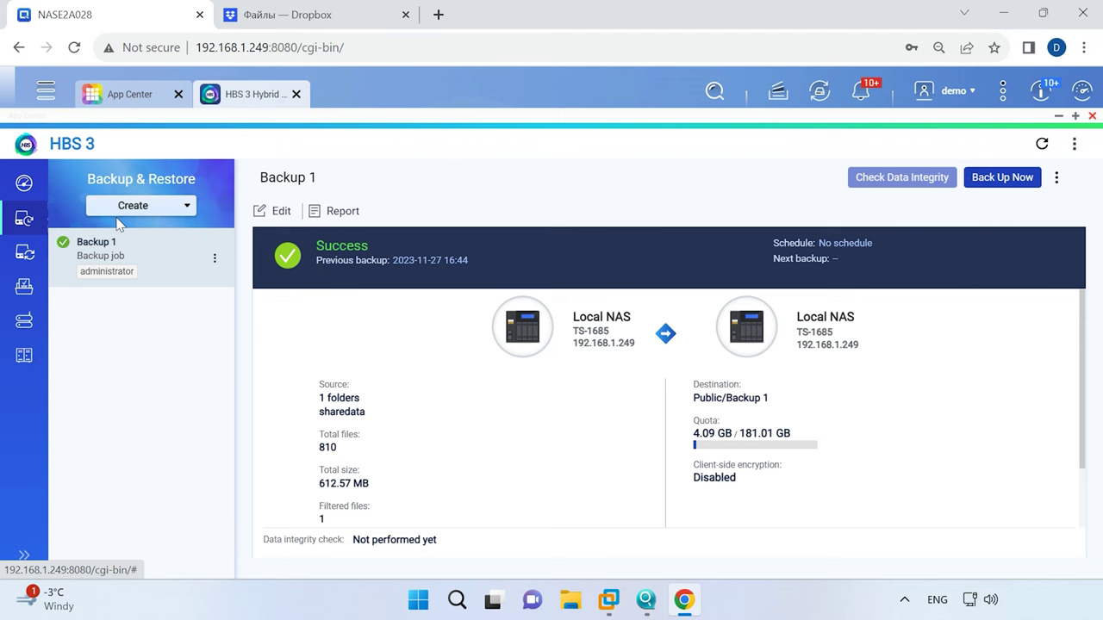
left_click(1058, 181)
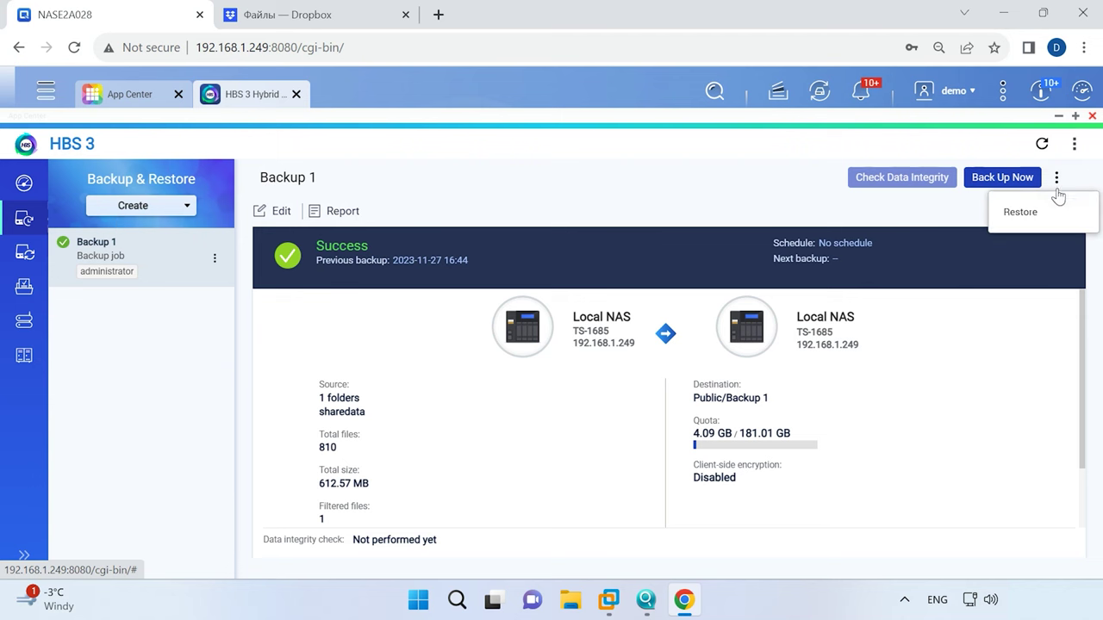
left_click(1032, 215)
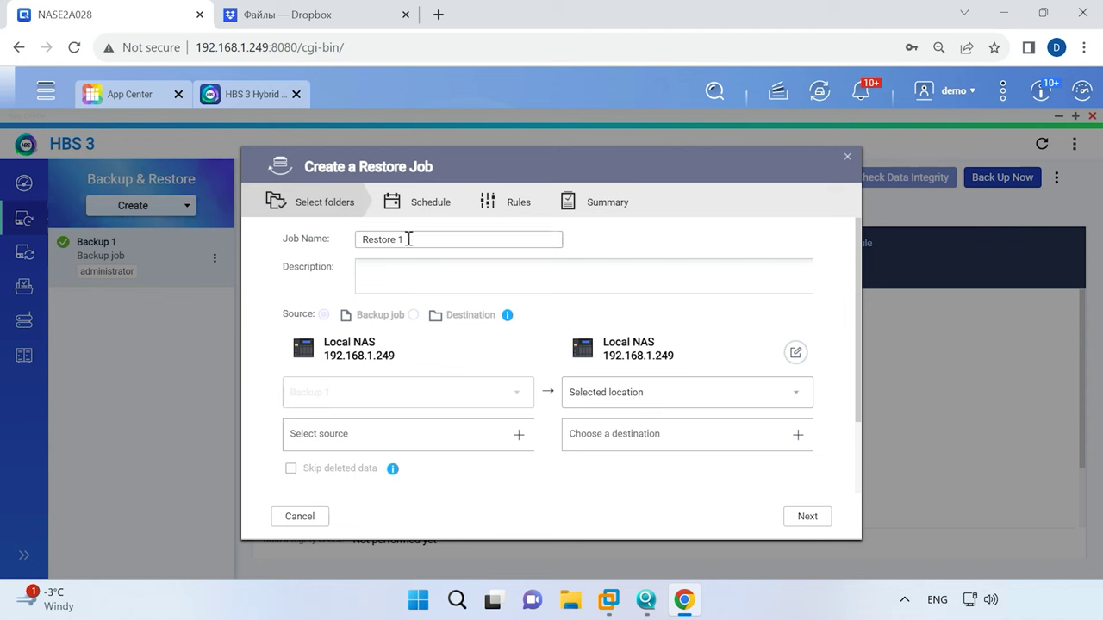
Choose sharedata as the restore source and Public as the destination folder.
left_click(518, 435)
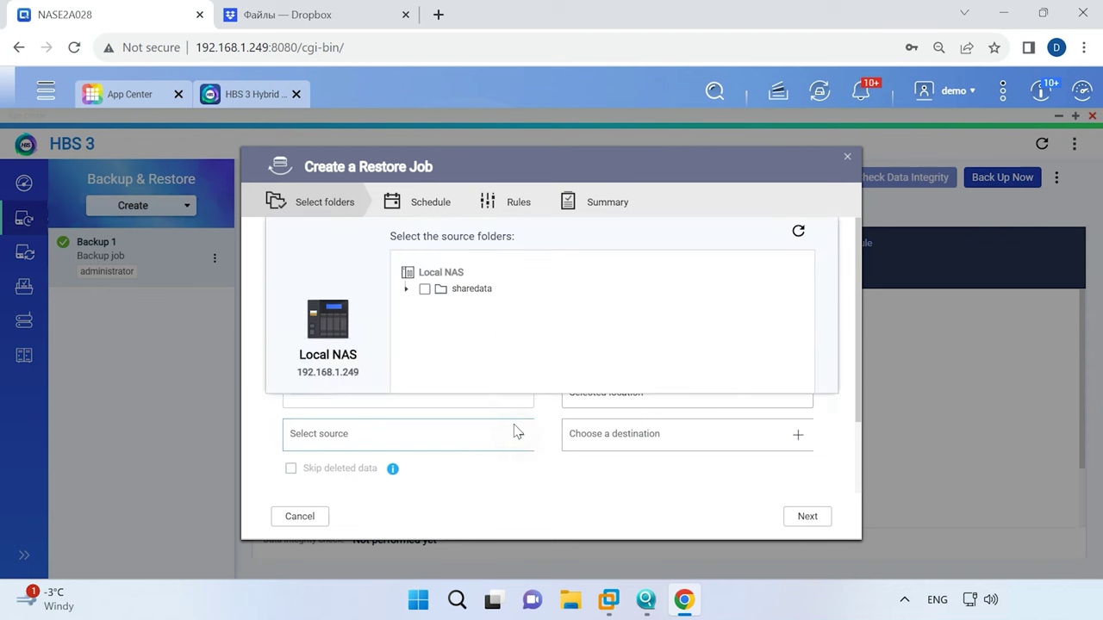
left_click(425, 290)
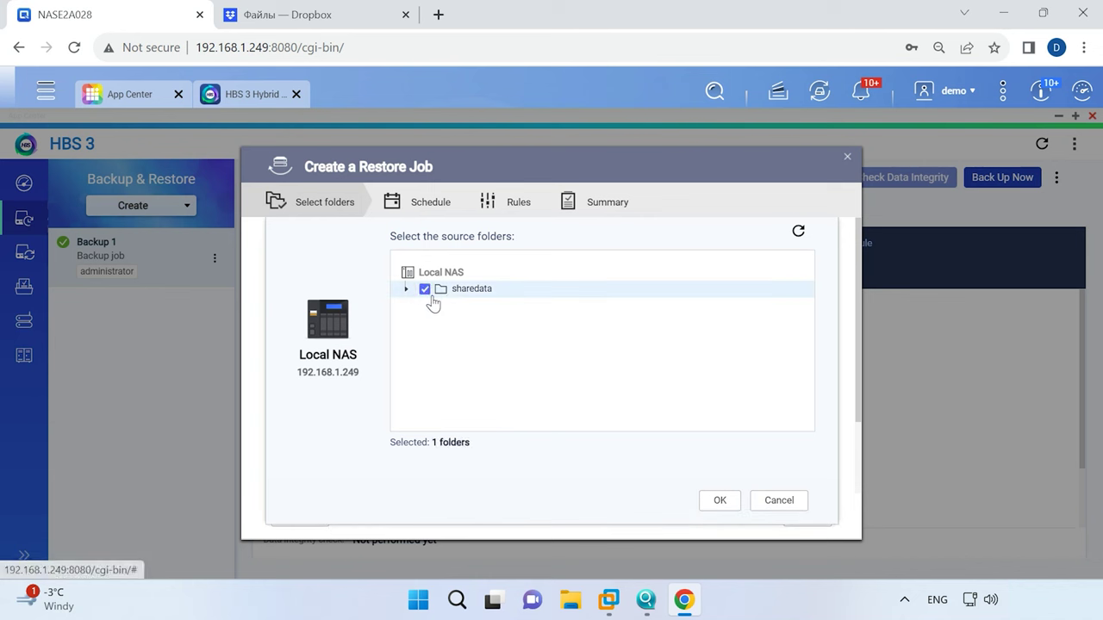
left_click(721, 501)
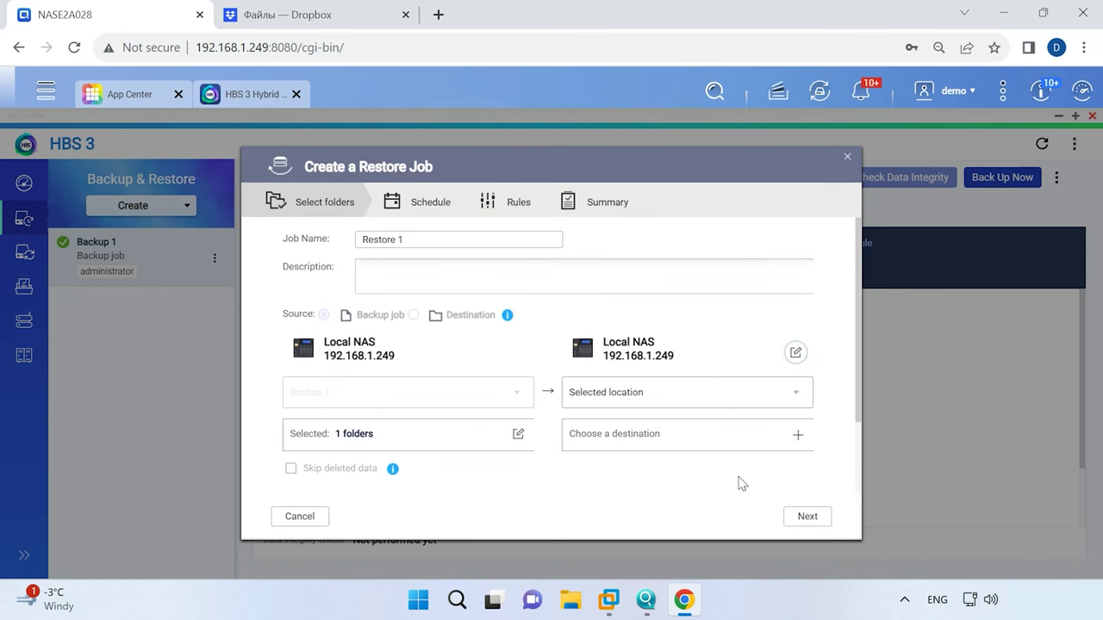
left_click(797, 435)
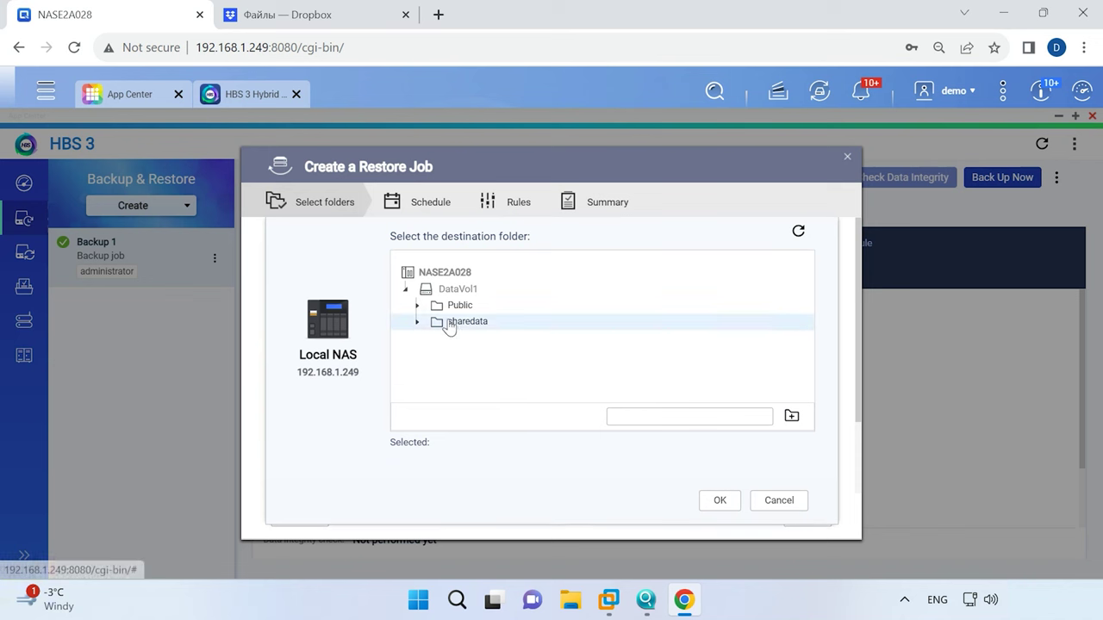
left_click(436, 305)
left_click(719, 501)
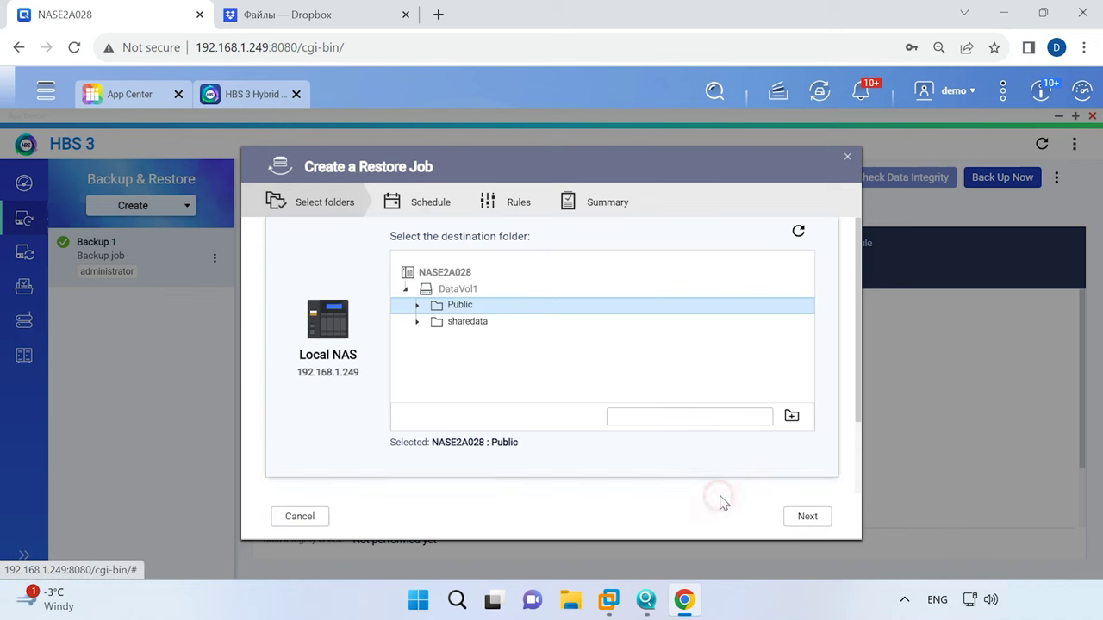
Set Restore 1 to run immediately, review its error-handling options, and reach the summary.
left_click(805, 517)
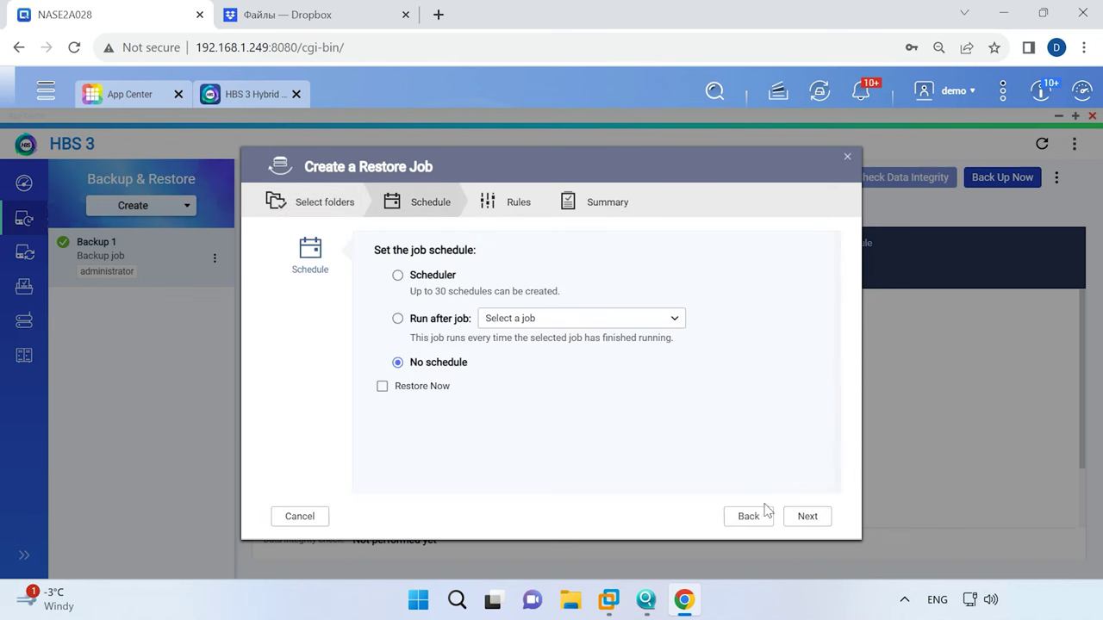
left_click(415, 387)
left_click(808, 518)
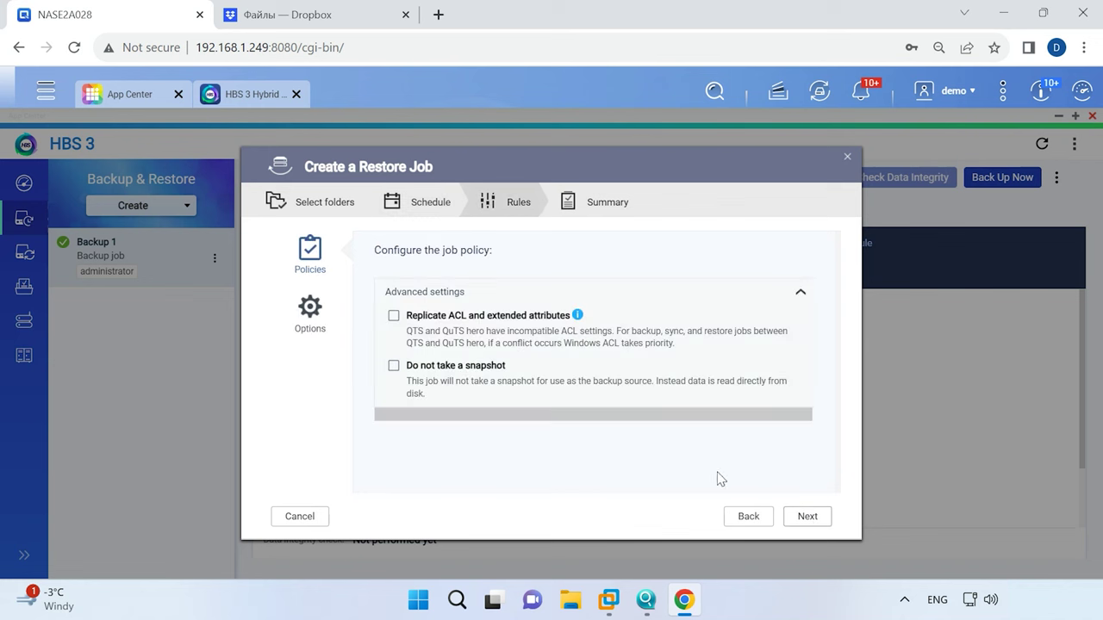
left_click(312, 308)
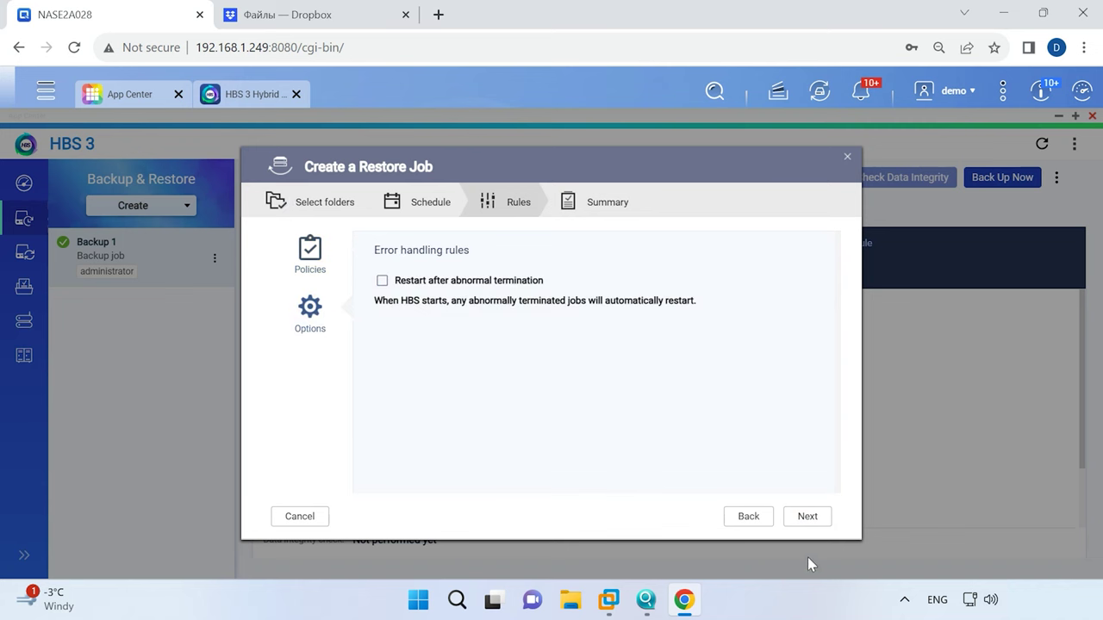
left_click(811, 522)
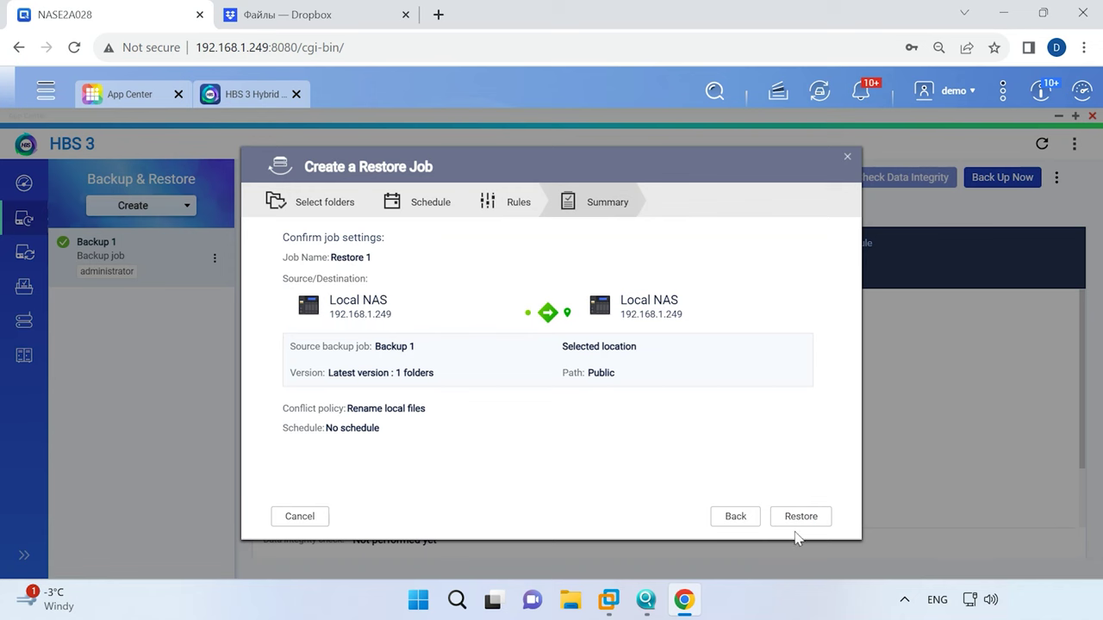
Run Restore 1 until 866 files reach Public successfully, then go to the Sync section.
left_click(799, 519)
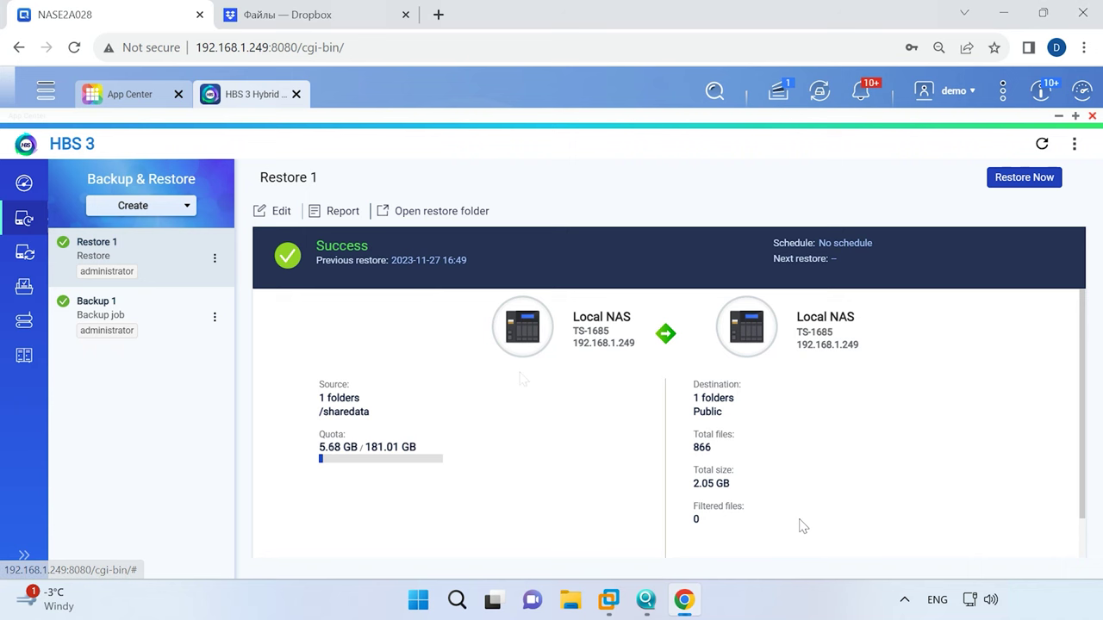
left_click(20, 253)
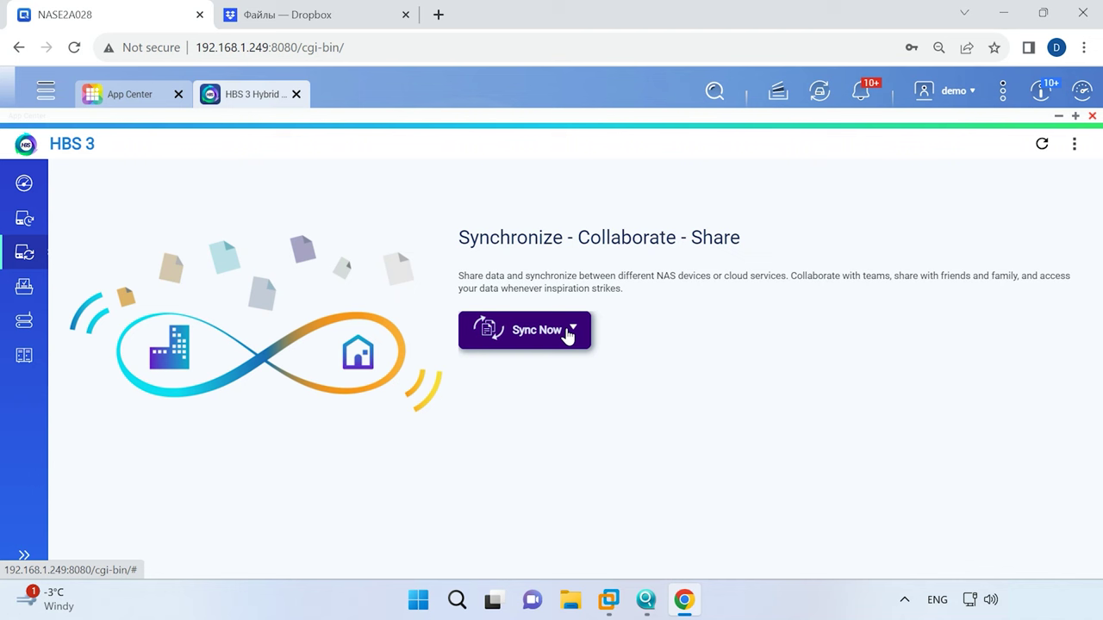
Start a one-way sync job with the local NAS as the destination storage.
left_click(569, 332)
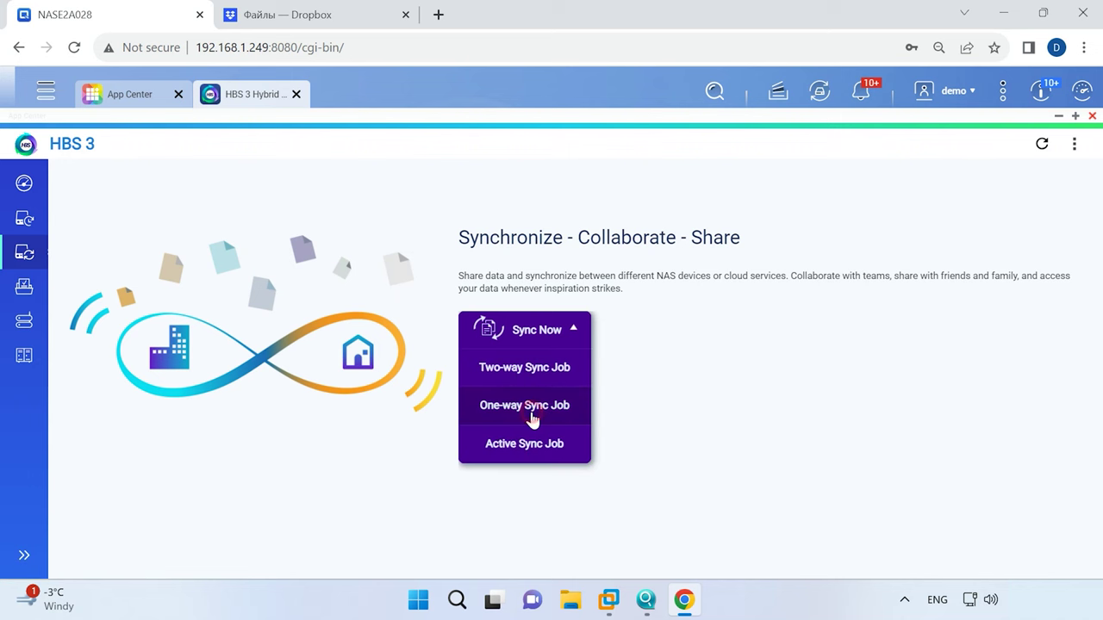
left_click(532, 419)
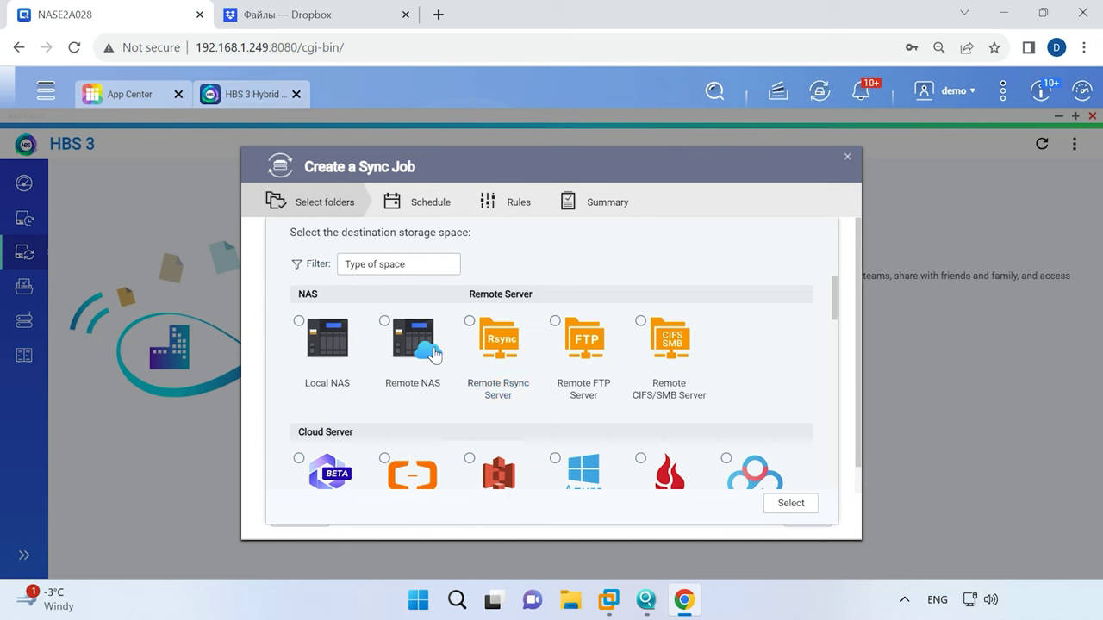
left_click(300, 327)
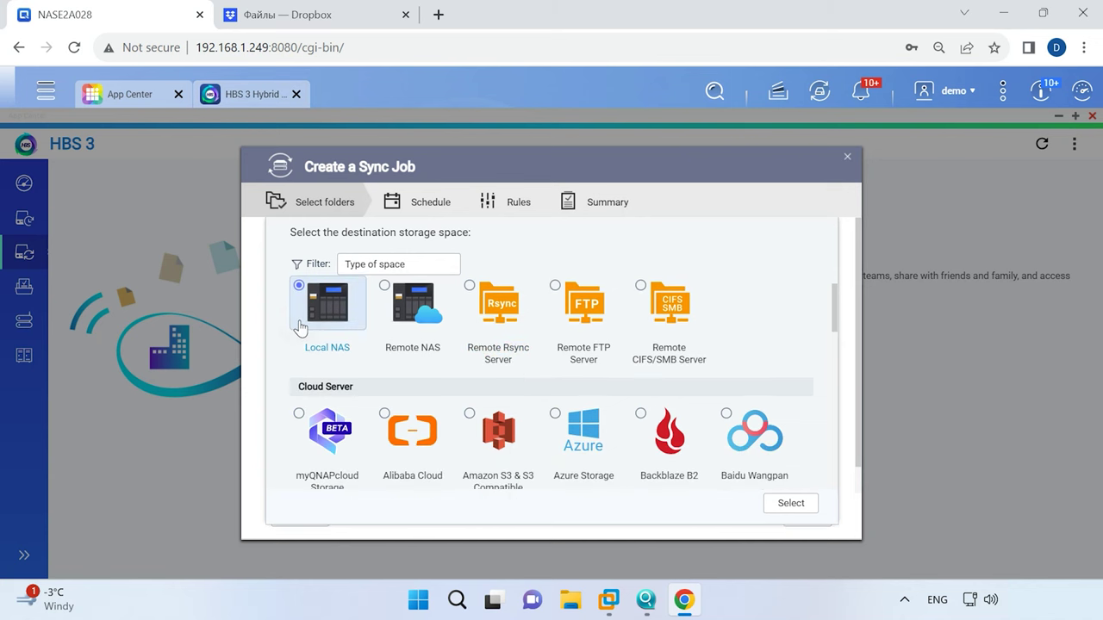
left_click(800, 506)
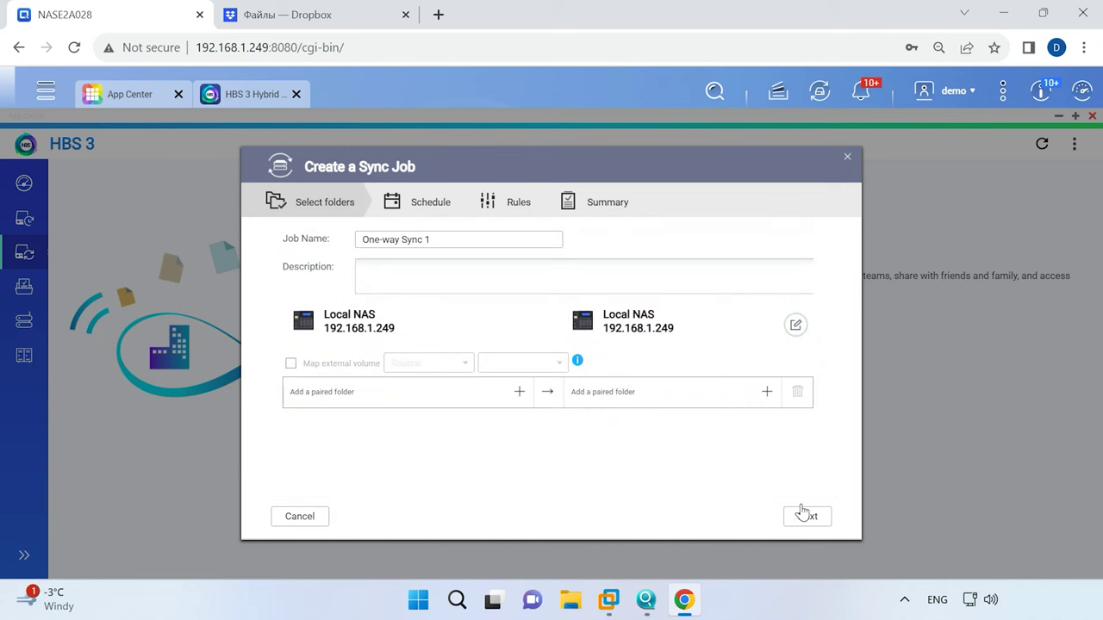
Pair the sharedata source folder with the Public destination folder.
left_click(517, 393)
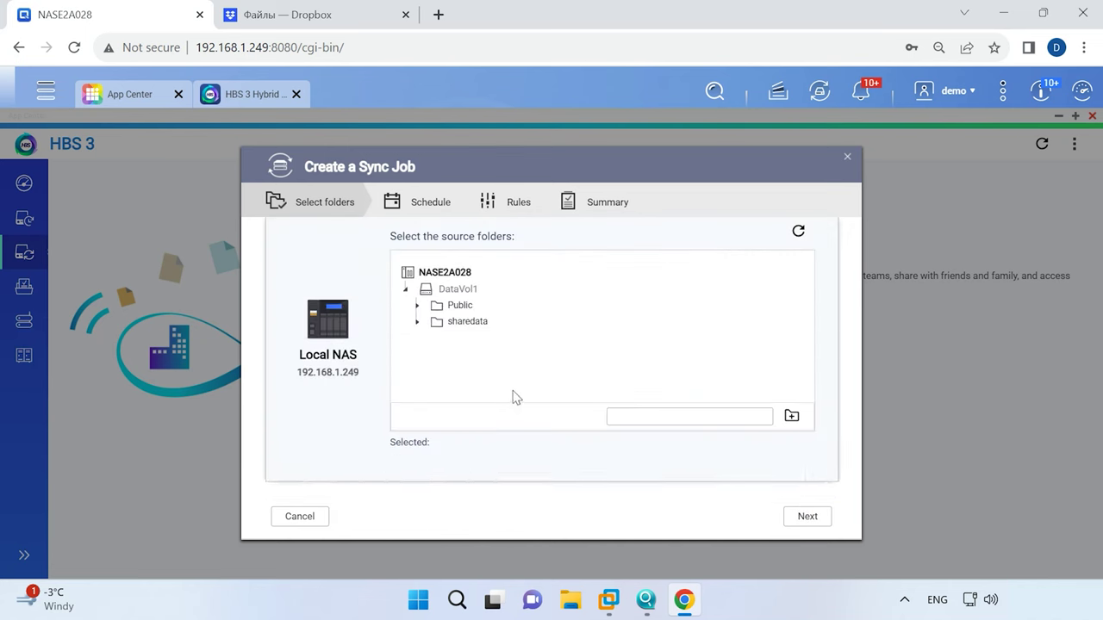
left_click(438, 325)
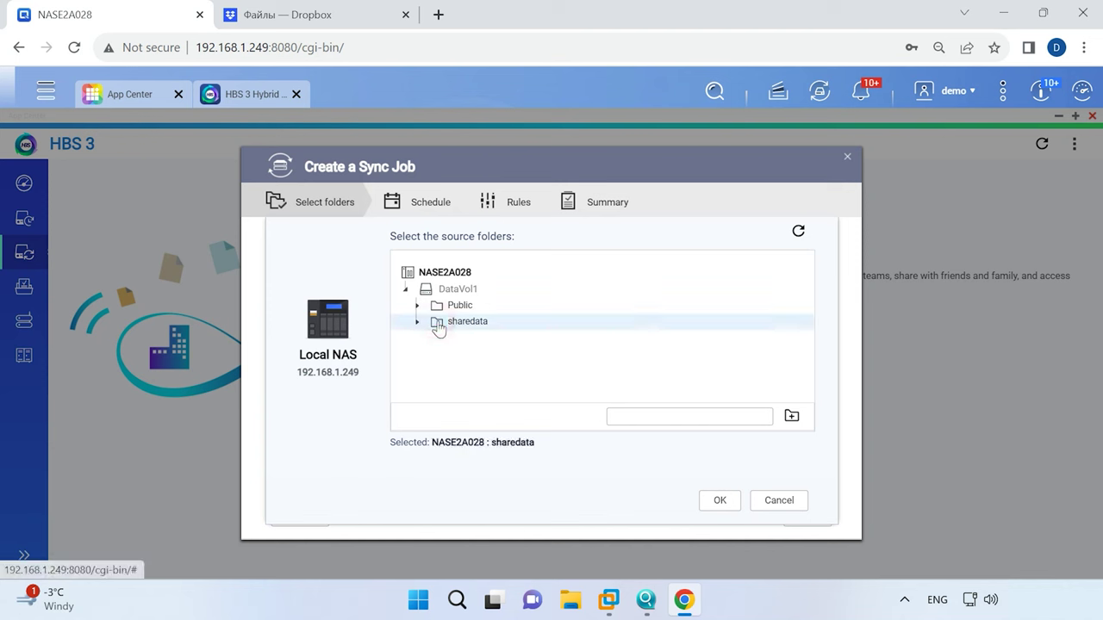
left_click(724, 503)
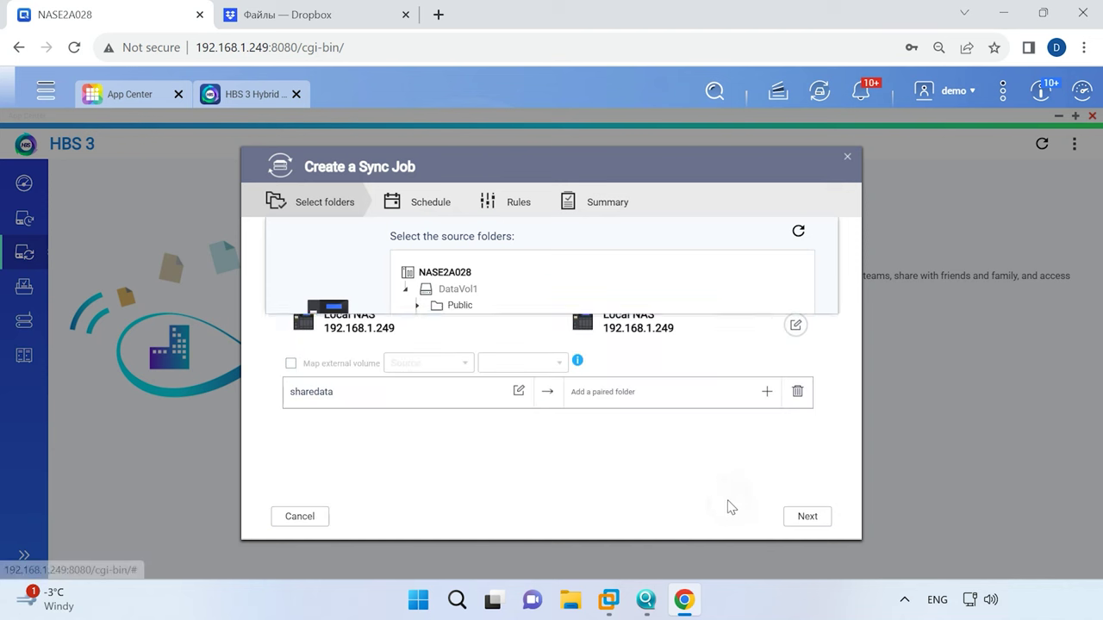
left_click(766, 392)
left_click(457, 305)
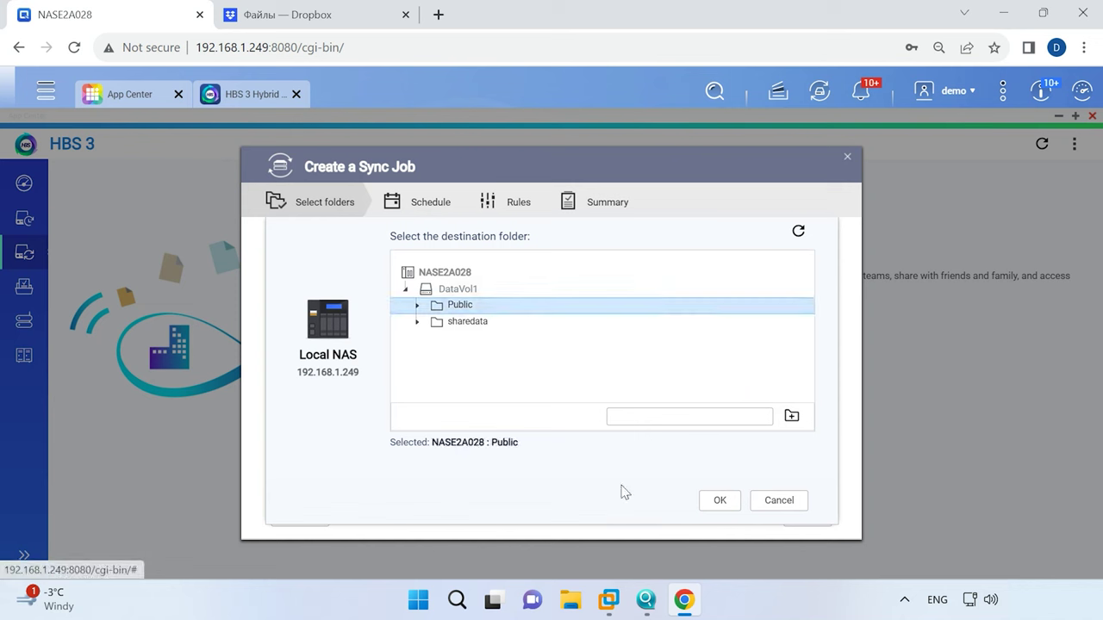
left_click(718, 502)
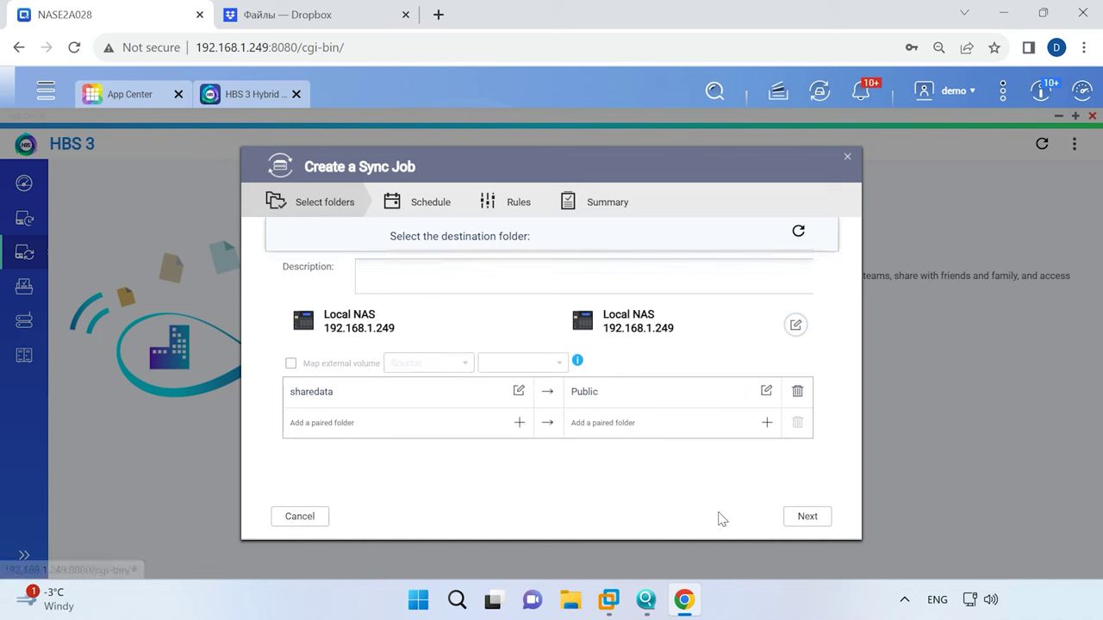
Enable Sync now, review the sync policies and options, and create One-way Sync 1.
left_click(814, 522)
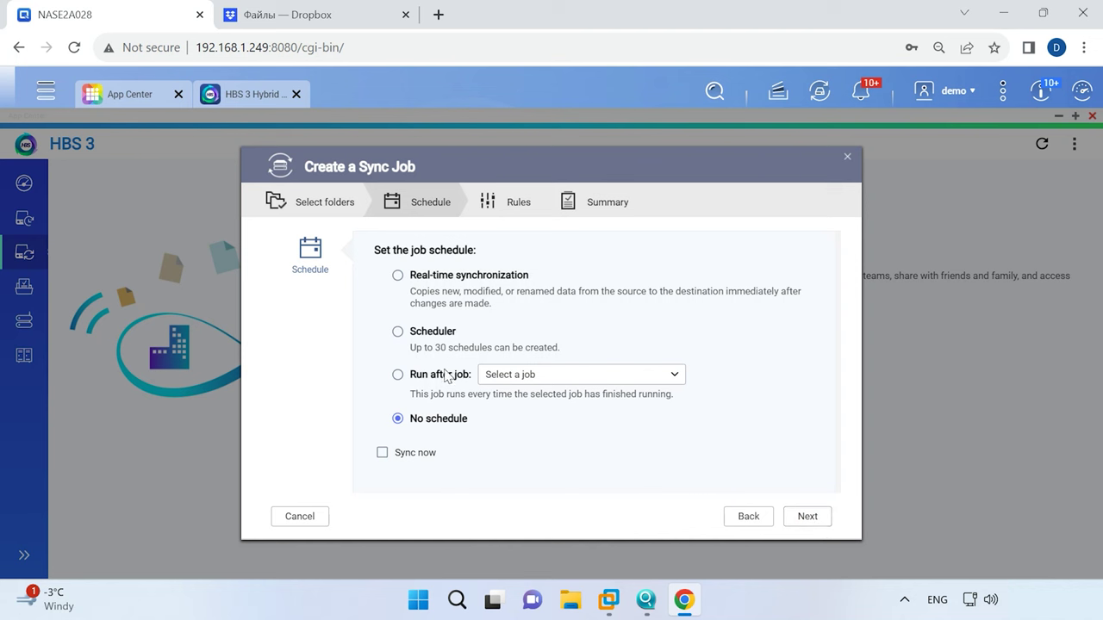
left_click(420, 459)
left_click(812, 520)
left_click(325, 321)
left_click(309, 371)
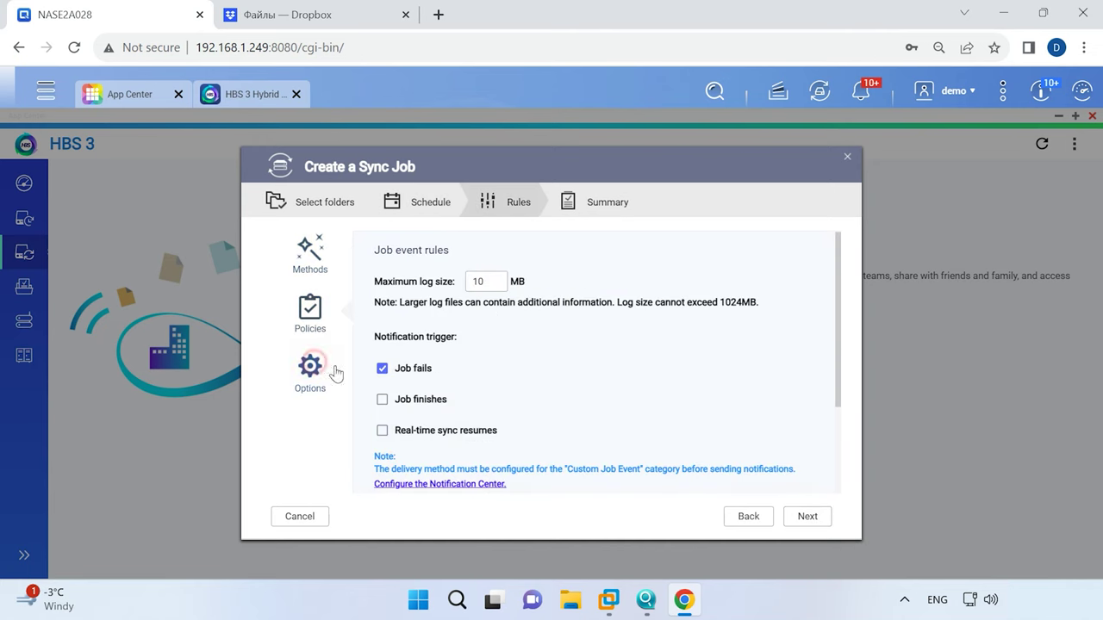
scroll(696, 435, "down", 3)
left_click(801, 517)
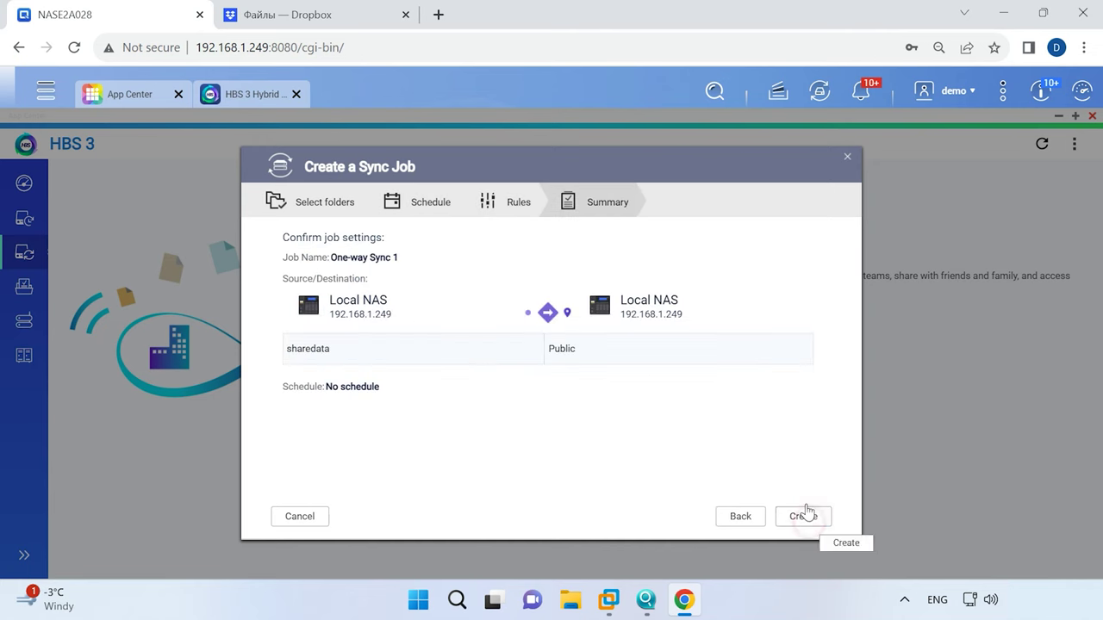
left_click(807, 520)
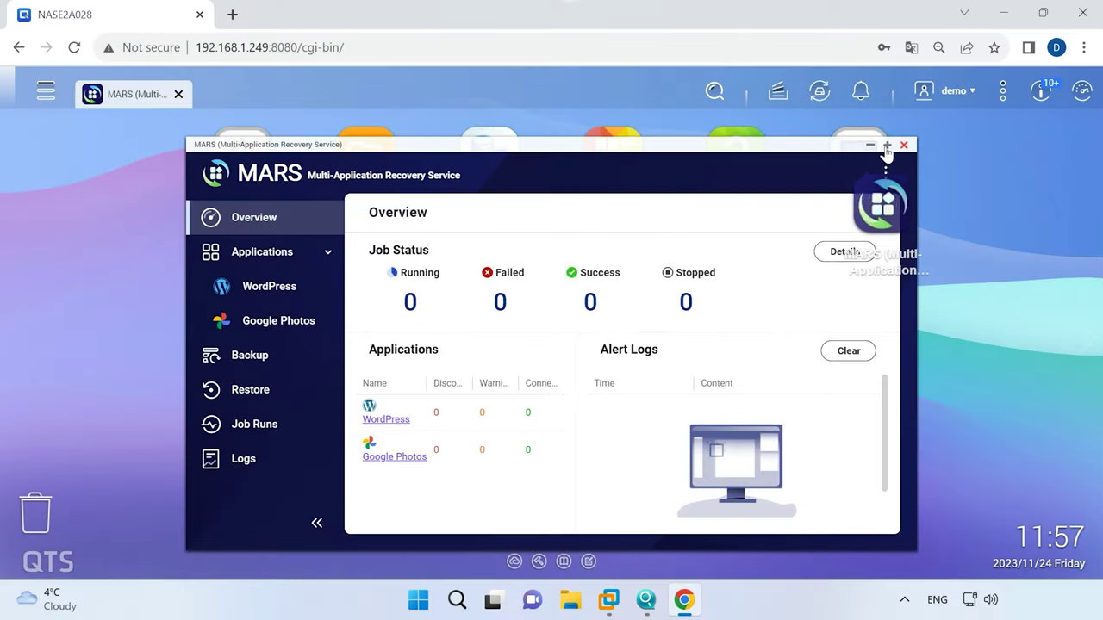
Maximize MARS and browse the WordPress and Google Photos service pages.
left_click(877, 141)
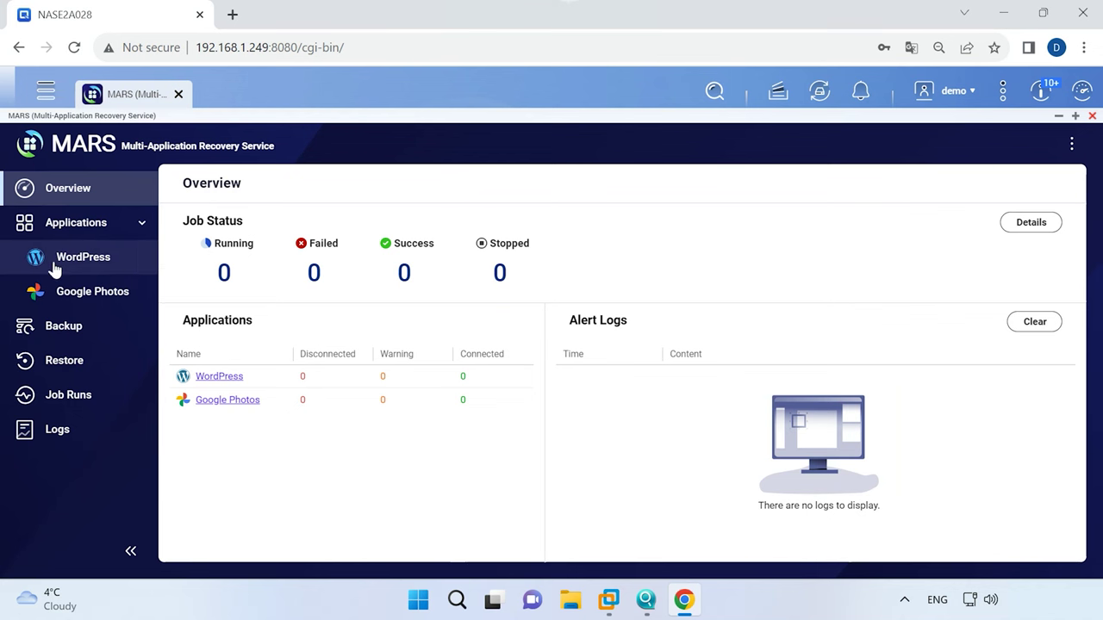
left_click(110, 266)
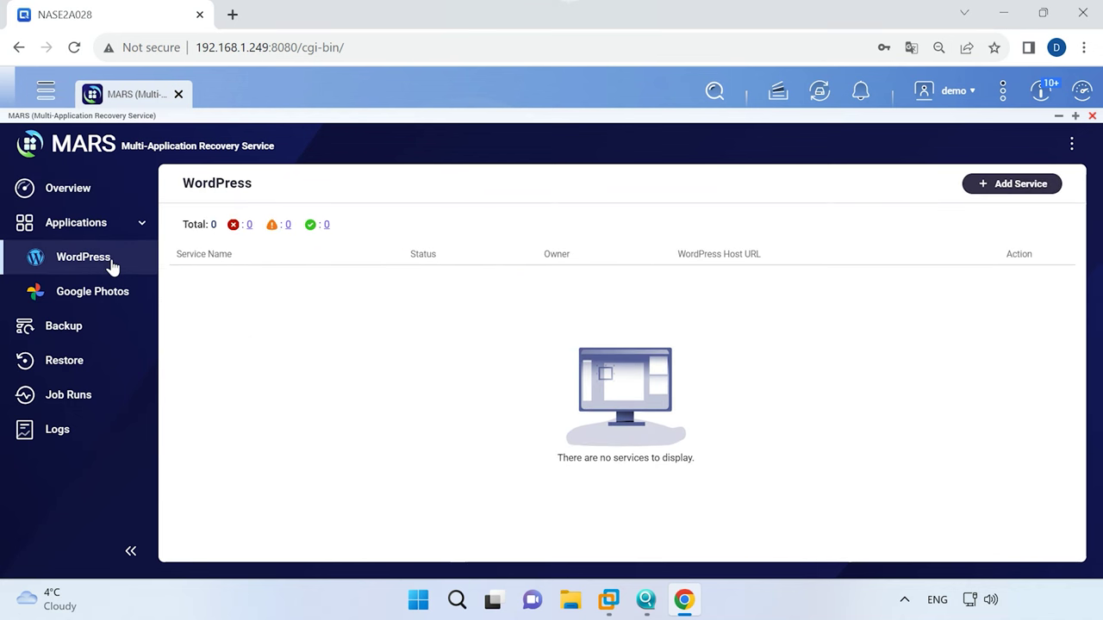
left_click(94, 291)
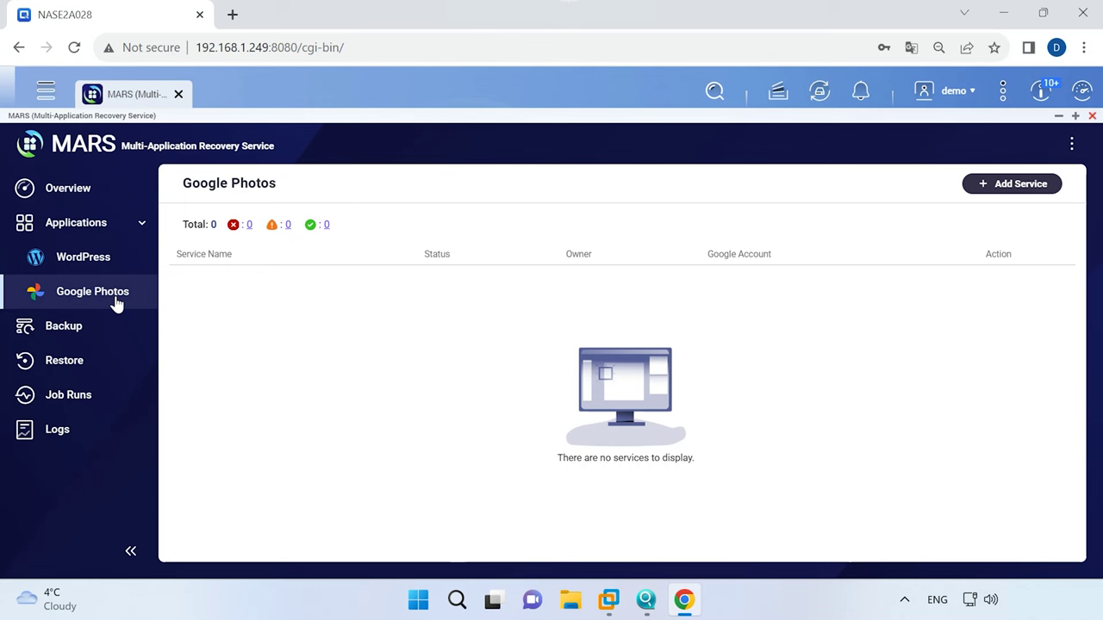
Add a Google Photos service named 'Photo', link and authorize the Google account, and apply.
left_click(1013, 190)
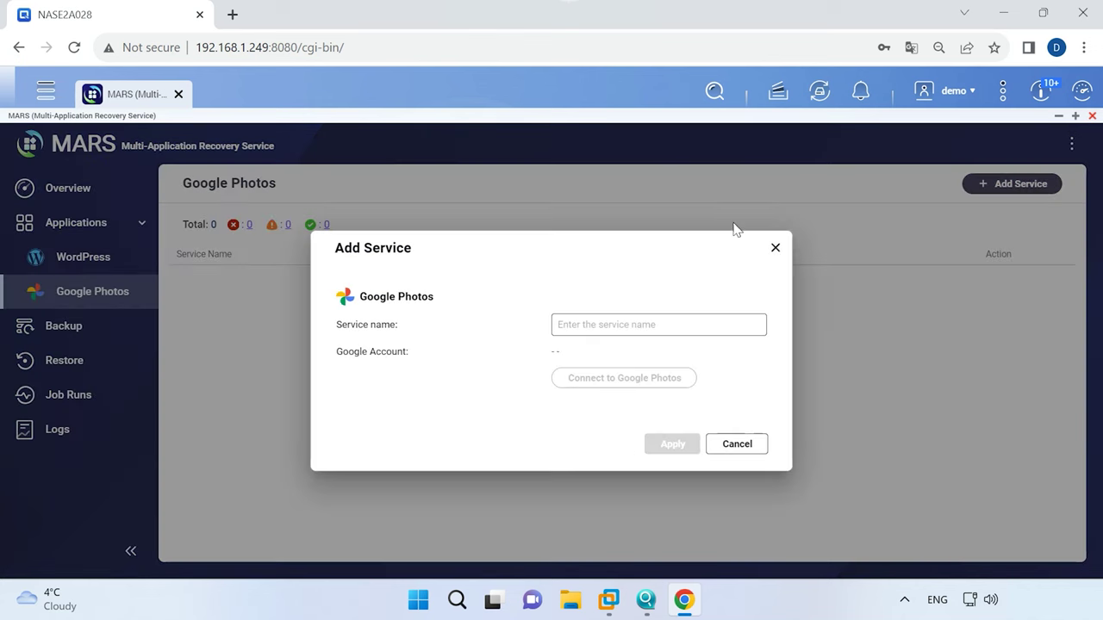
left_click(594, 321)
type("Photo")
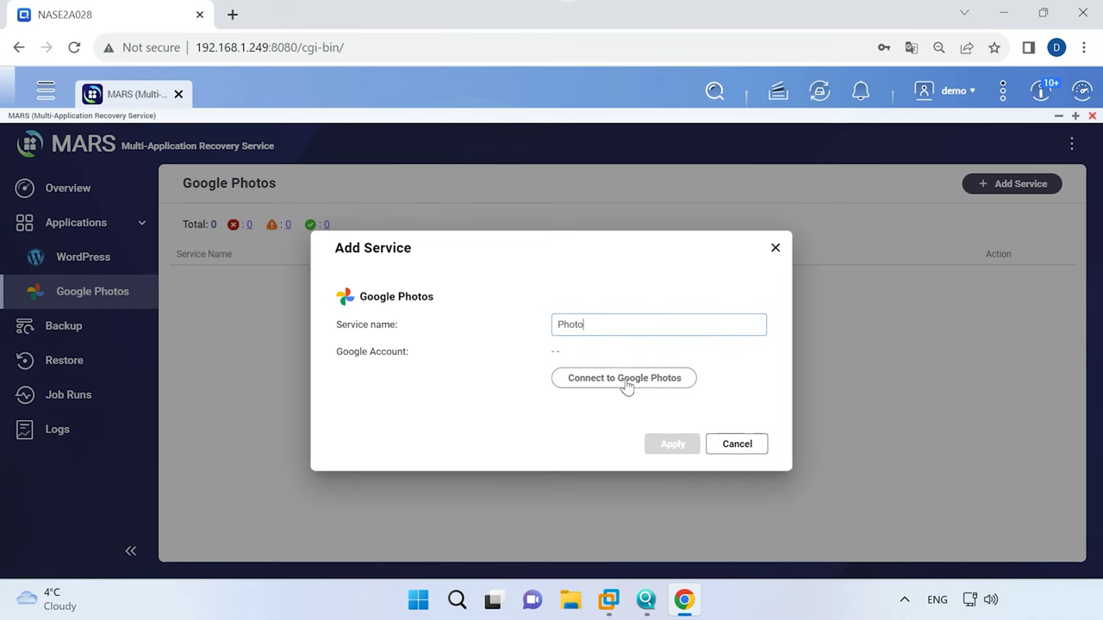
left_click(629, 385)
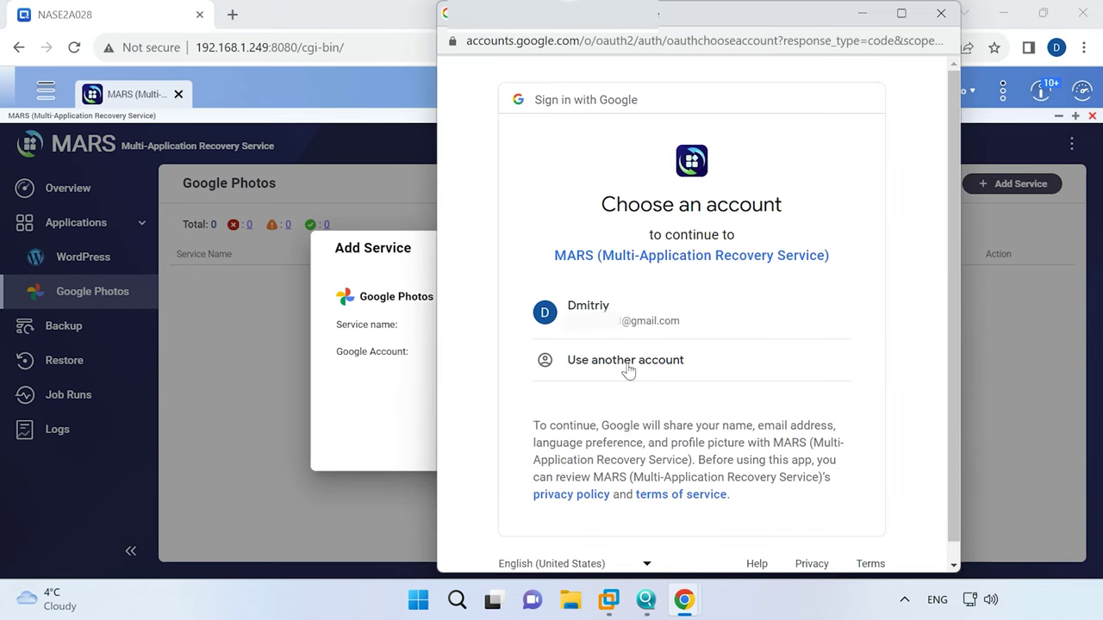
left_click(630, 321)
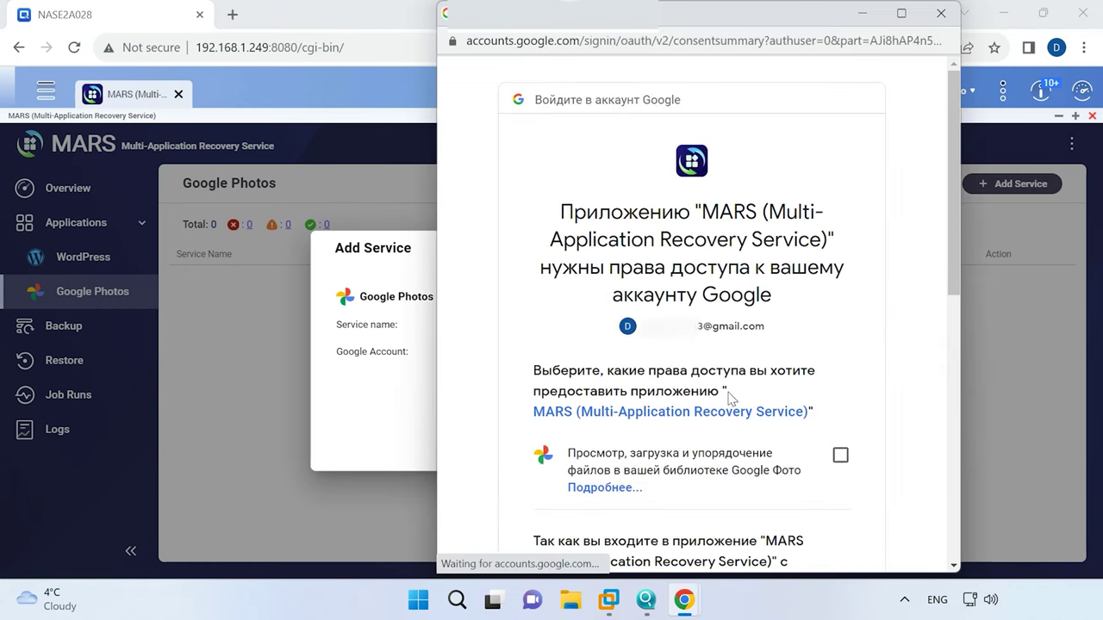
scroll(682, 353, "down", 10)
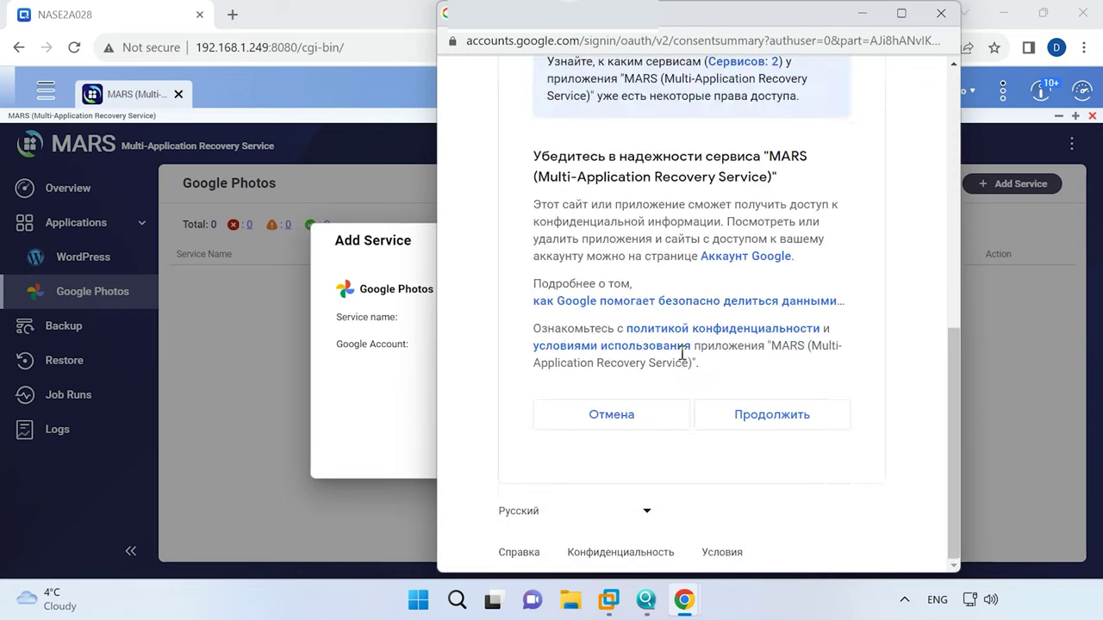
left_click(761, 414)
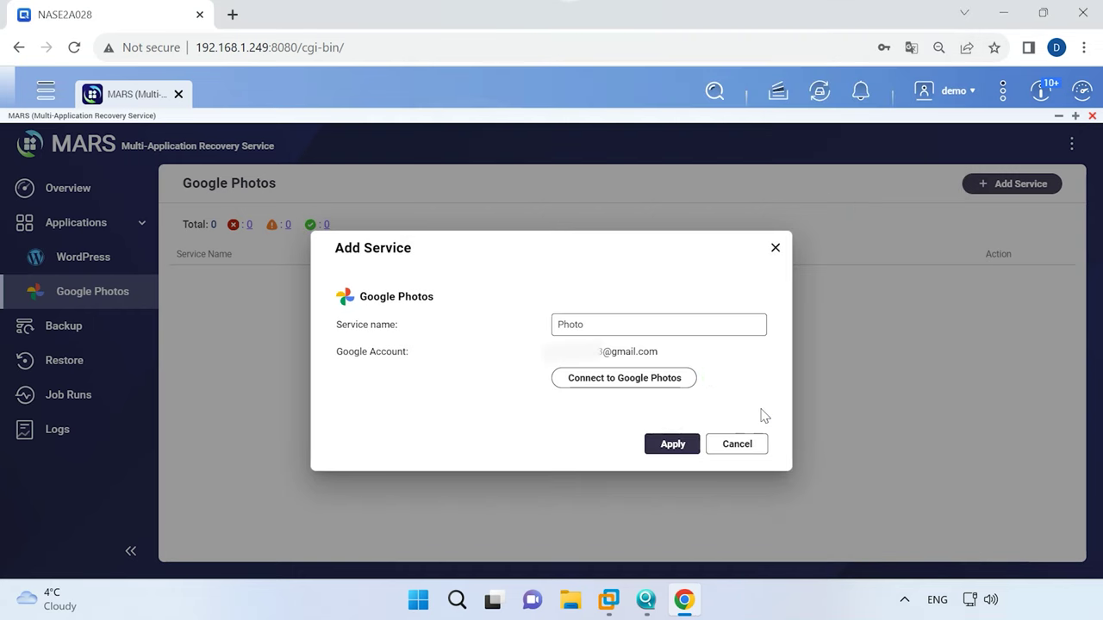
left_click(677, 443)
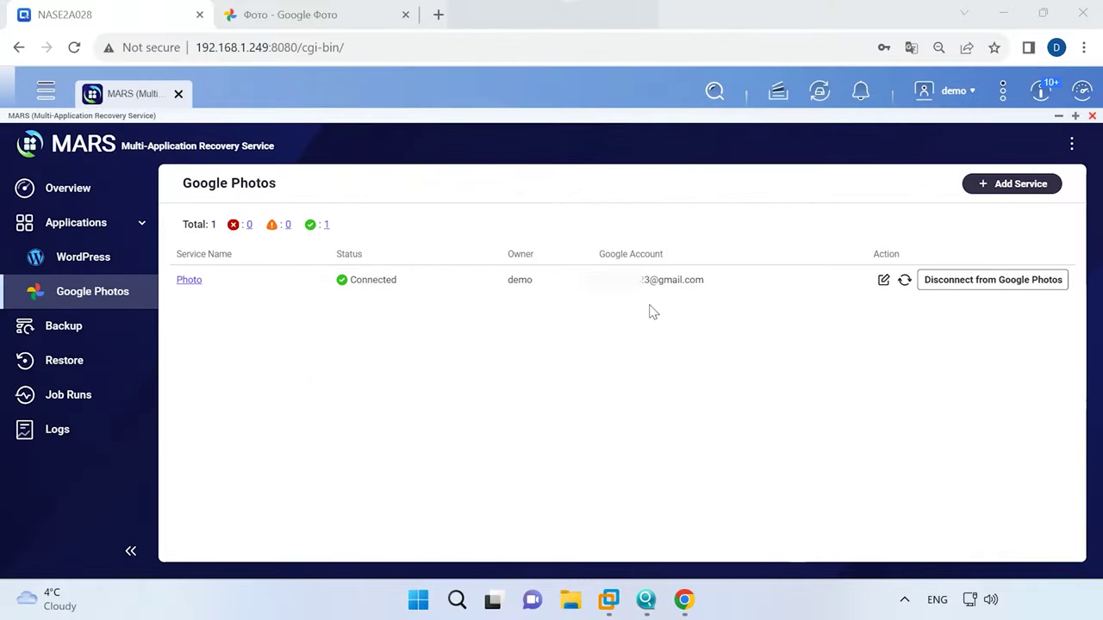
Start a new Google Photos backup job named 'photo backup'.
left_click(78, 325)
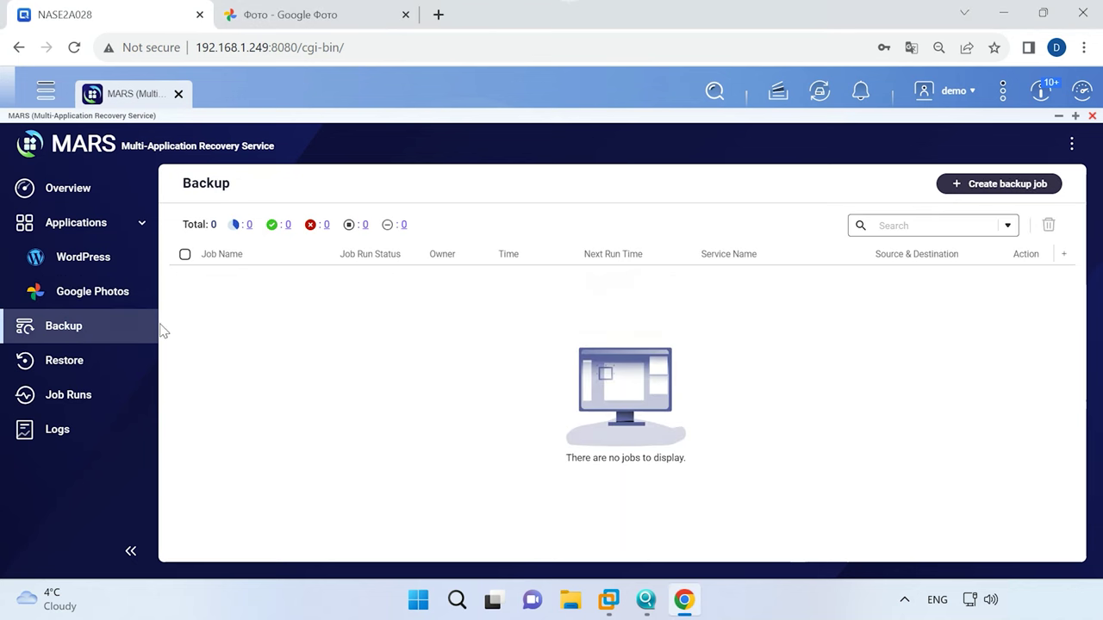
left_click(1012, 190)
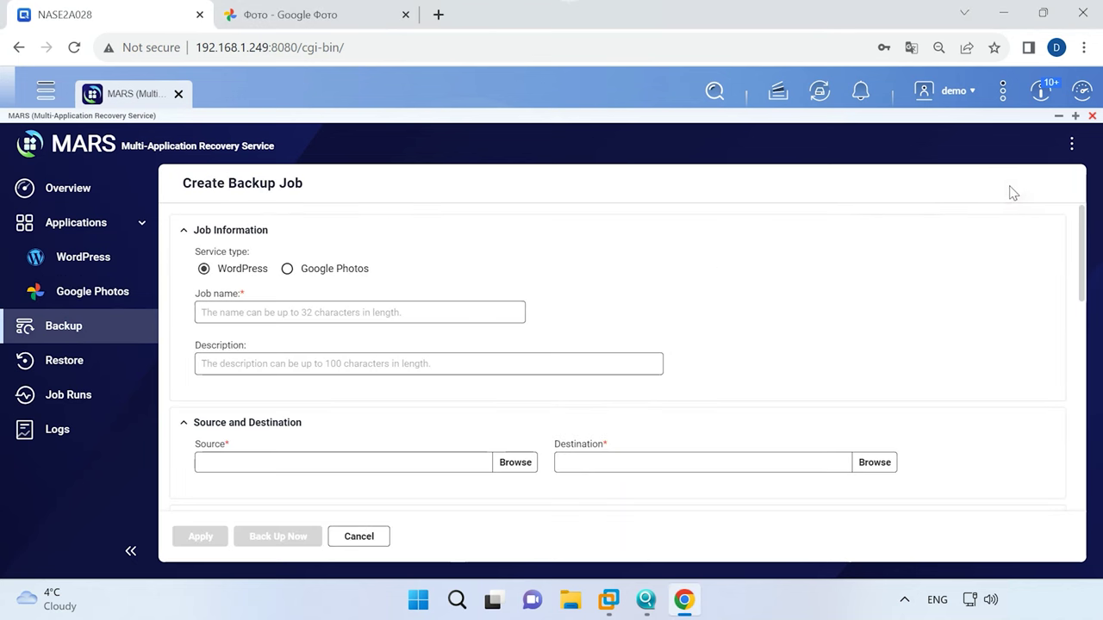
left_click(323, 274)
left_click(274, 313)
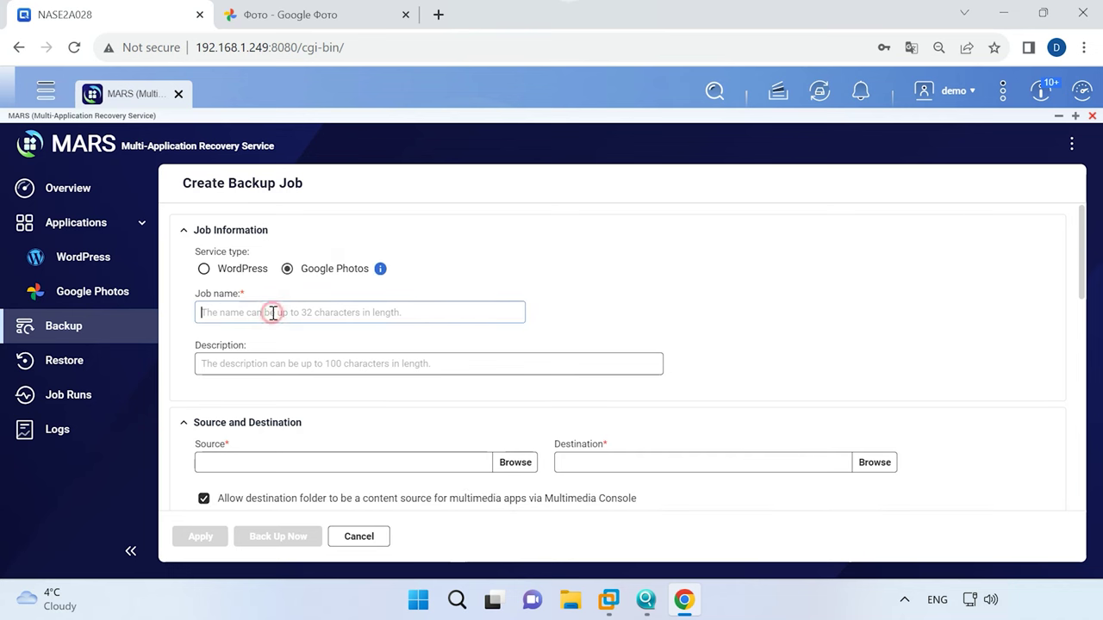
type("photo backup")
Choose the Photo service as the backup source.
scroll(296, 366, "down", 1)
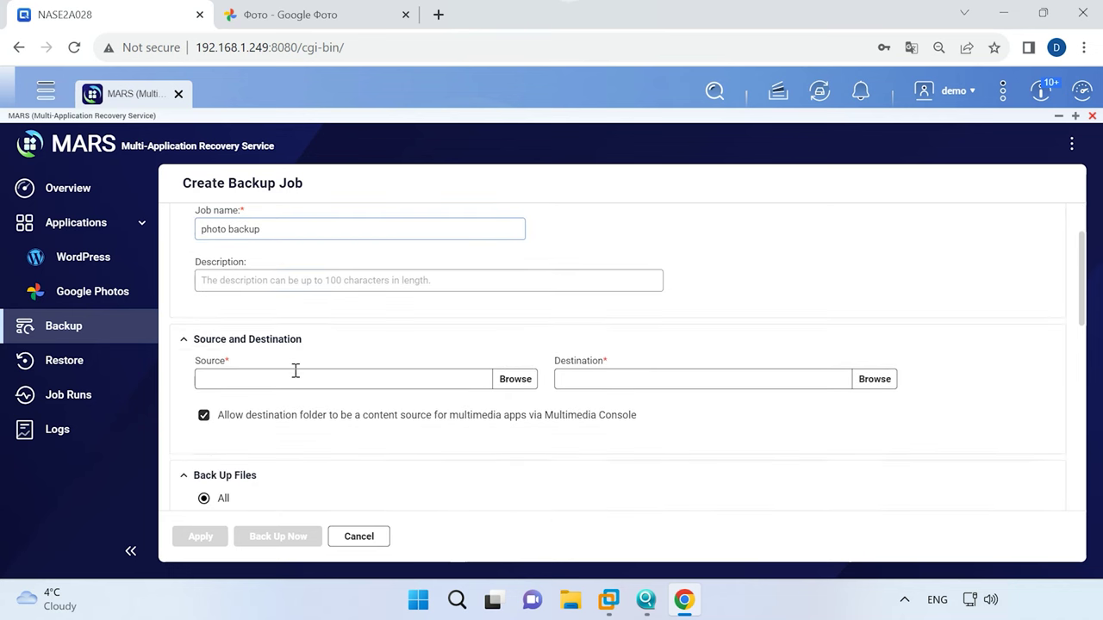
left_click(417, 384)
left_click(362, 248)
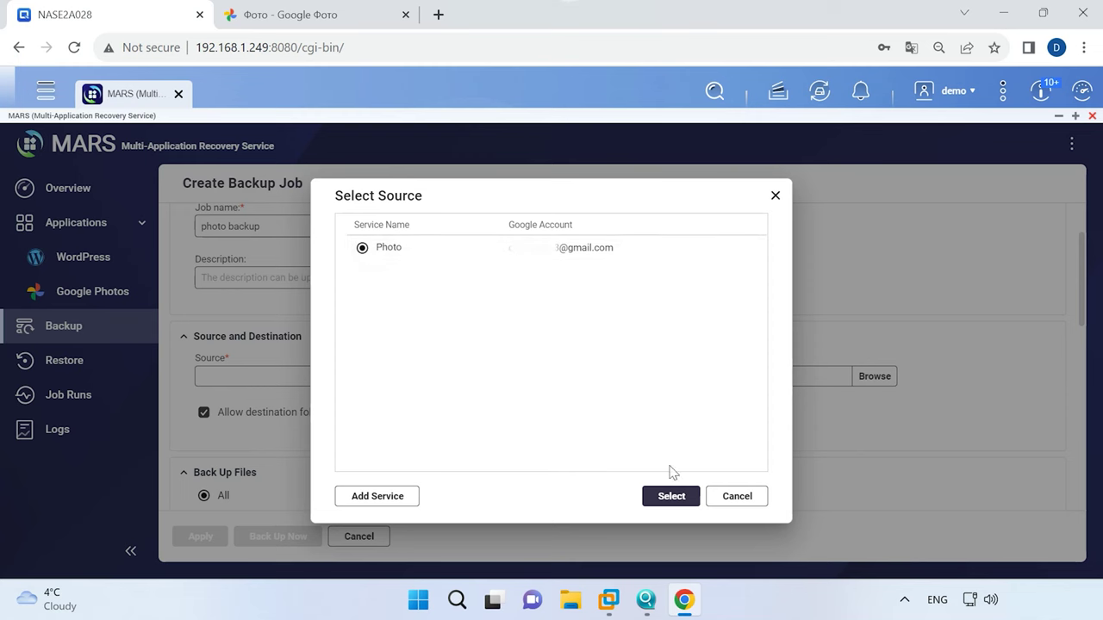
left_click(670, 500)
Create a photobackup folder inside Public and use it as the backup destination.
left_click(876, 377)
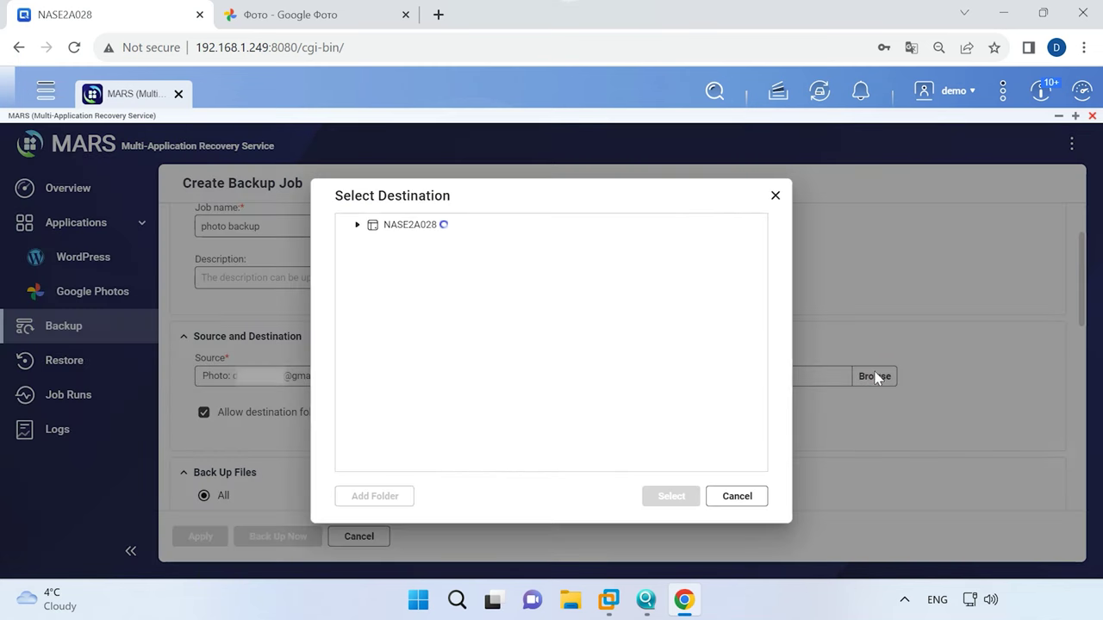
left_click(414, 226)
left_click(406, 228)
left_click(388, 231)
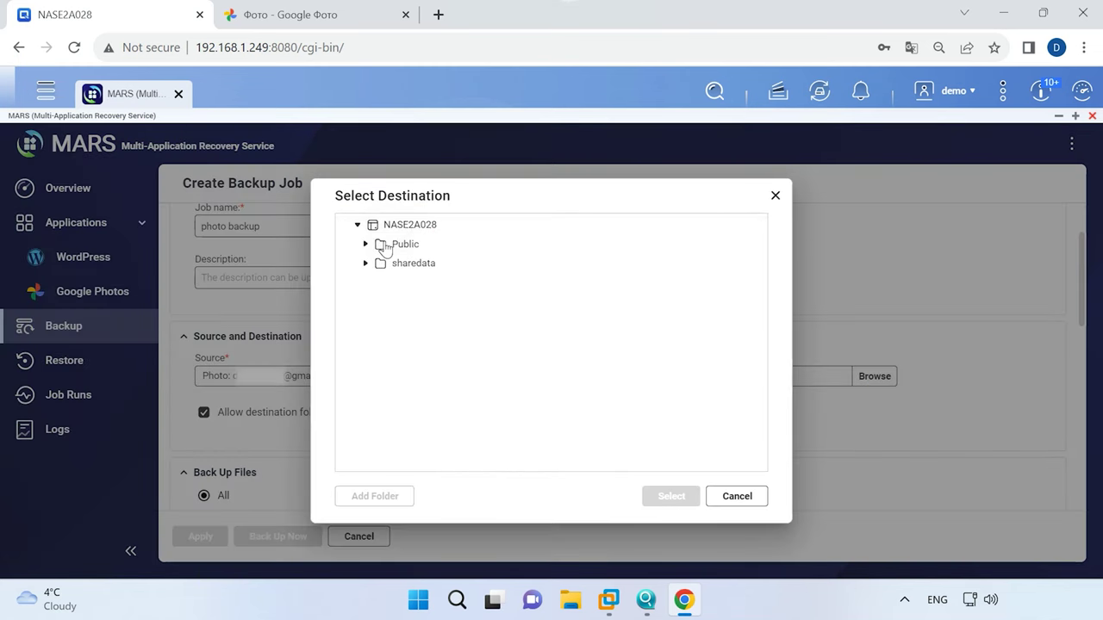
left_click(365, 243)
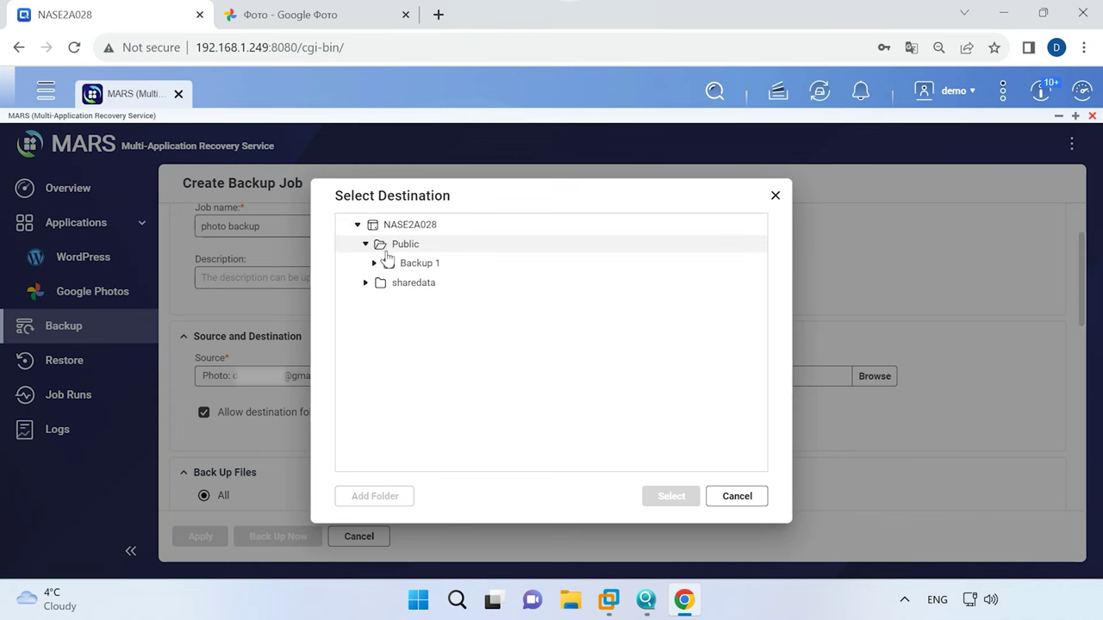
left_click(407, 246)
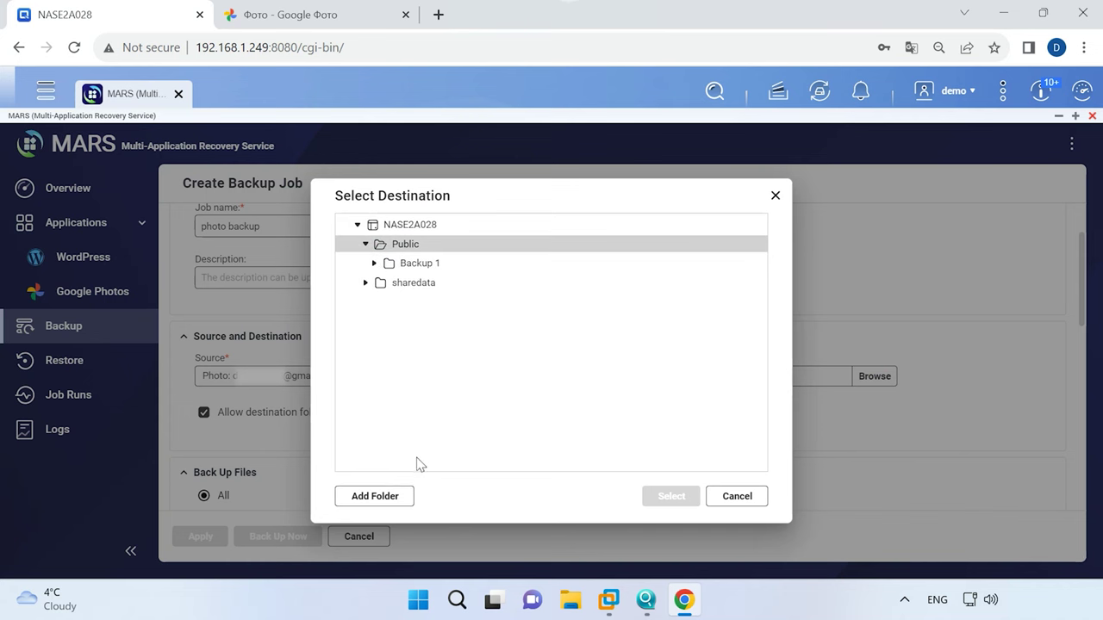
left_click(386, 498)
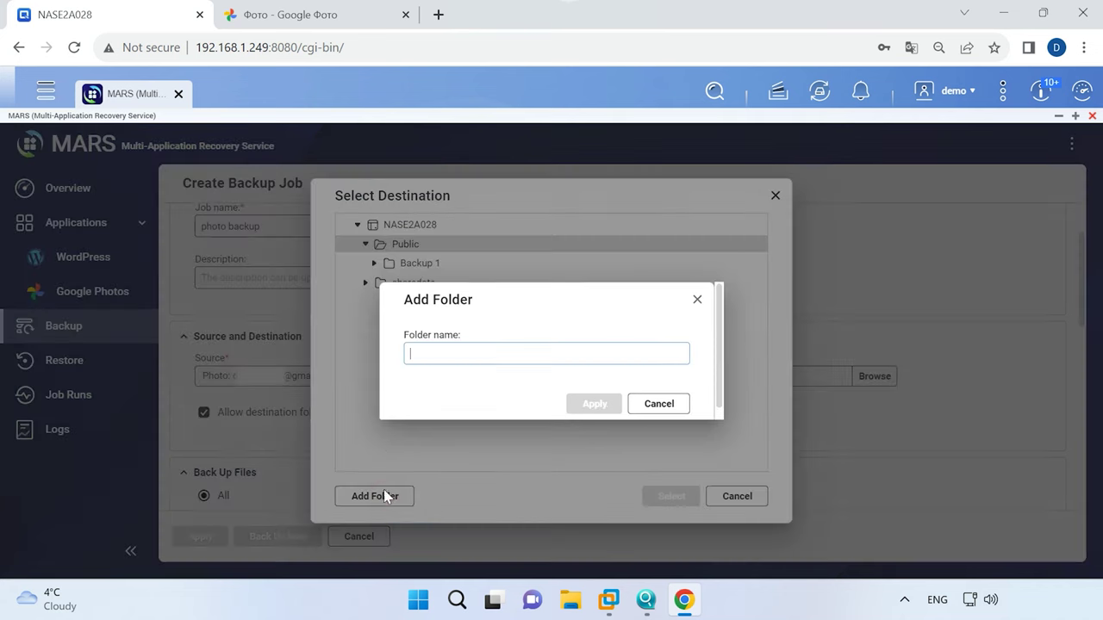
type("photobackup")
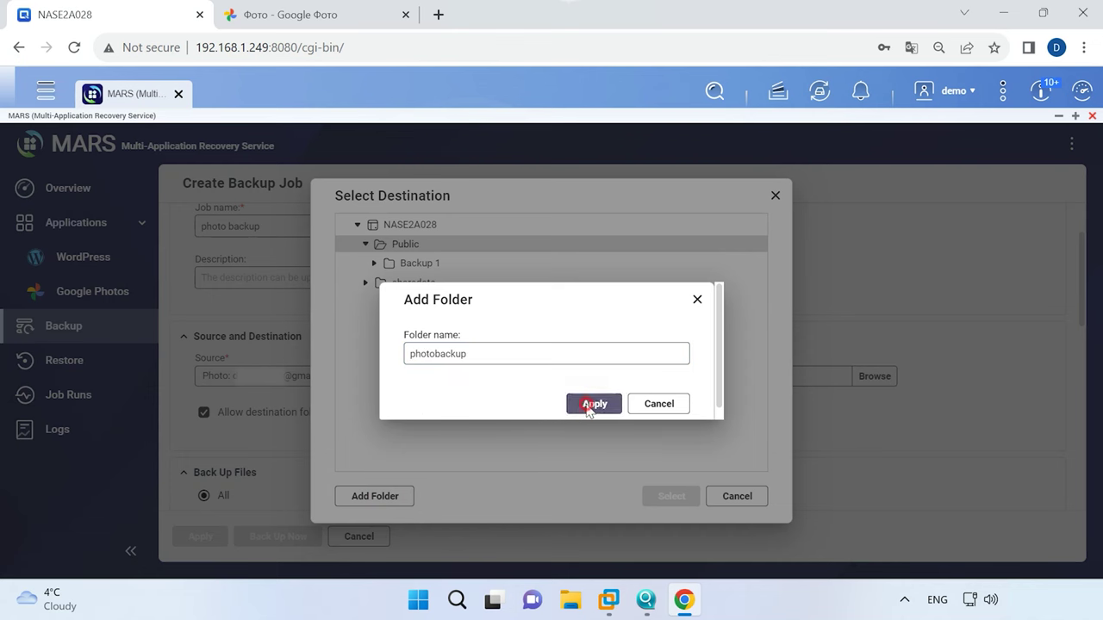
left_click(593, 403)
left_click(671, 497)
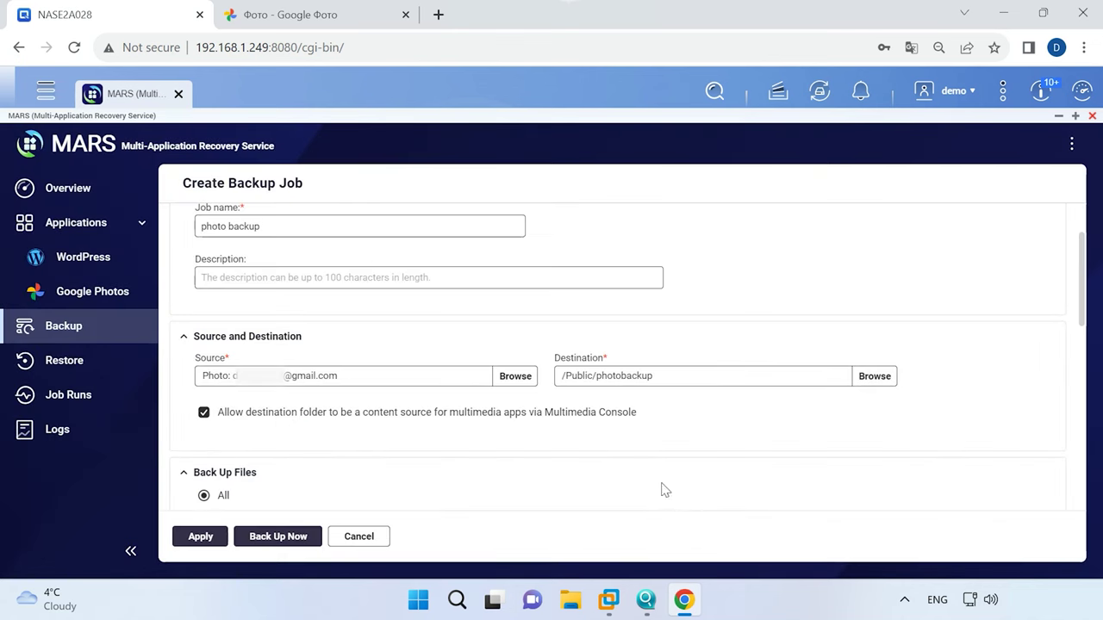
Set the backup schedule to Manual and run the photo backup now.
scroll(593, 454, "down", 3)
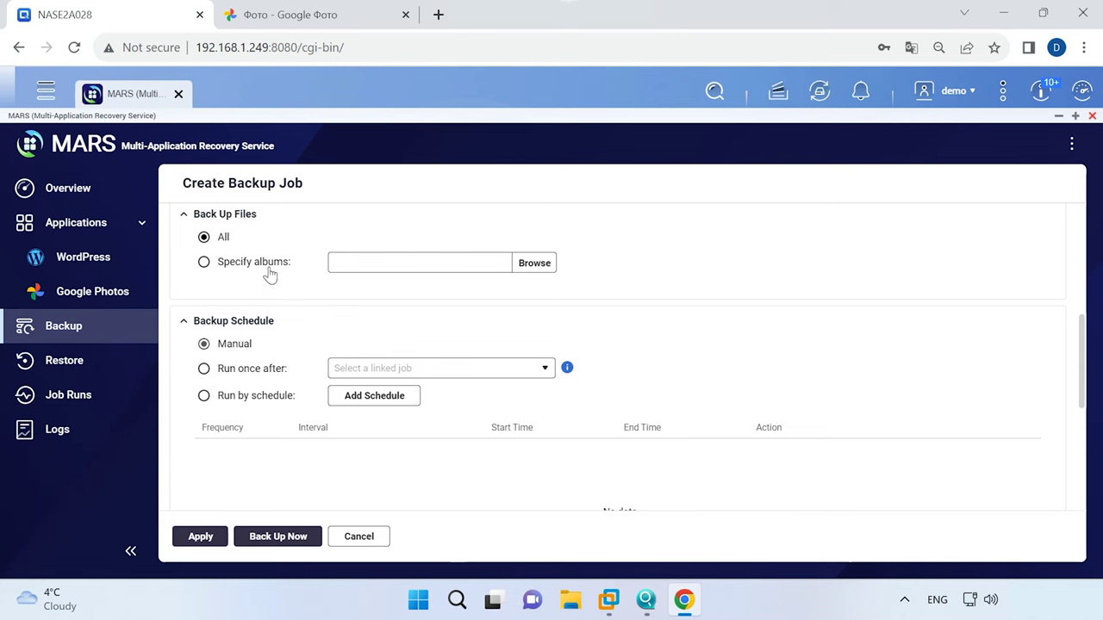
left_click(353, 398)
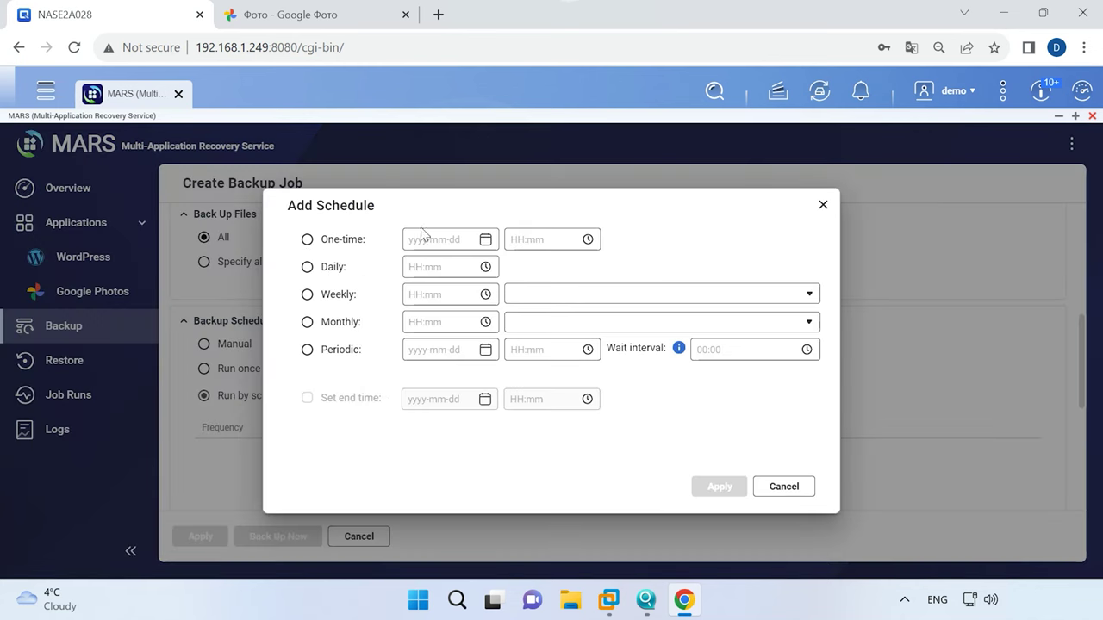
left_click(780, 487)
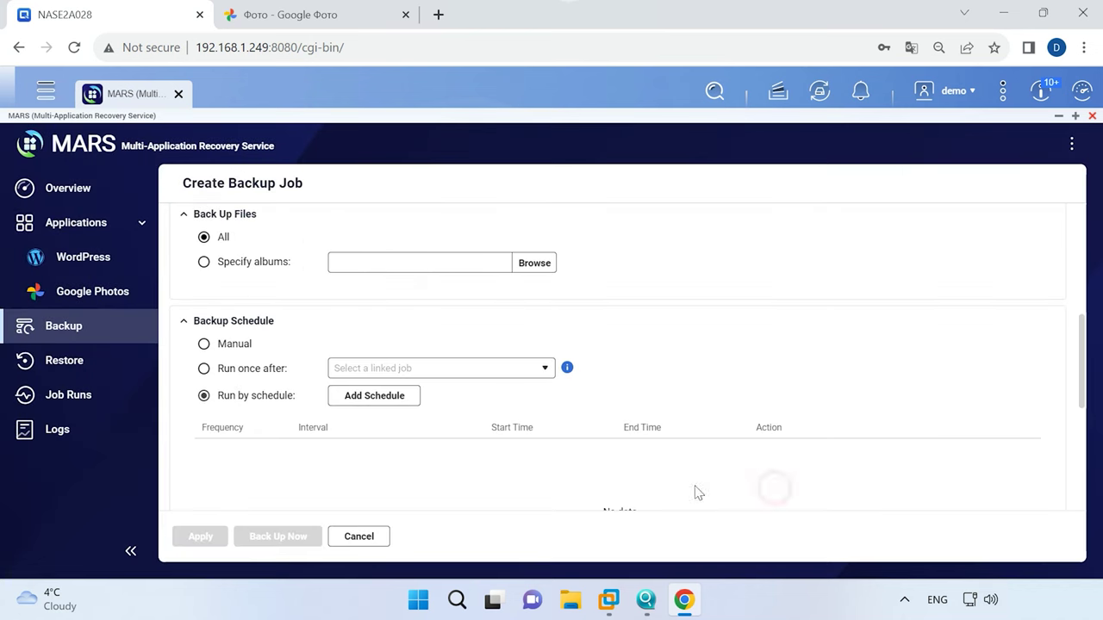
left_click(226, 345)
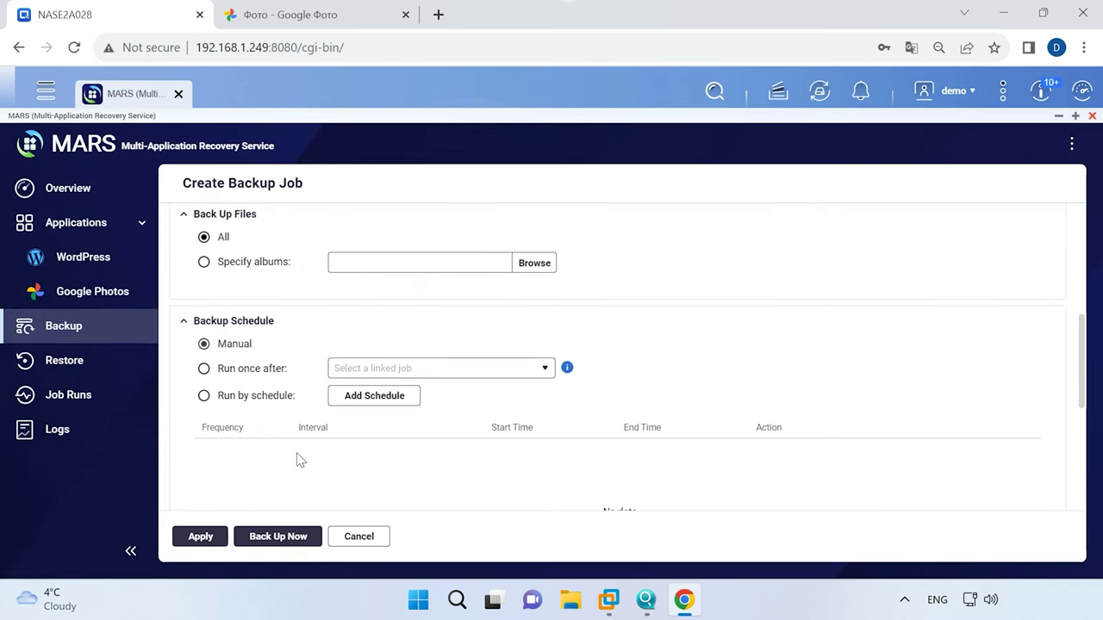
left_click(291, 541)
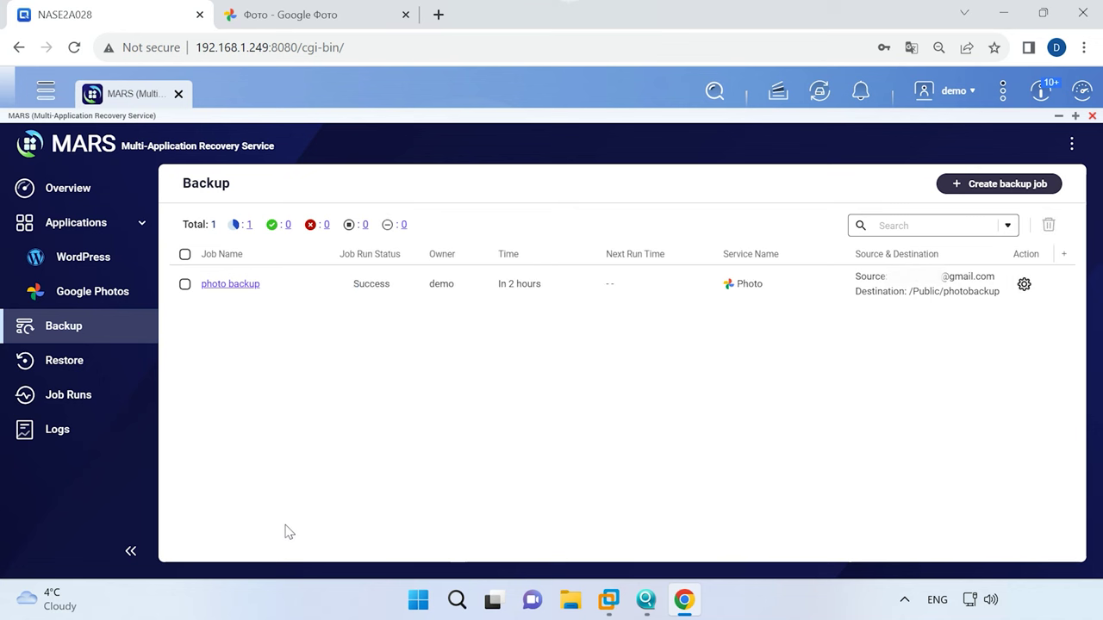
Start a new restore job named '1'.
left_click(95, 360)
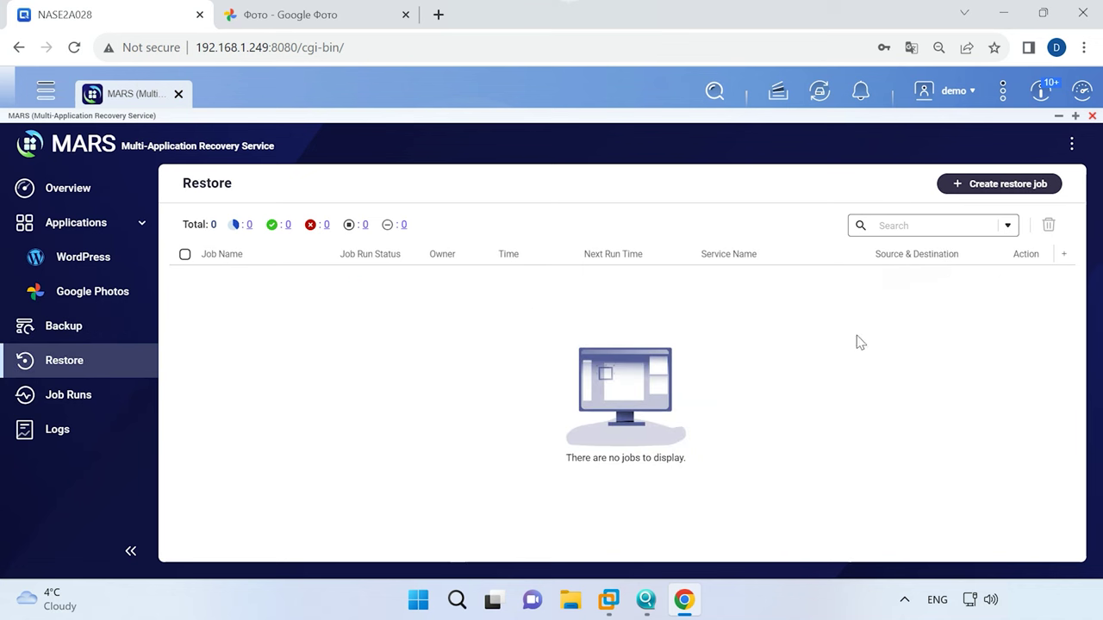
left_click(1014, 184)
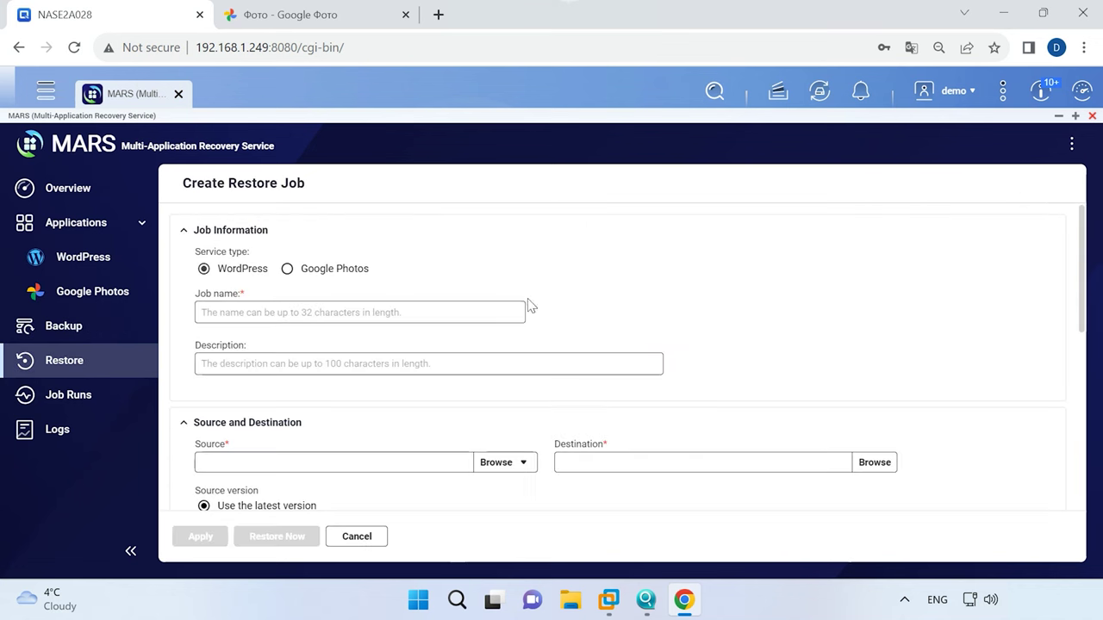
left_click(285, 312)
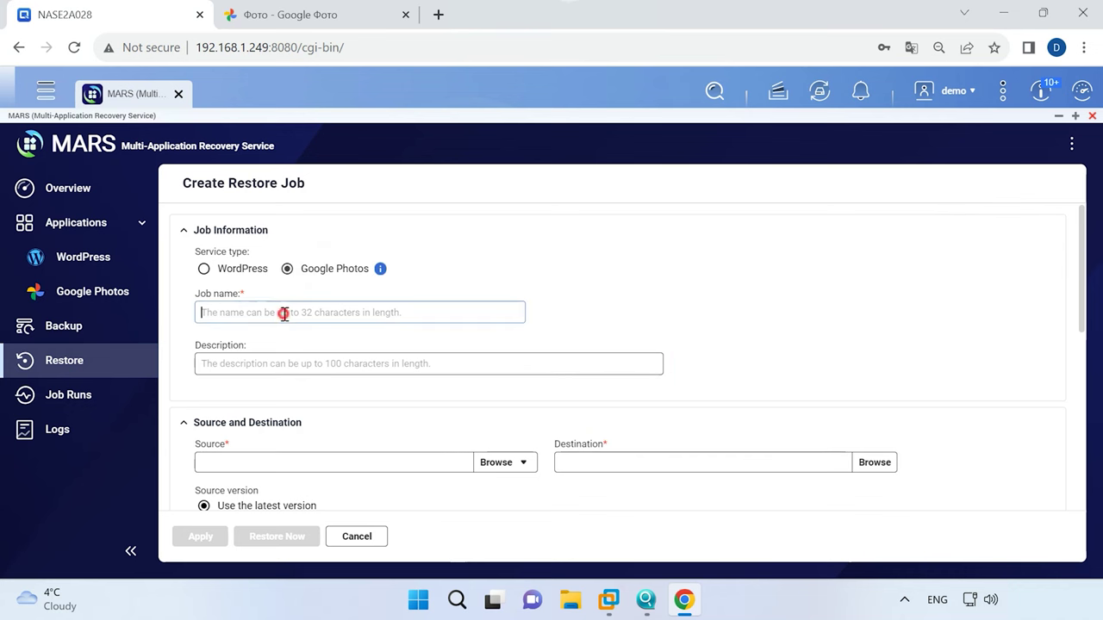
type("1")
Set the /Public/photobackup folder as the restore source.
scroll(473, 387, "down", 1)
left_click(484, 377)
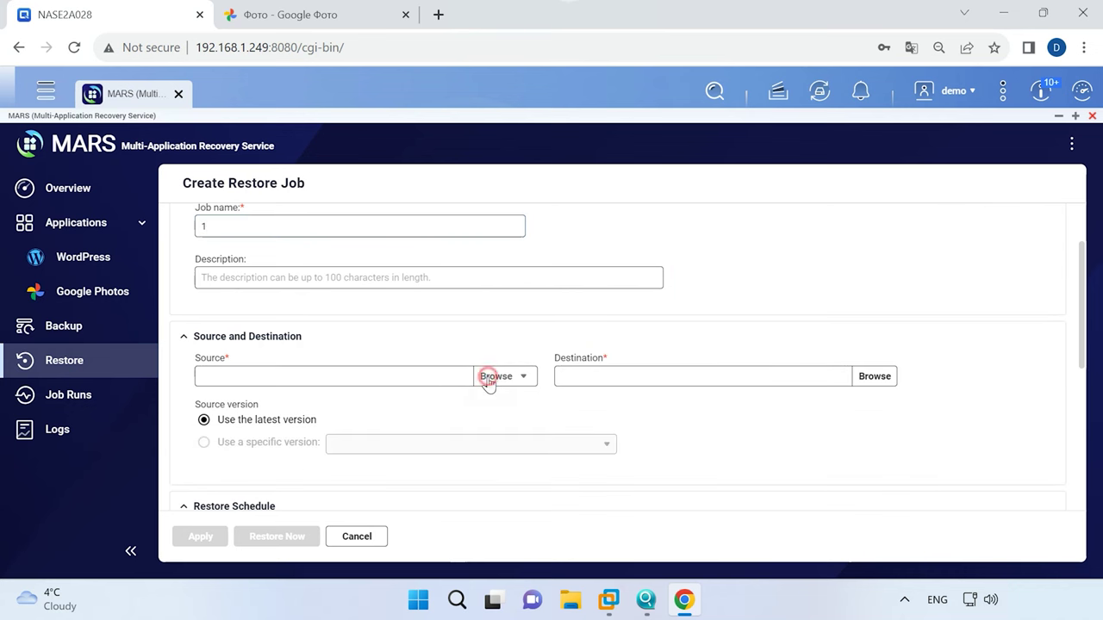
left_click(536, 429)
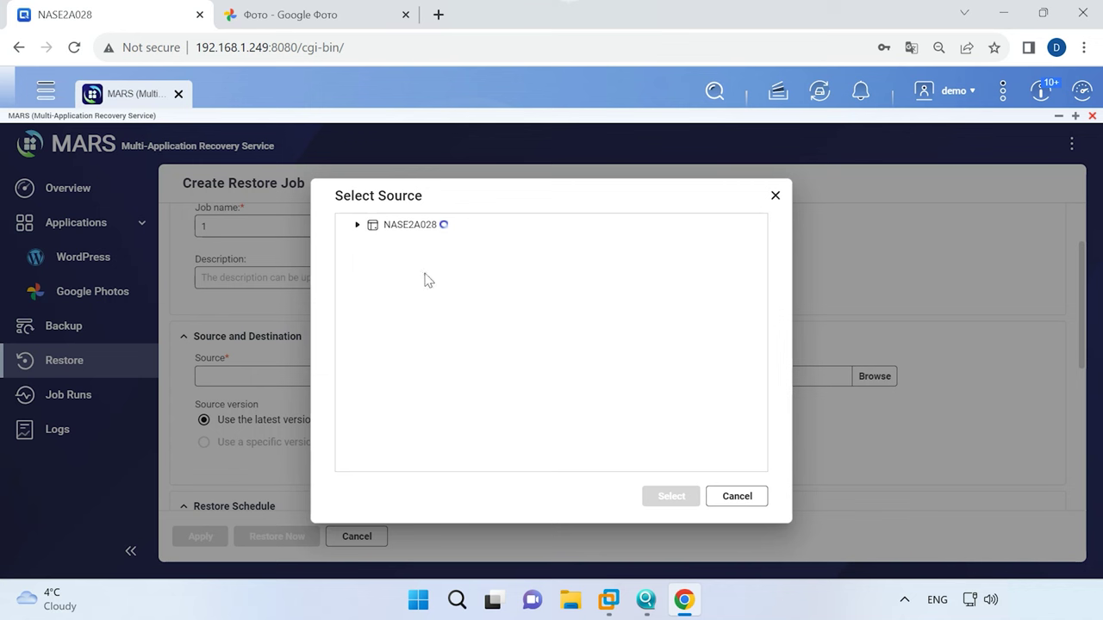
left_click(387, 225)
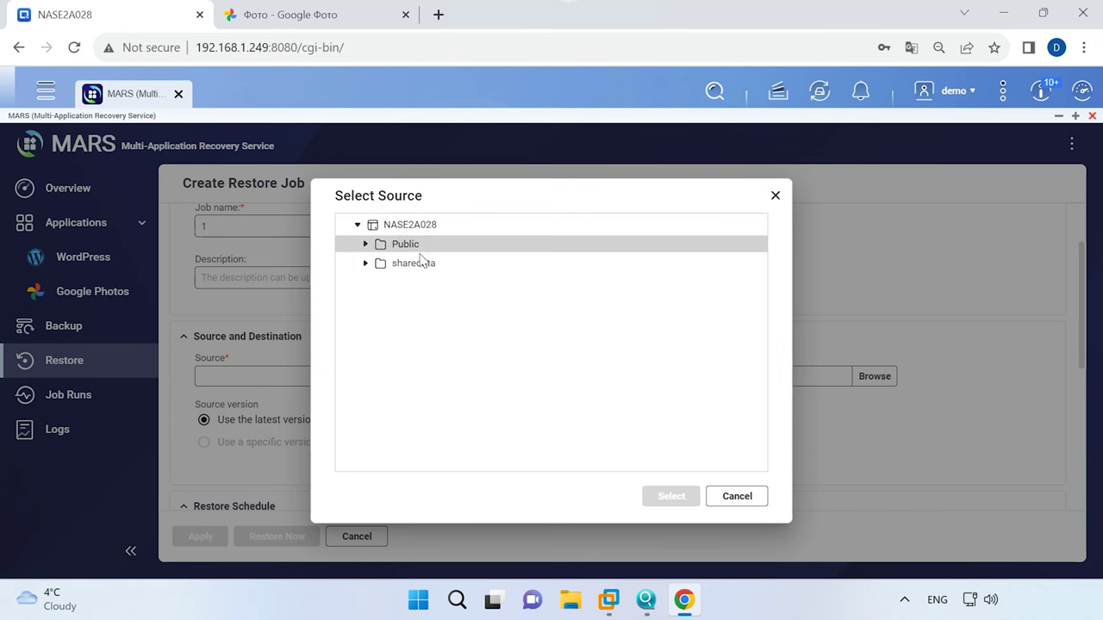
left_click(365, 245)
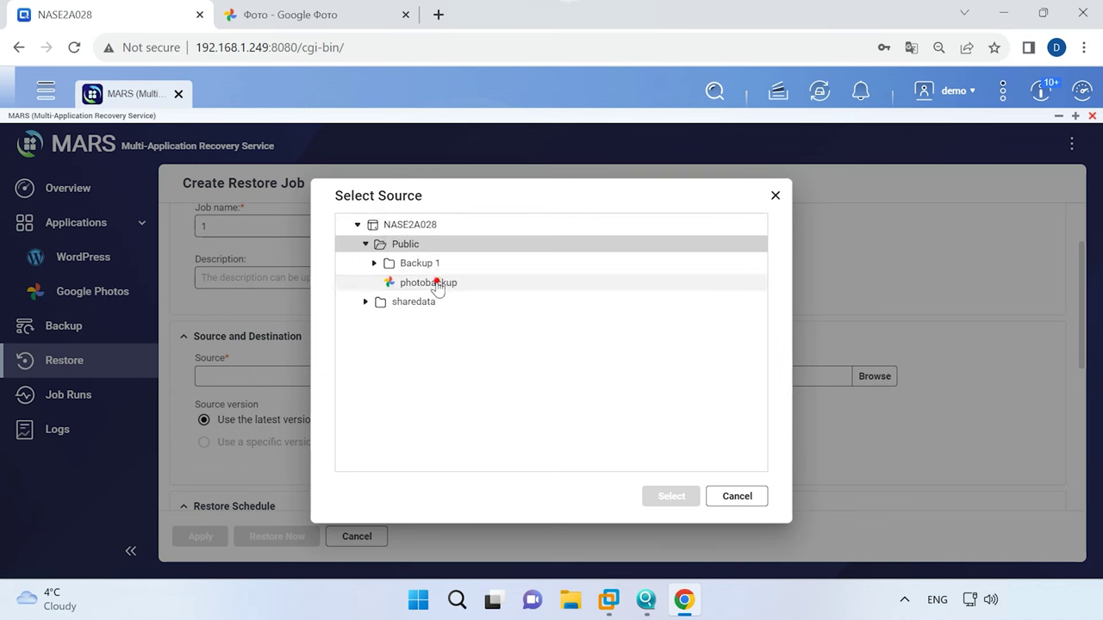
left_click(434, 284)
left_click(671, 497)
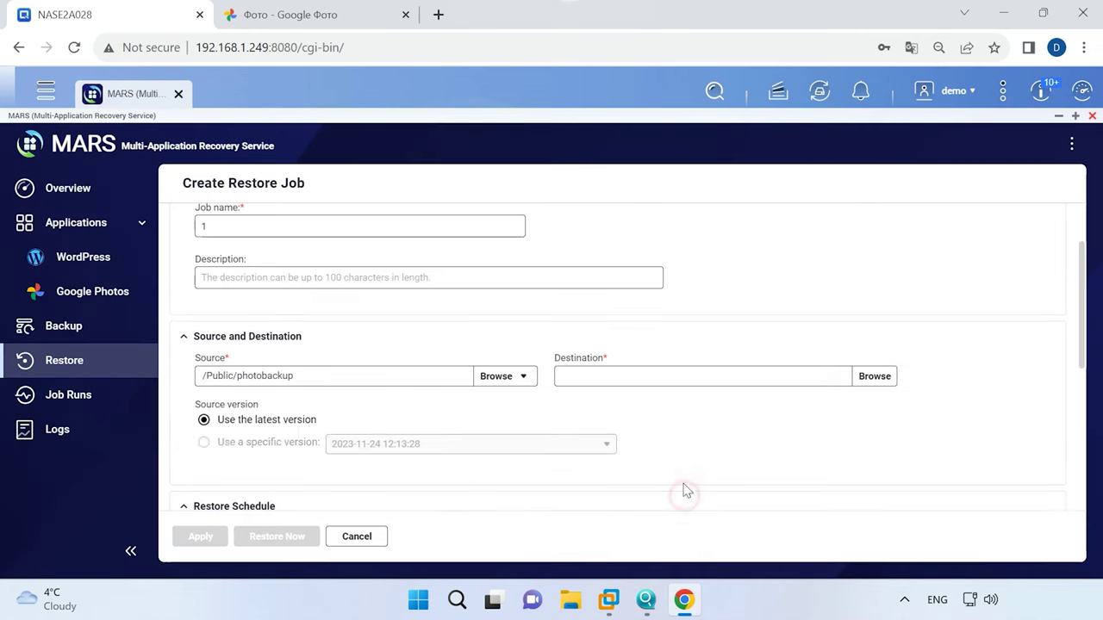
Restore to the Photo account, run the job immediately, and go to the WordPress services page.
left_click(859, 378)
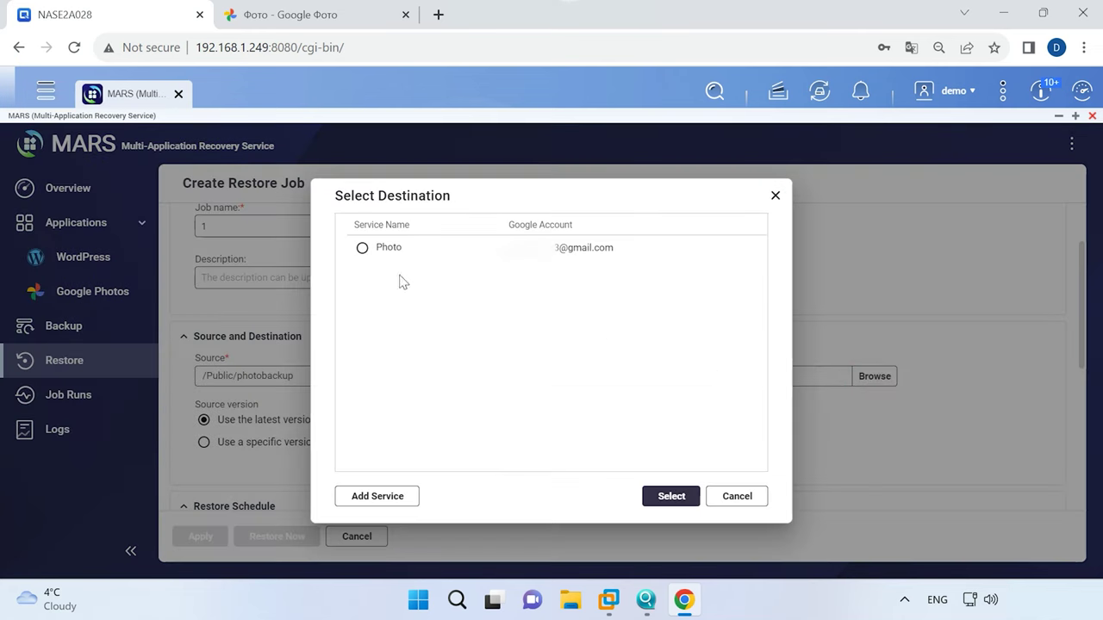
left_click(362, 247)
left_click(668, 496)
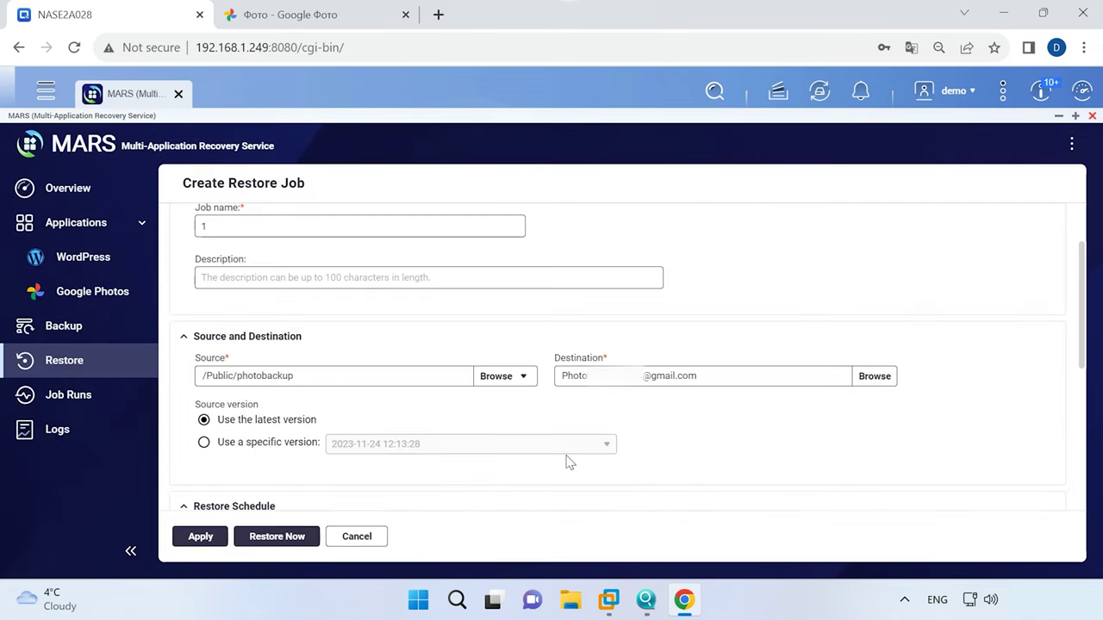
scroll(569, 462, "down", 3)
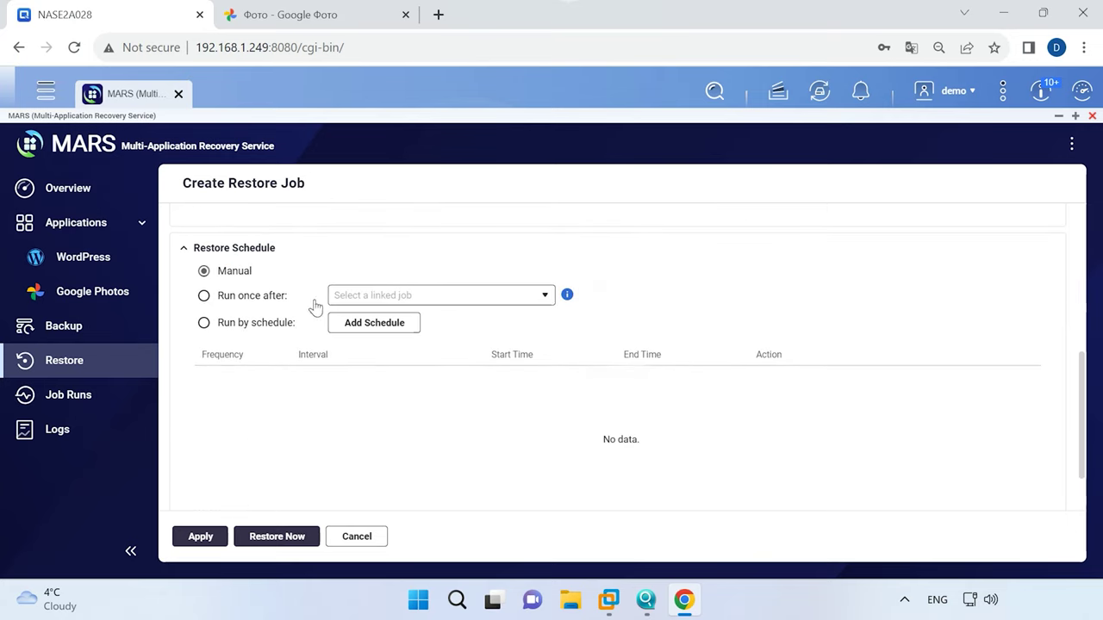
scroll(360, 411, "down", 1)
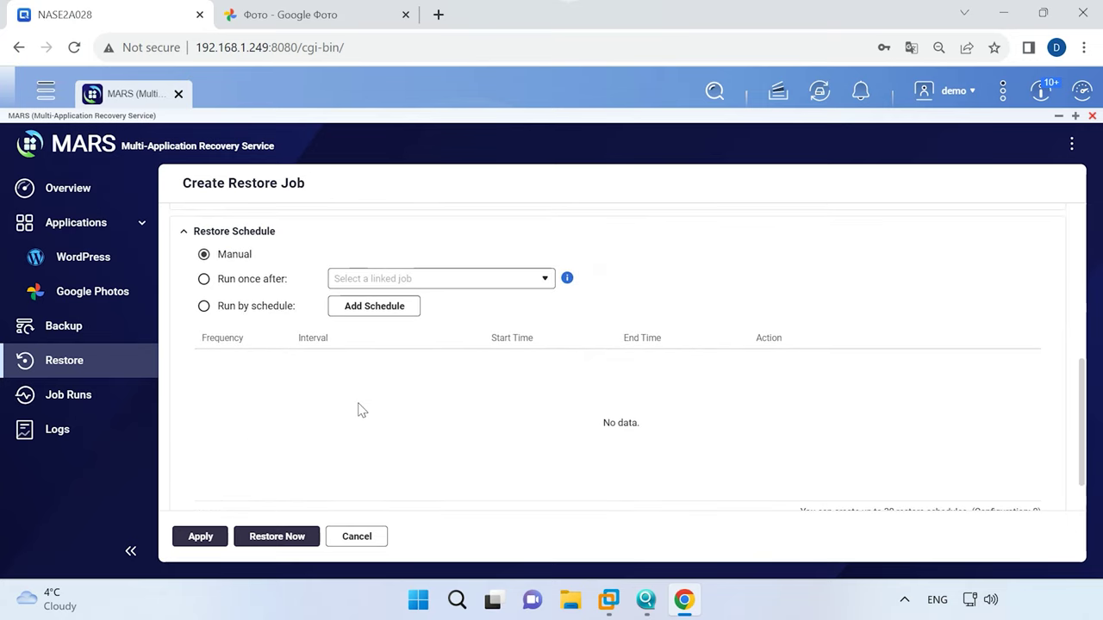
left_click(280, 541)
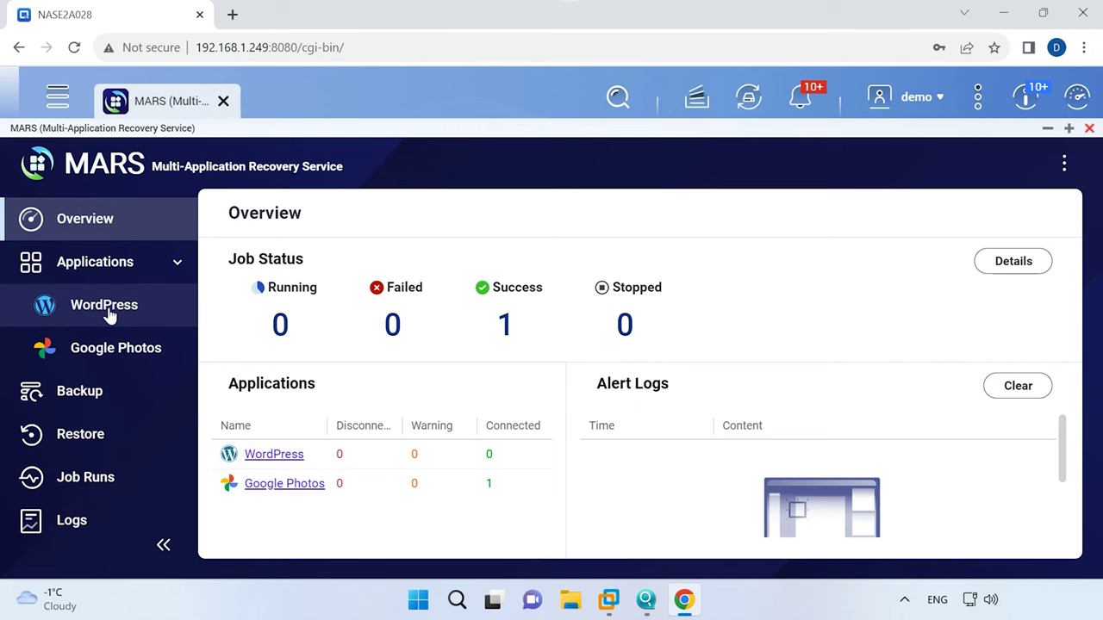
left_click(109, 314)
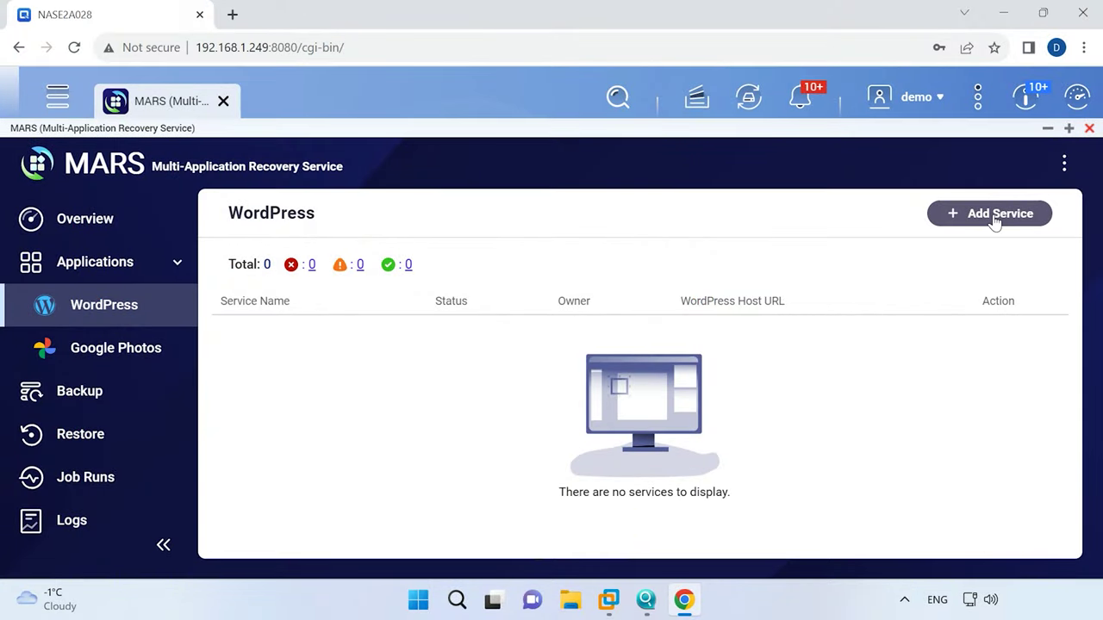
Add a new WordPress service and name it 'test'.
left_click(995, 219)
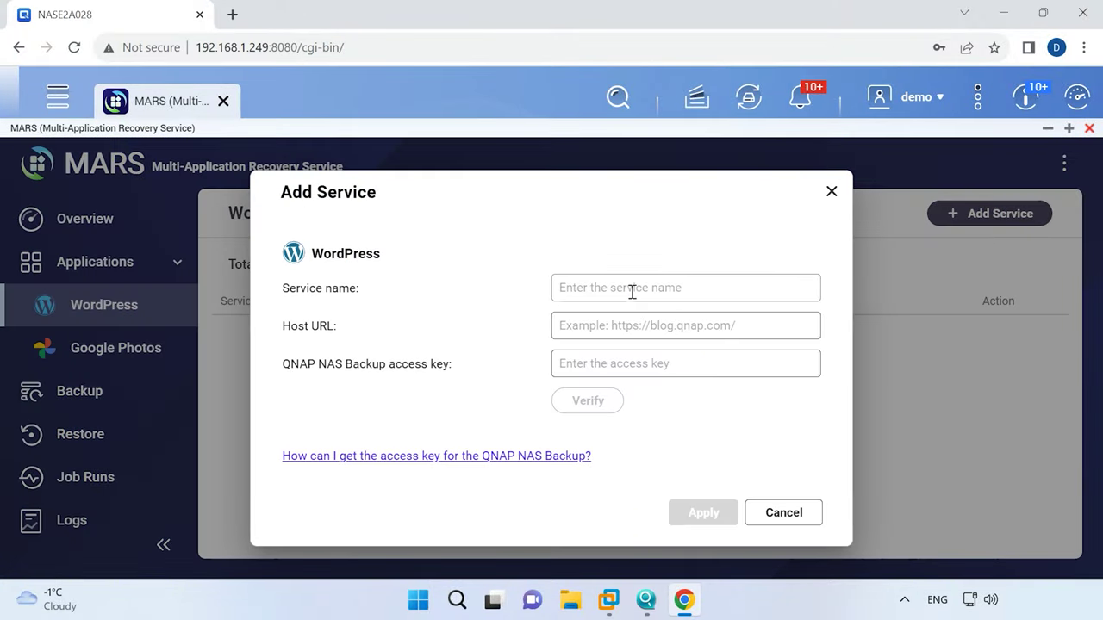
type("te")
type("st")
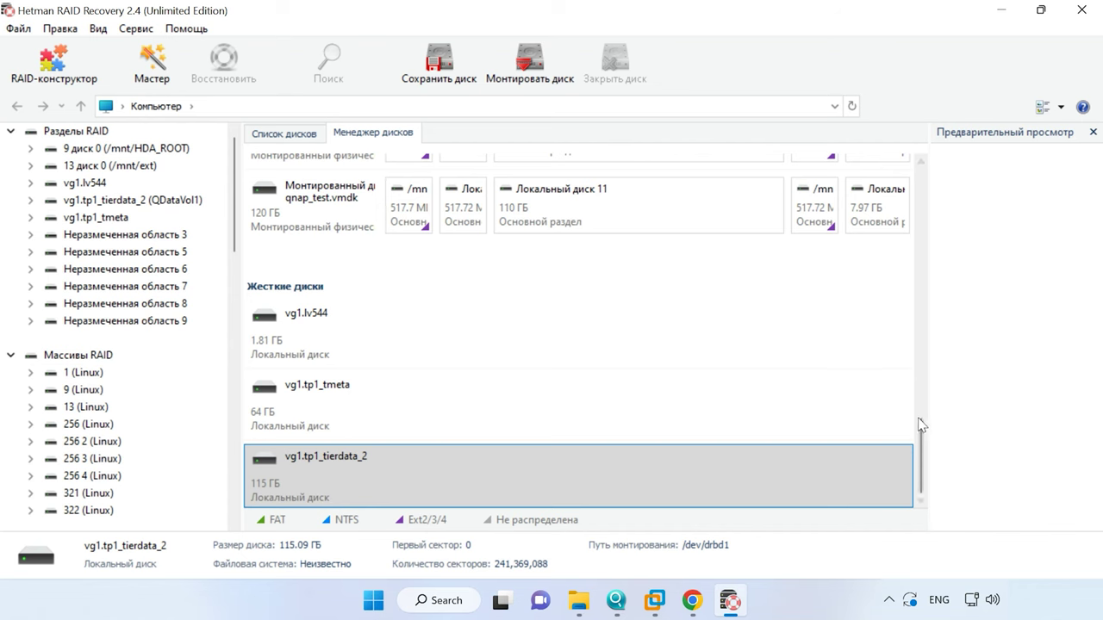
Open the vg1.tp1_tierdata_2 (QDataVol1) volume and quick-scan it to list its files.
left_click_drag(925, 451, 941, 181)
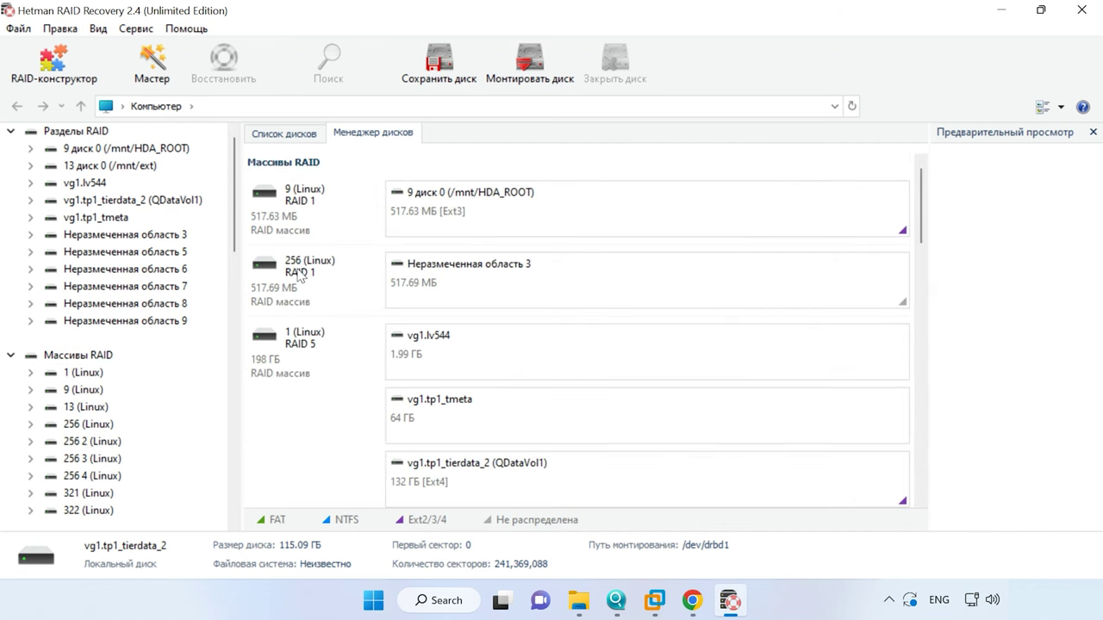
left_click(477, 470)
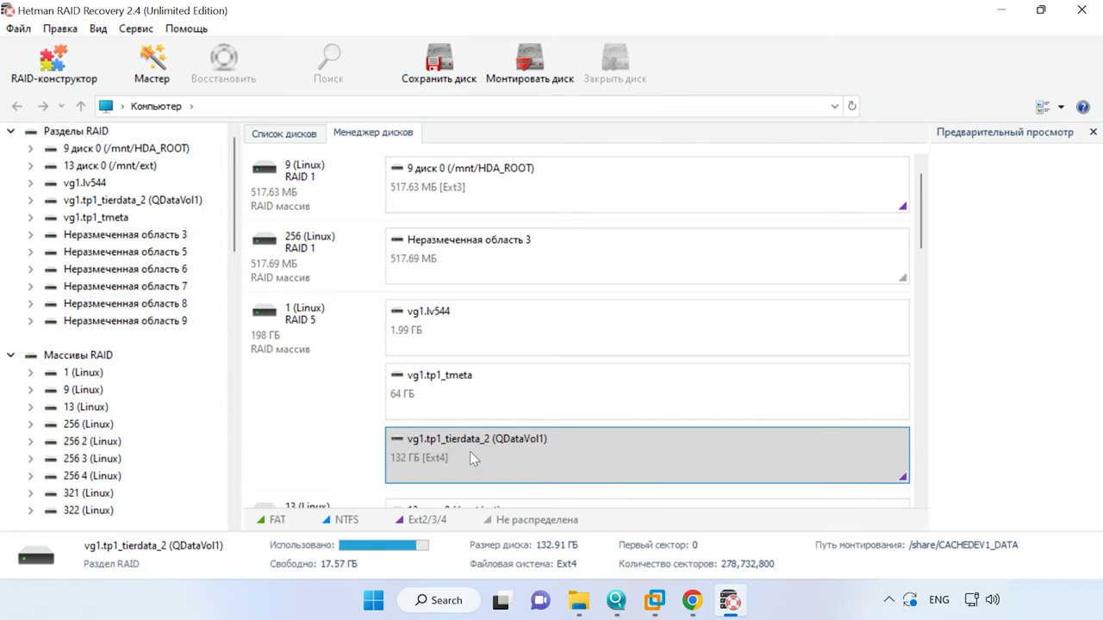
right_click(624, 455)
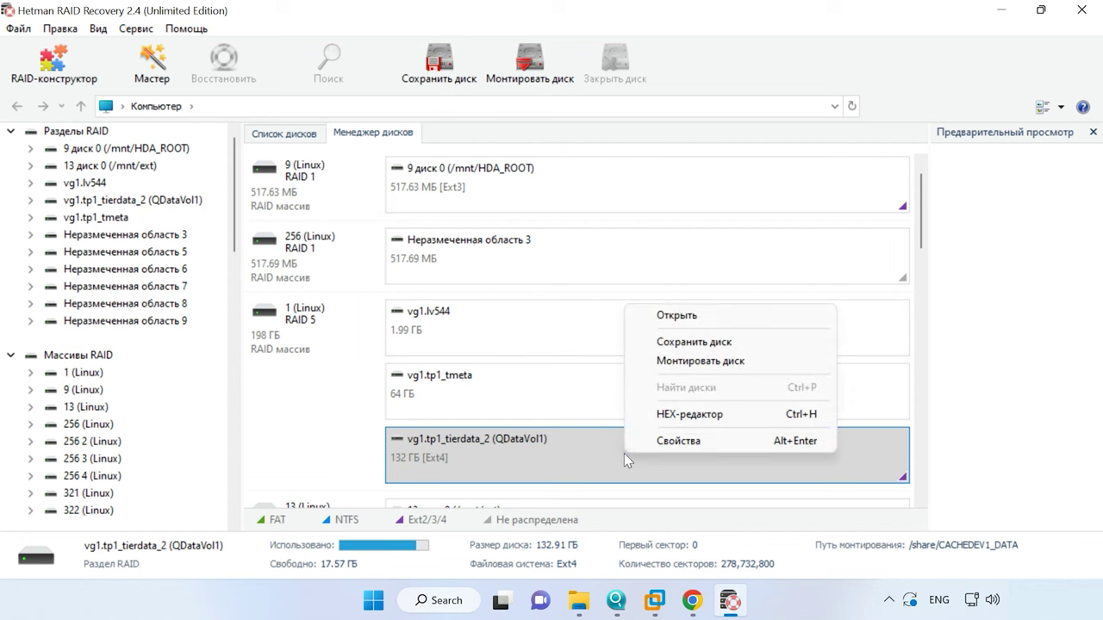
left_click(690, 317)
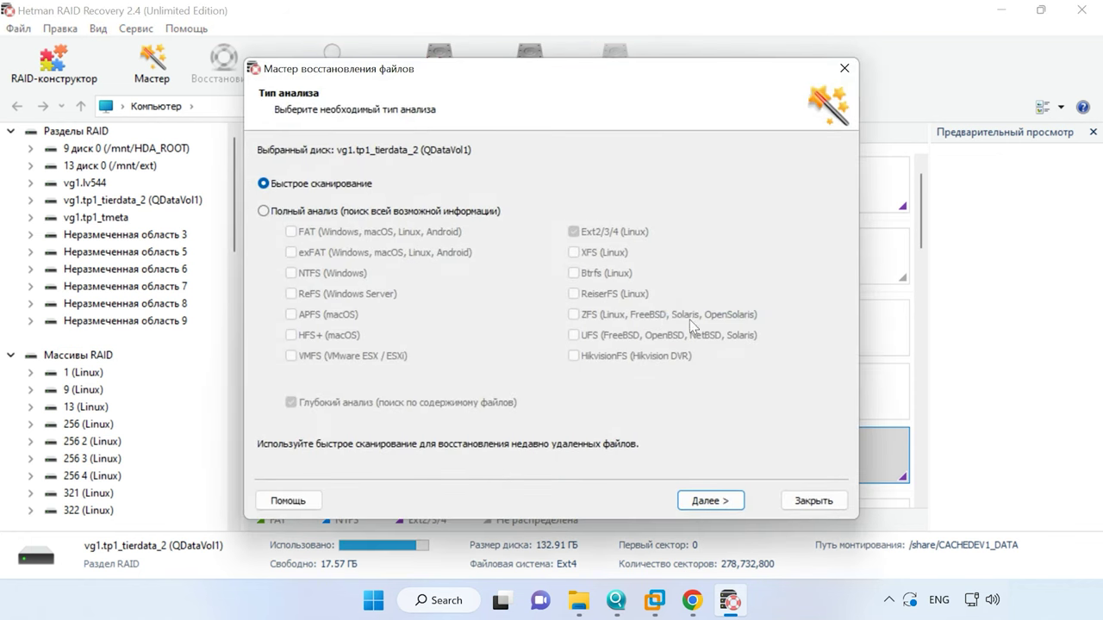
left_click(711, 502)
left_click(711, 502)
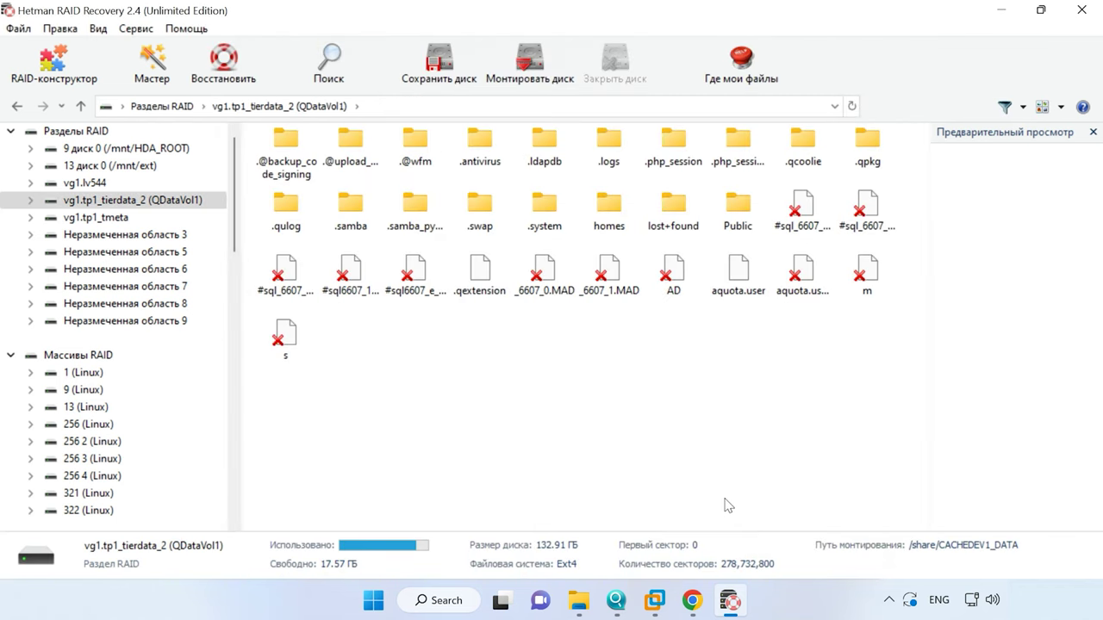
Open Public/Qdata, select the eight jpg and docx files, and start recovering them.
double_click(744, 232)
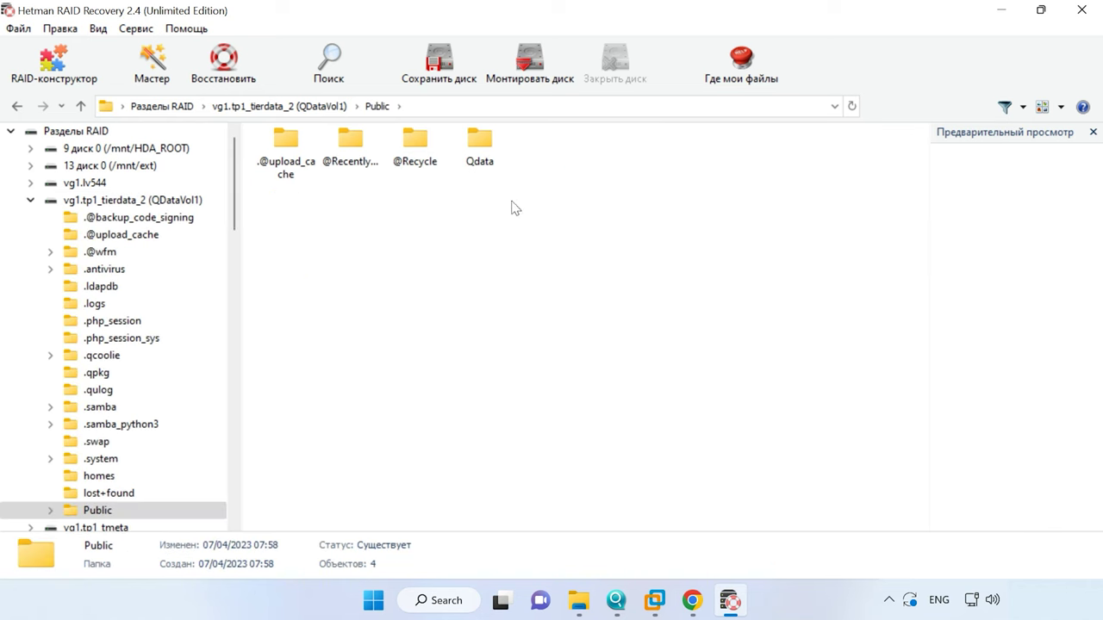
double_click(480, 146)
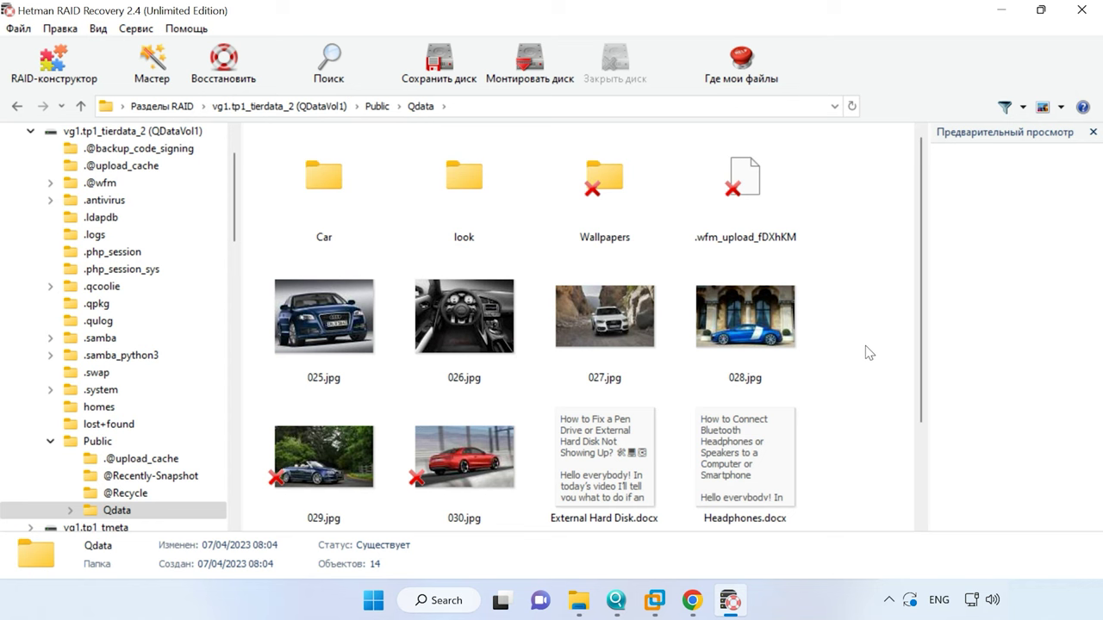
left_click_drag(869, 302, 303, 468)
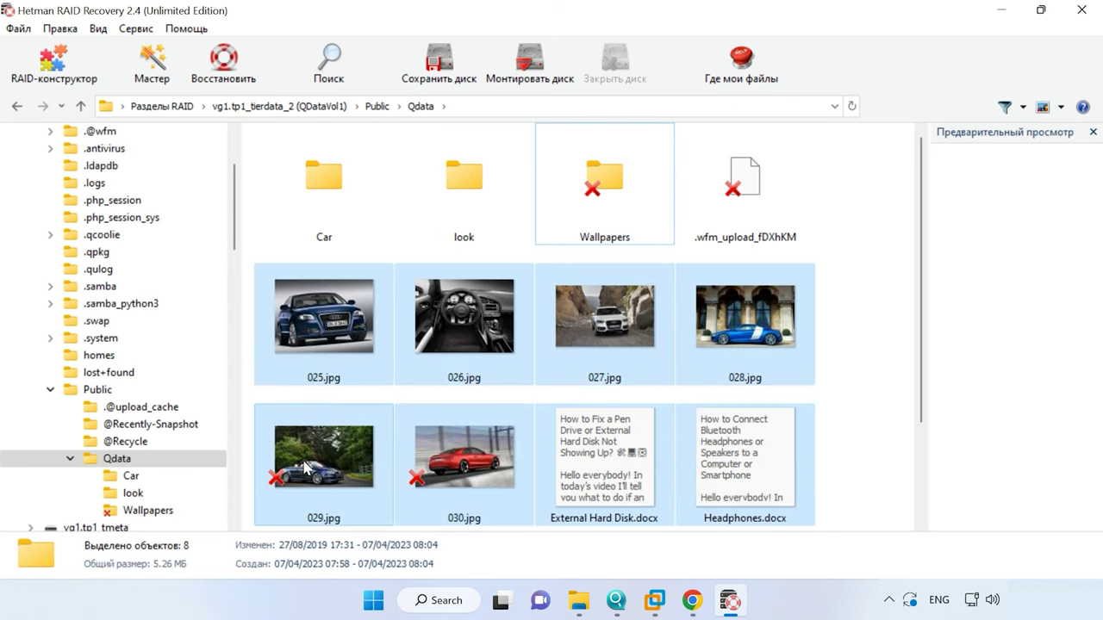
left_click(234, 85)
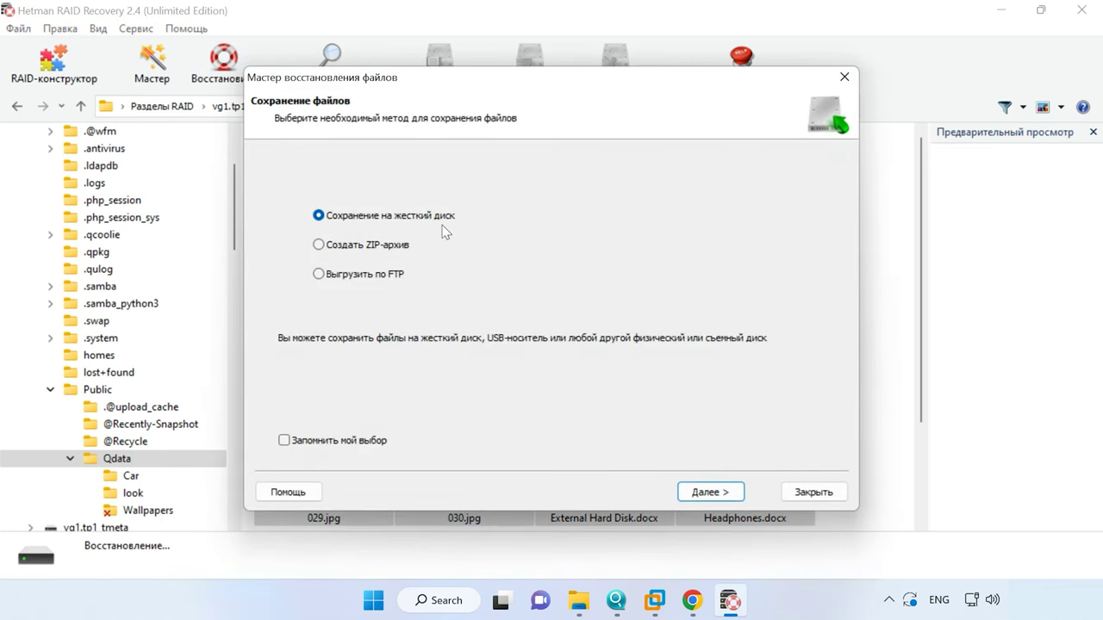